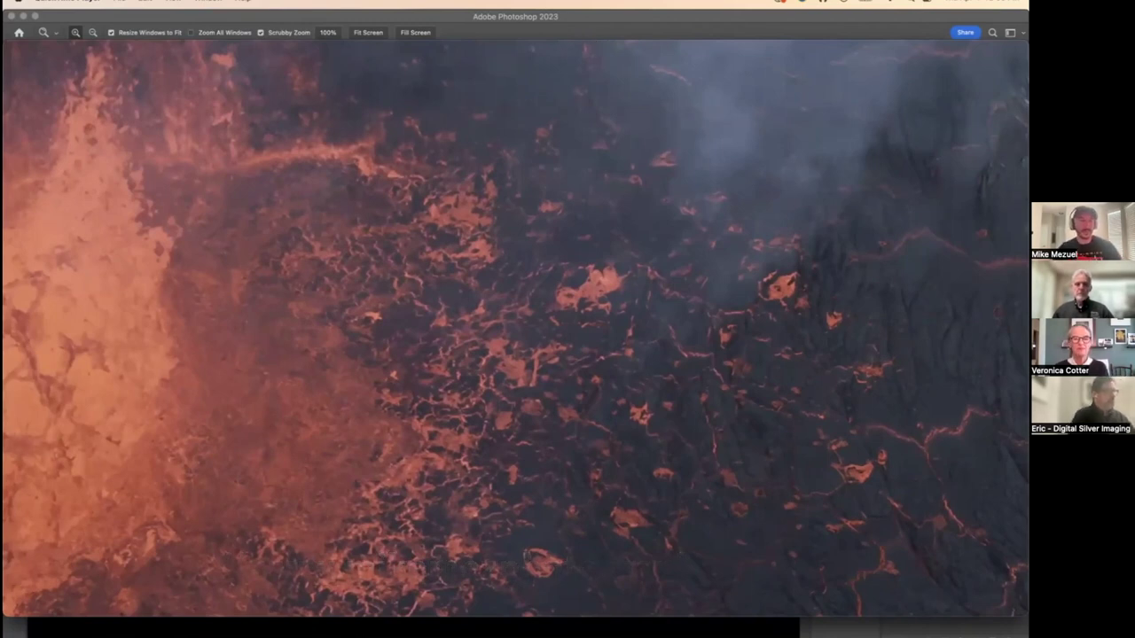
Close the lava close-up video window to reveal the aerial volcano document in Photoshop
{"action": "left_click", "coordinate": [11, 49]}
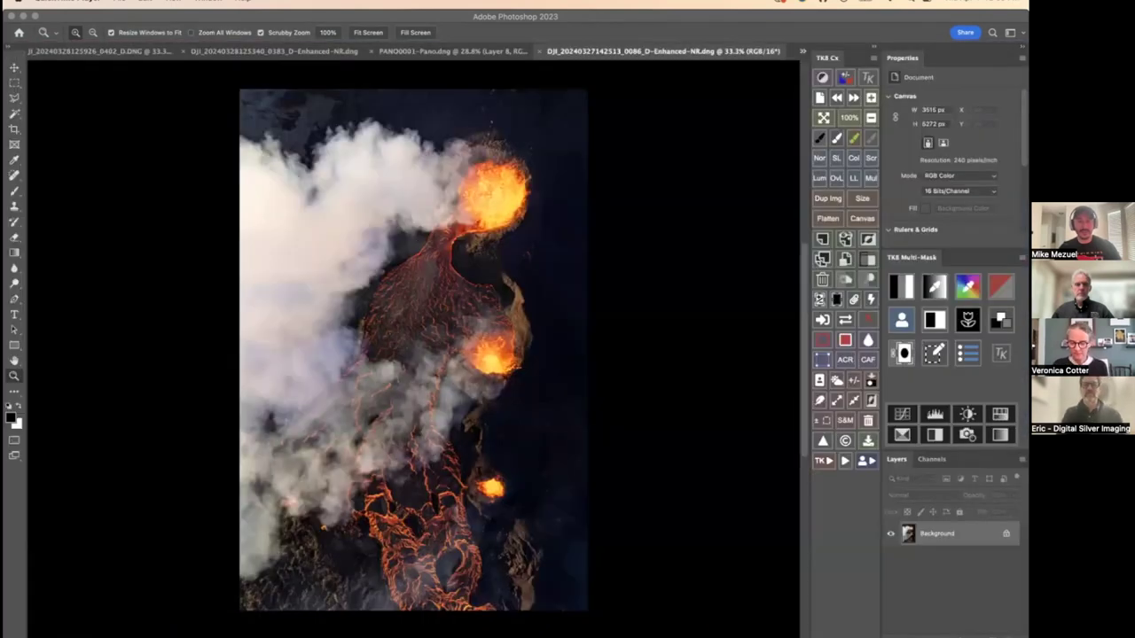
Switch from Photoshop to Lightroom Classic's Develop module showing the snowy mountain sunset photo
{"action": "left_click", "coordinate": [303, 623]}
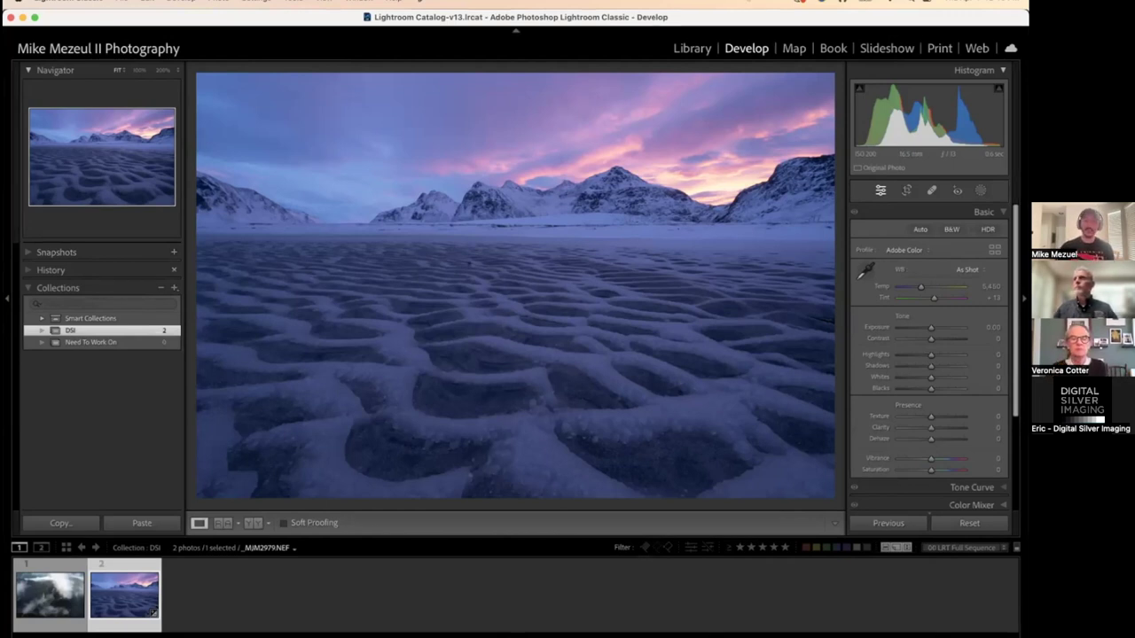
Inspect the mountain peaks and the snow pattern at 100%, panning across the ridges
{"action": "left_click", "coordinate": [734, 186]}
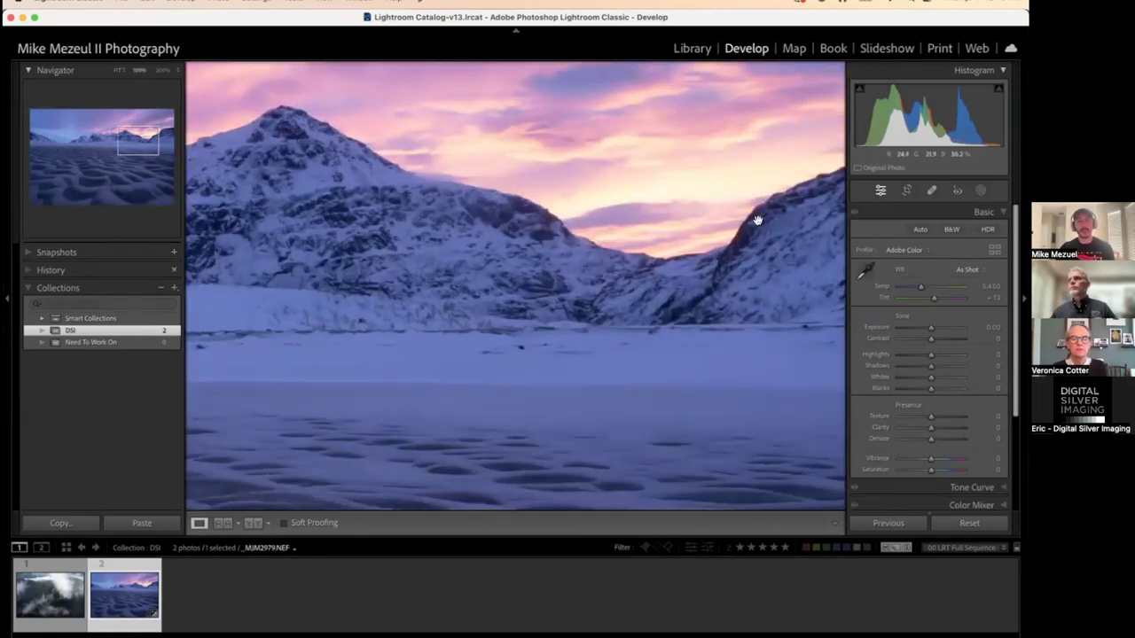
{"action": "left_click", "coordinate": [698, 226]}
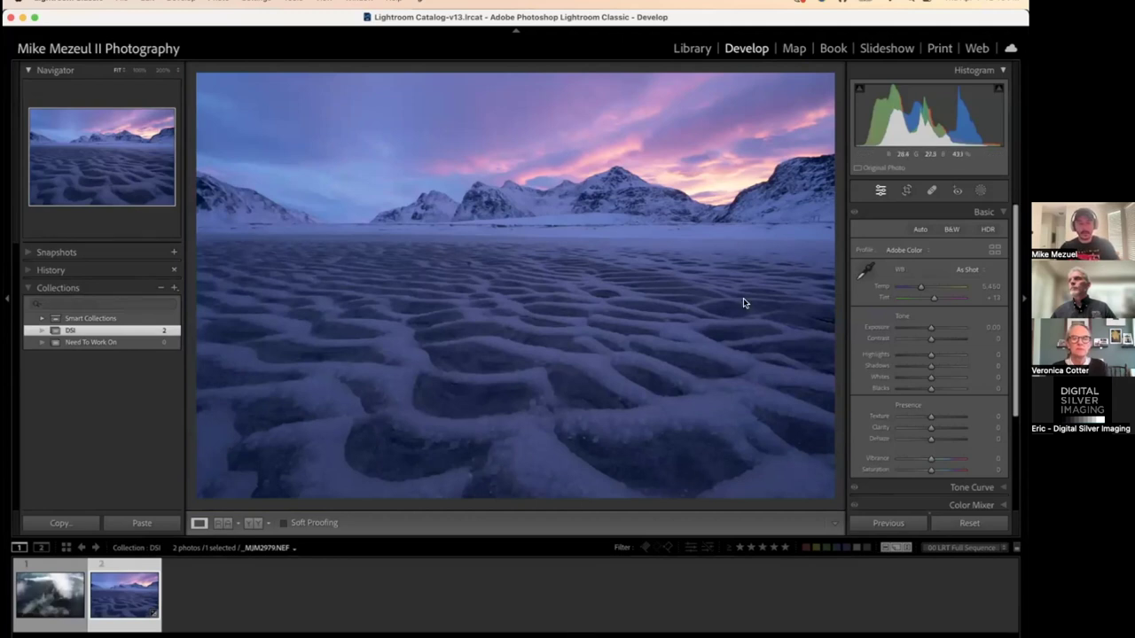
{"action": "left_click", "coordinate": [530, 446]}
{"action": "left_click_drag", "start_coordinate": [580, 304], "coordinate": [519, 307]}
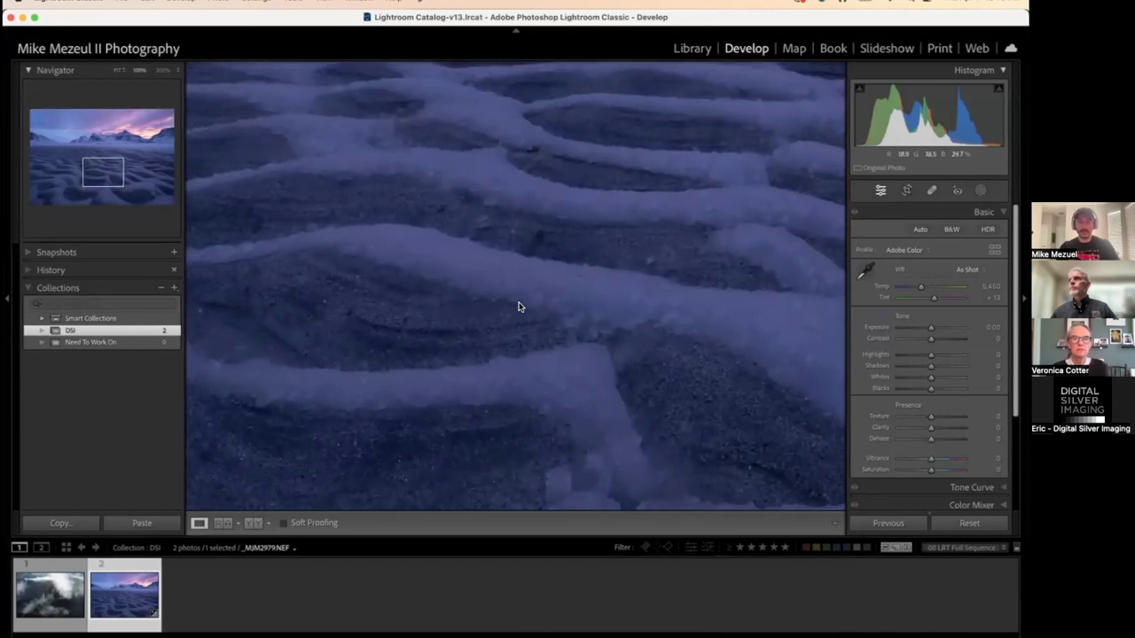
{"action": "scroll", "coordinate": [519, 307], "scroll_direction": "up", "scroll_amount": 5}
{"action": "scroll", "coordinate": [519, 307], "scroll_direction": "up", "scroll_amount": 10}
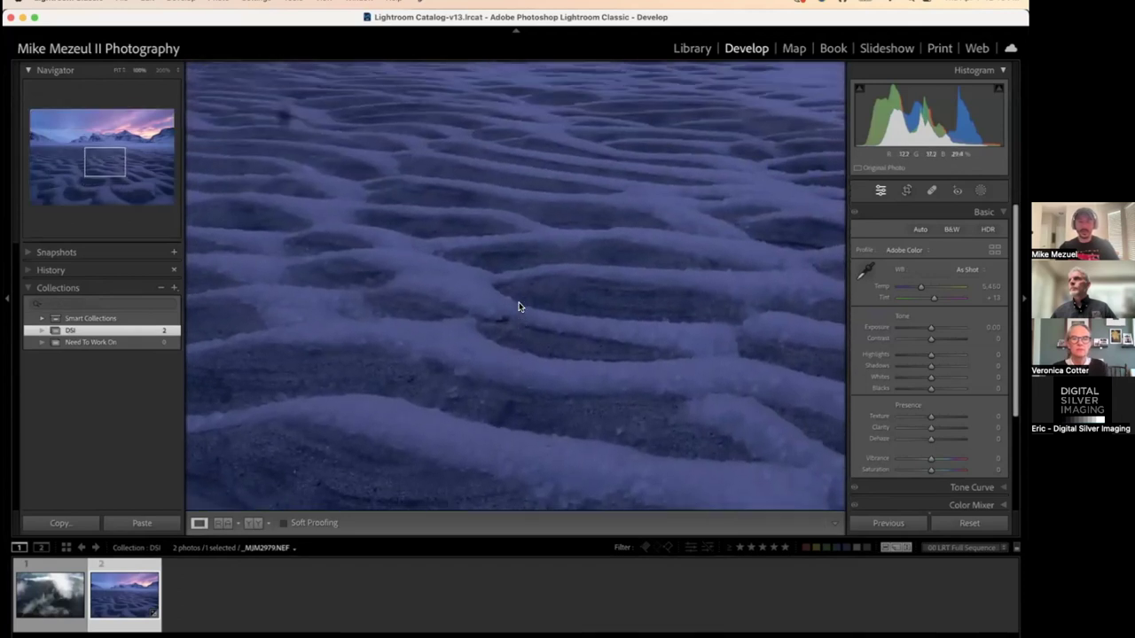
{"action": "scroll", "coordinate": [519, 307], "scroll_direction": "up", "scroll_amount": 10}
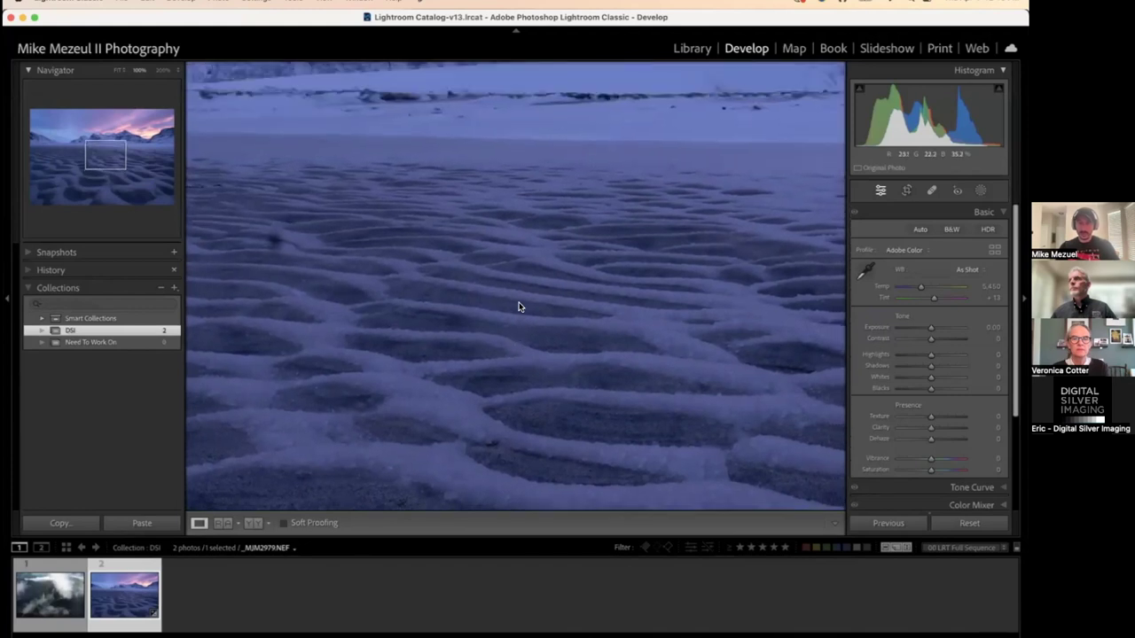
{"action": "scroll", "coordinate": [519, 306], "scroll_direction": "up", "scroll_amount": 5}
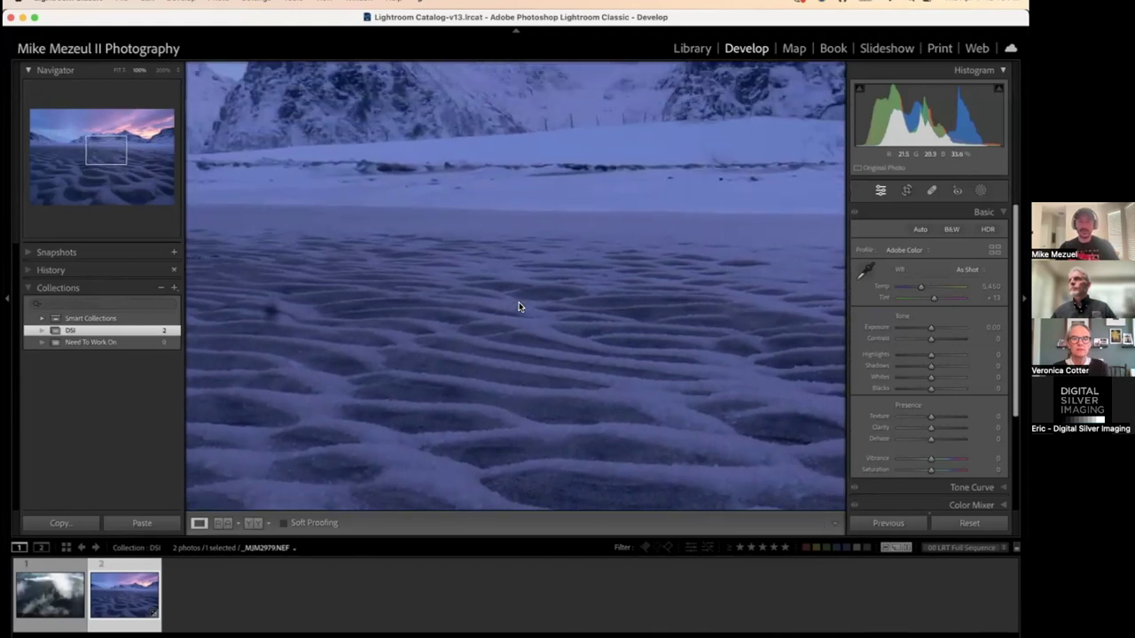
{"action": "left_click", "coordinate": [520, 305]}
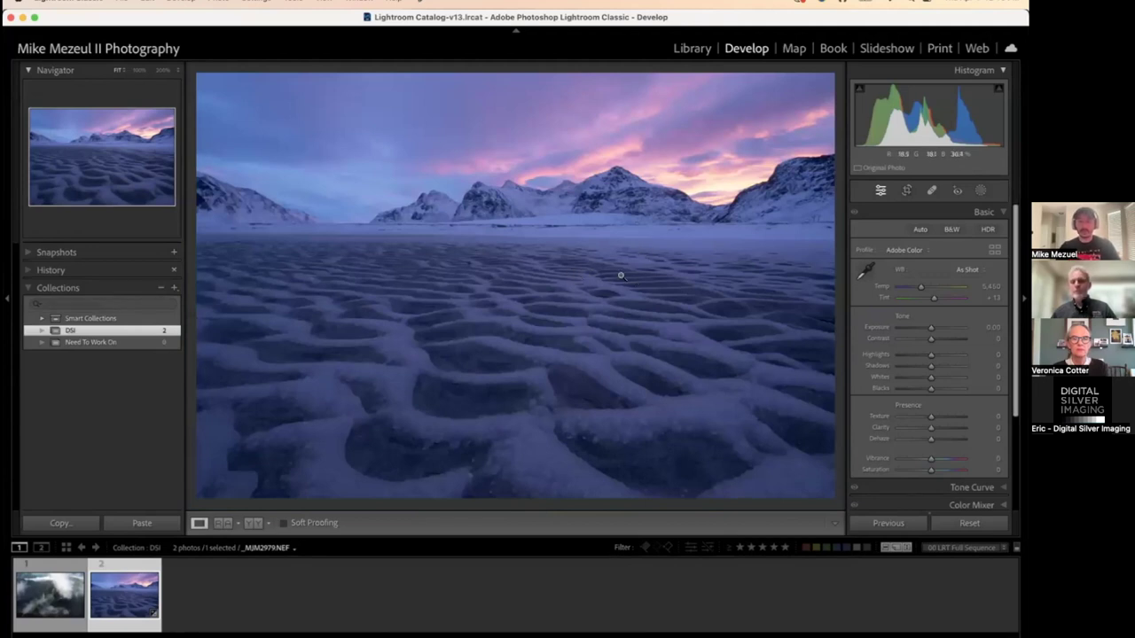
Check the frozen foreground, snow ridges and snowy mountain at 100%, ending back at Fit
{"action": "left_click", "coordinate": [569, 240]}
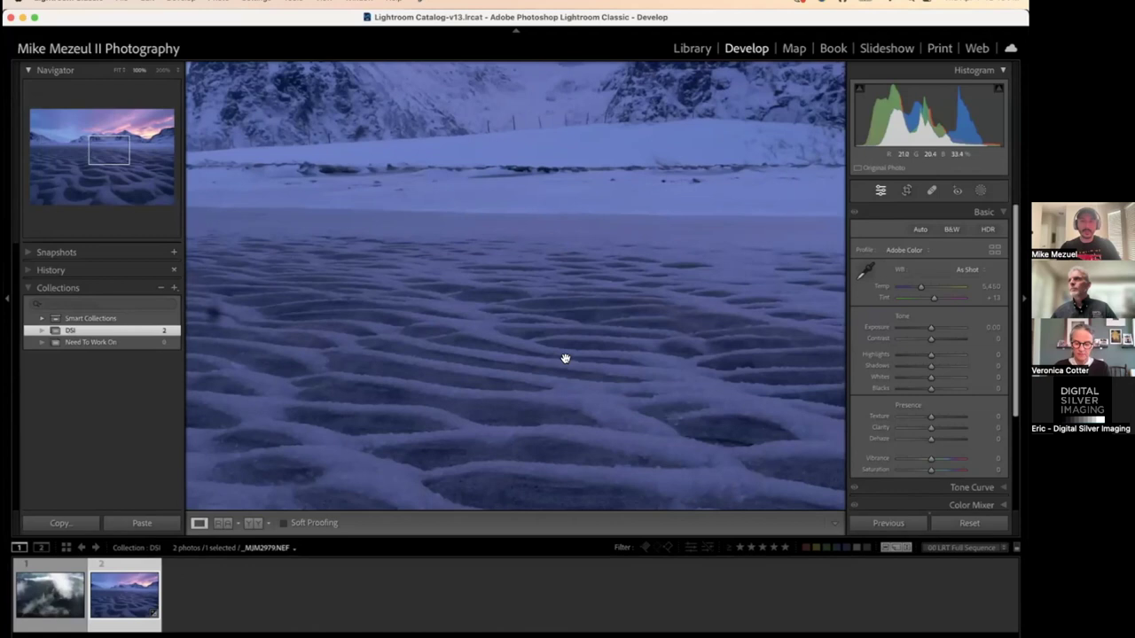
{"action": "left_click", "coordinate": [502, 292]}
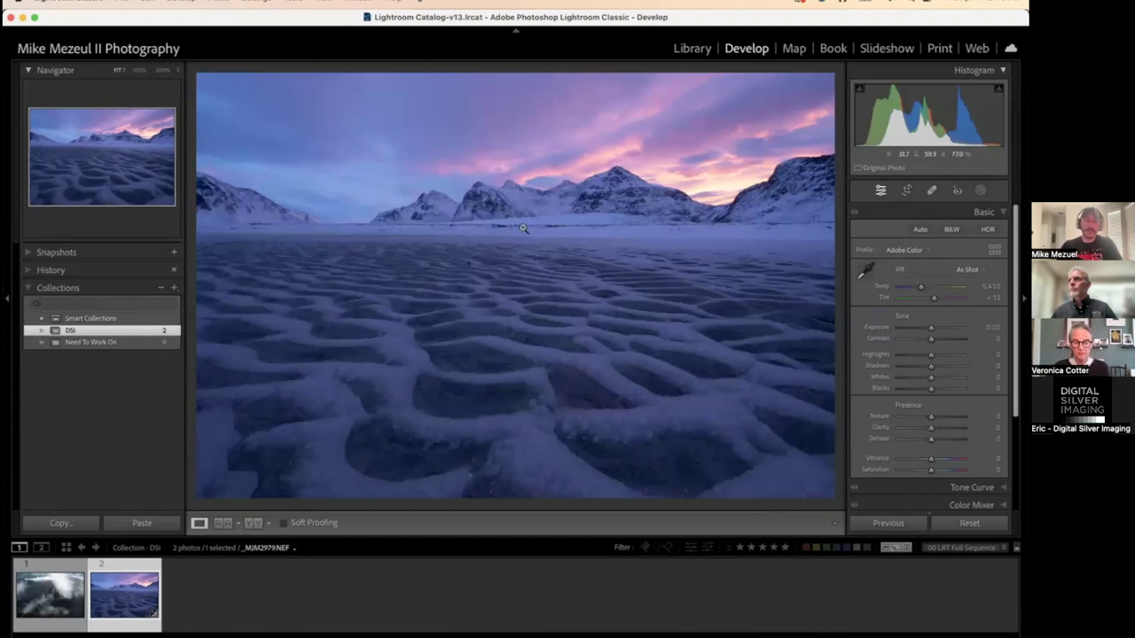
{"action": "left_click", "coordinate": [475, 264]}
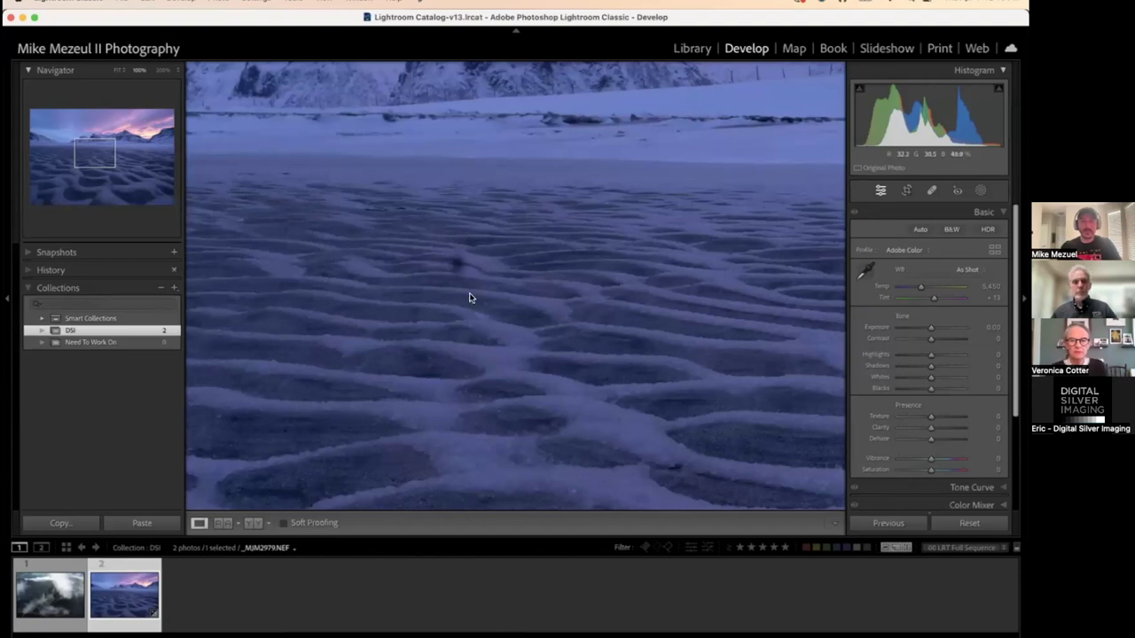
{"action": "left_click", "coordinate": [511, 264]}
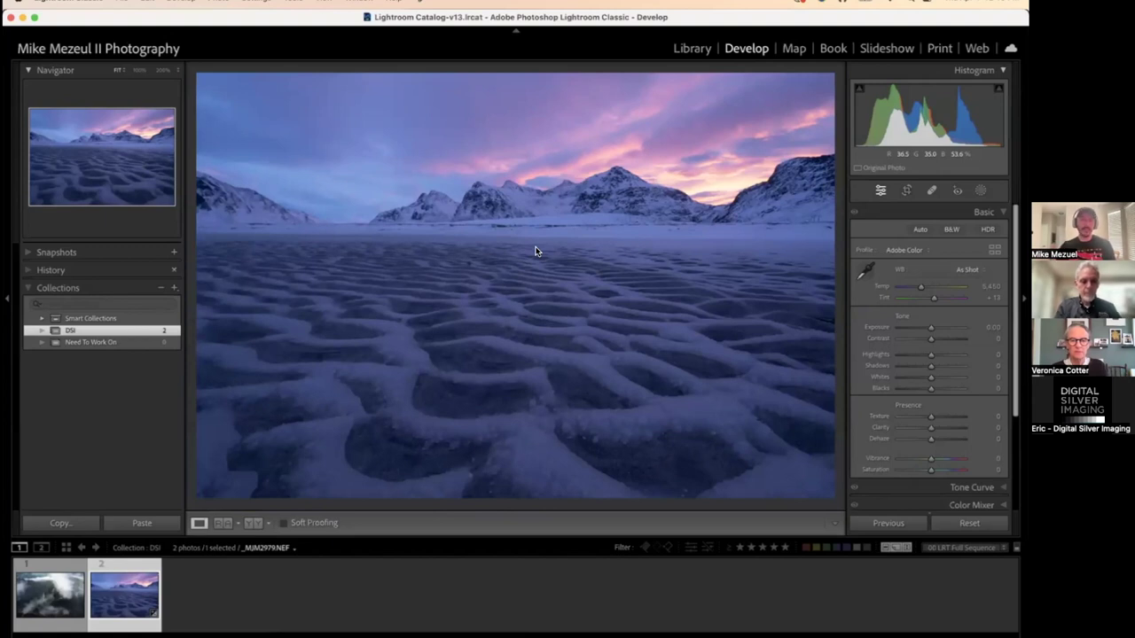
{"action": "left_click", "coordinate": [463, 273]}
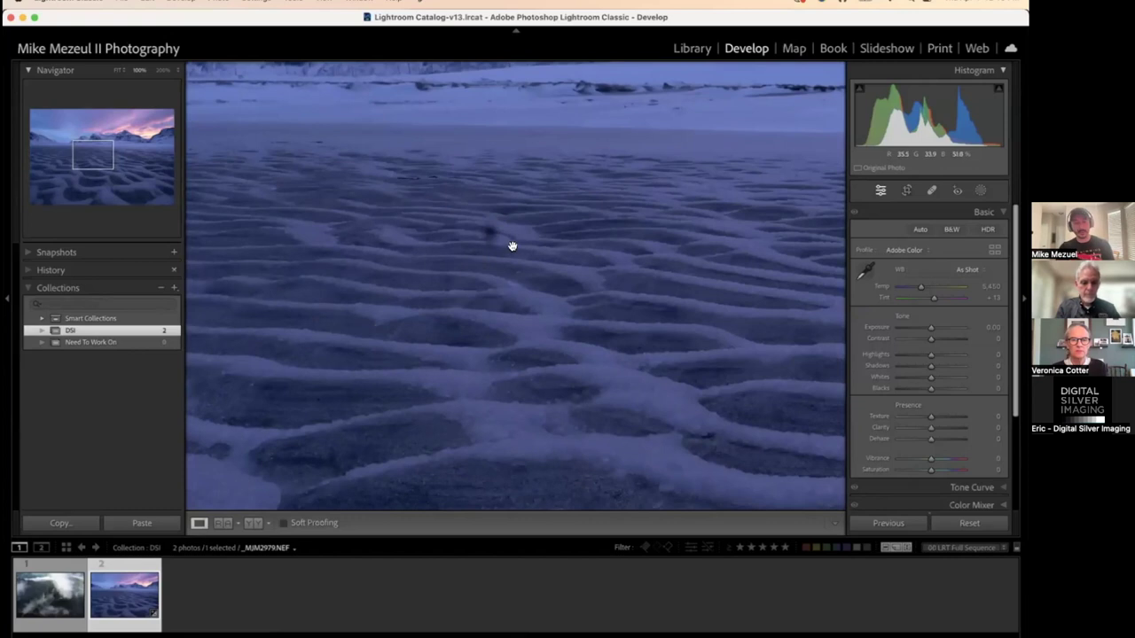
{"action": "left_click", "coordinate": [584, 222]}
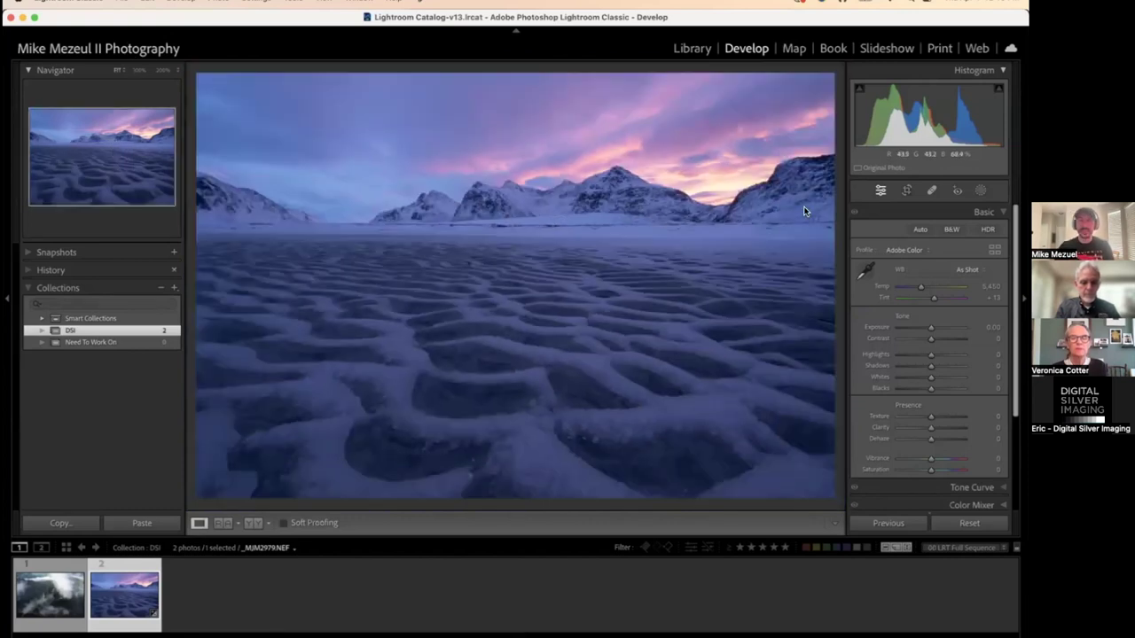
{"action": "left_click", "coordinate": [447, 275]}
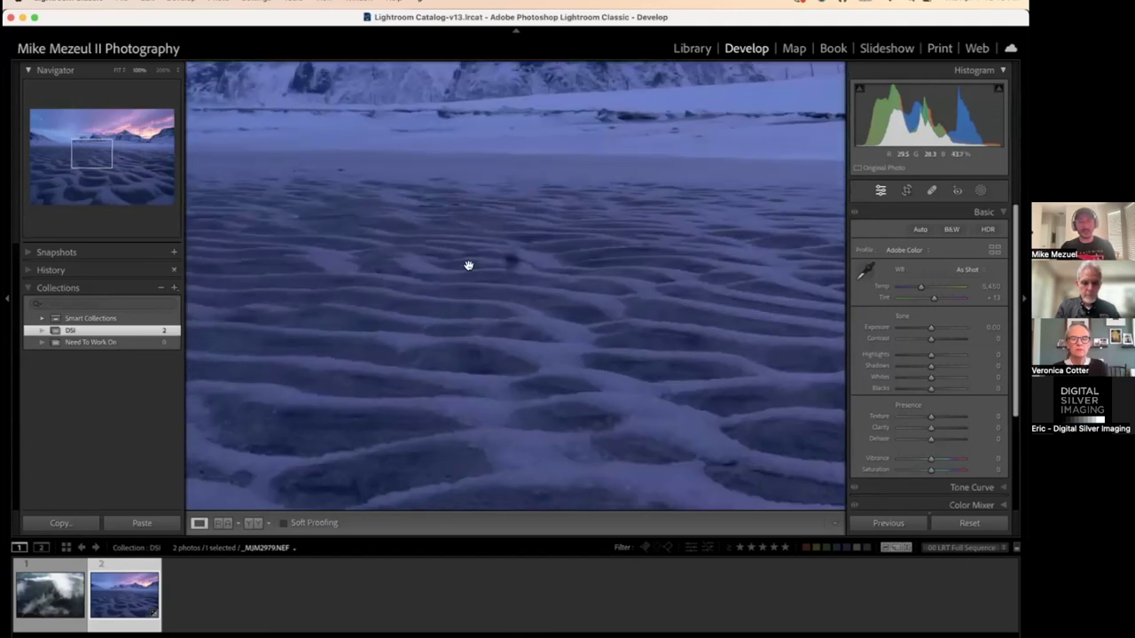
{"action": "left_click", "coordinate": [557, 247]}
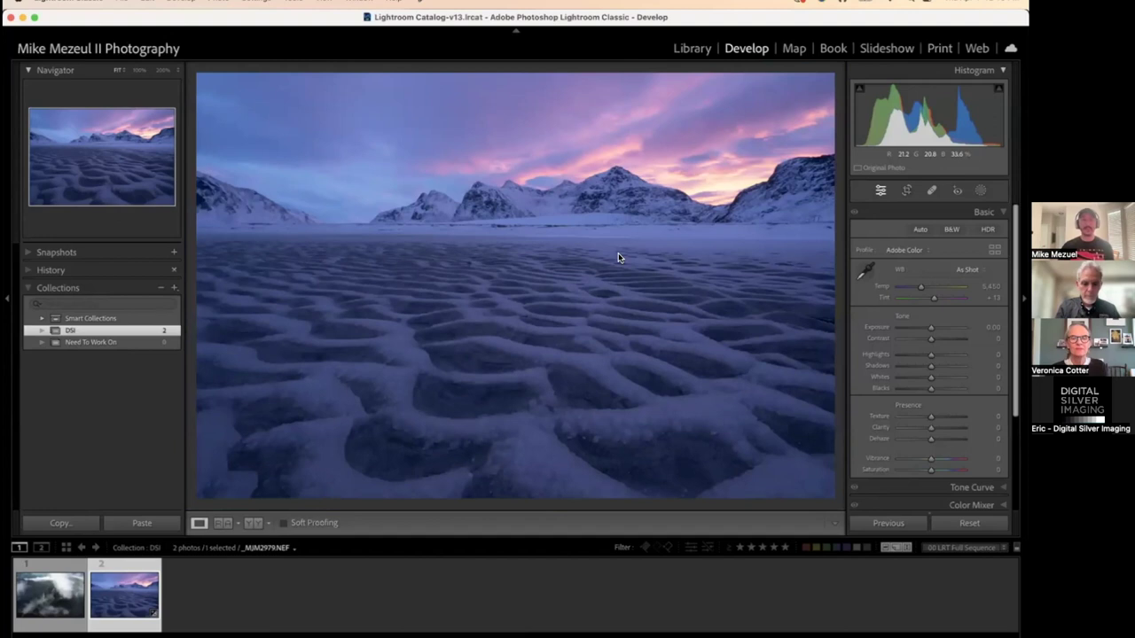
{"action": "left_click", "coordinate": [620, 215]}
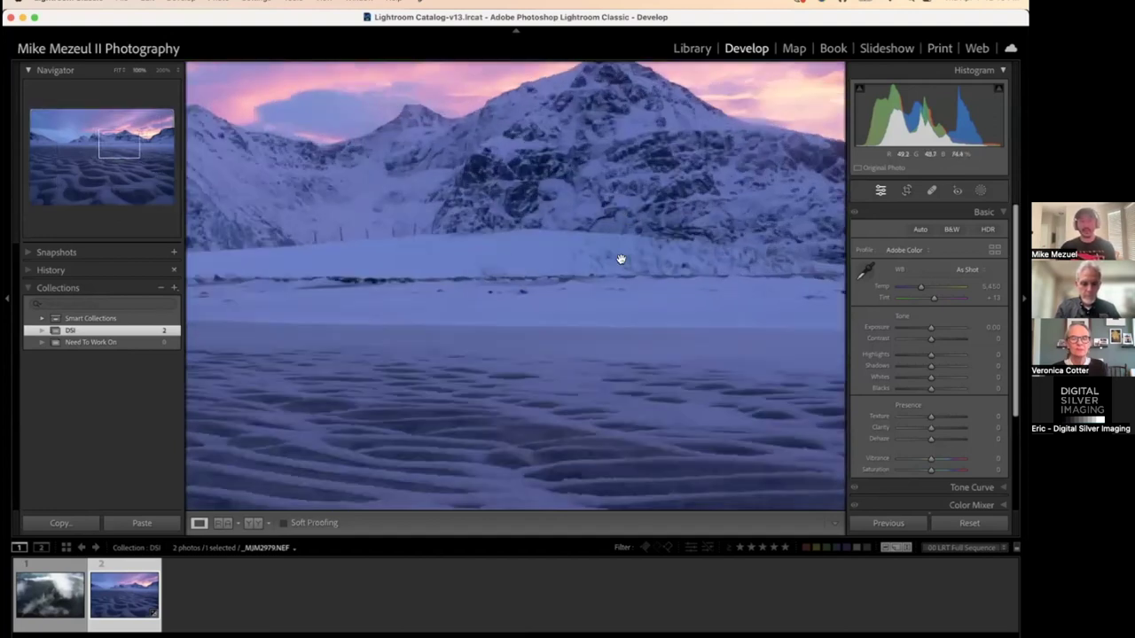
{"action": "scroll", "coordinate": [621, 261], "scroll_direction": "right", "scroll_amount": 3}
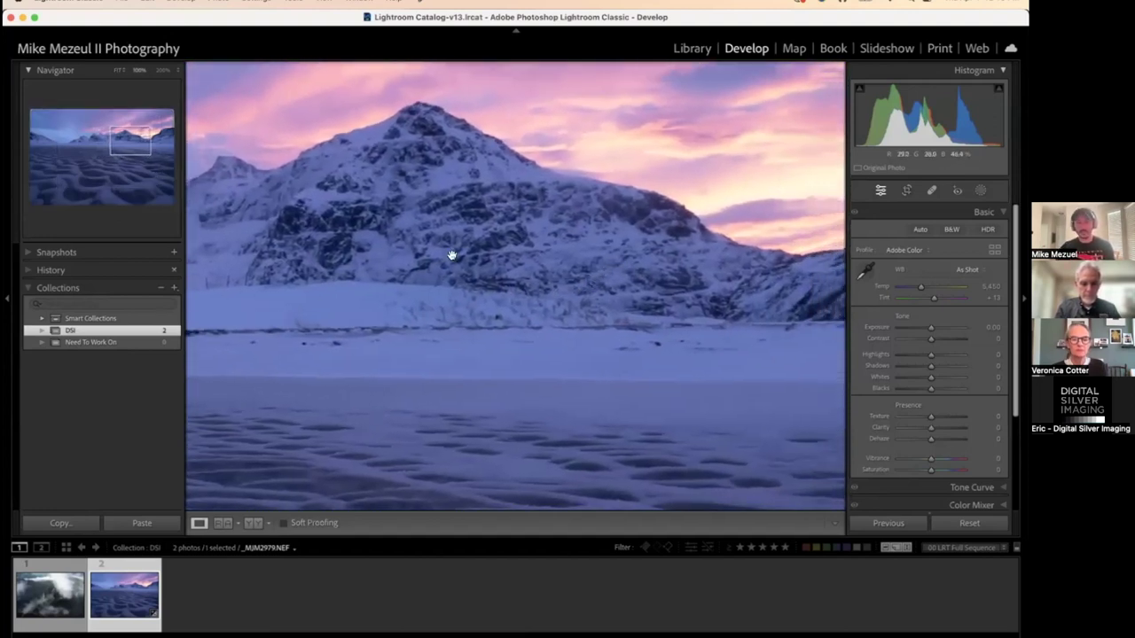
{"action": "scroll", "coordinate": [703, 314], "scroll_direction": "right", "scroll_amount": 10}
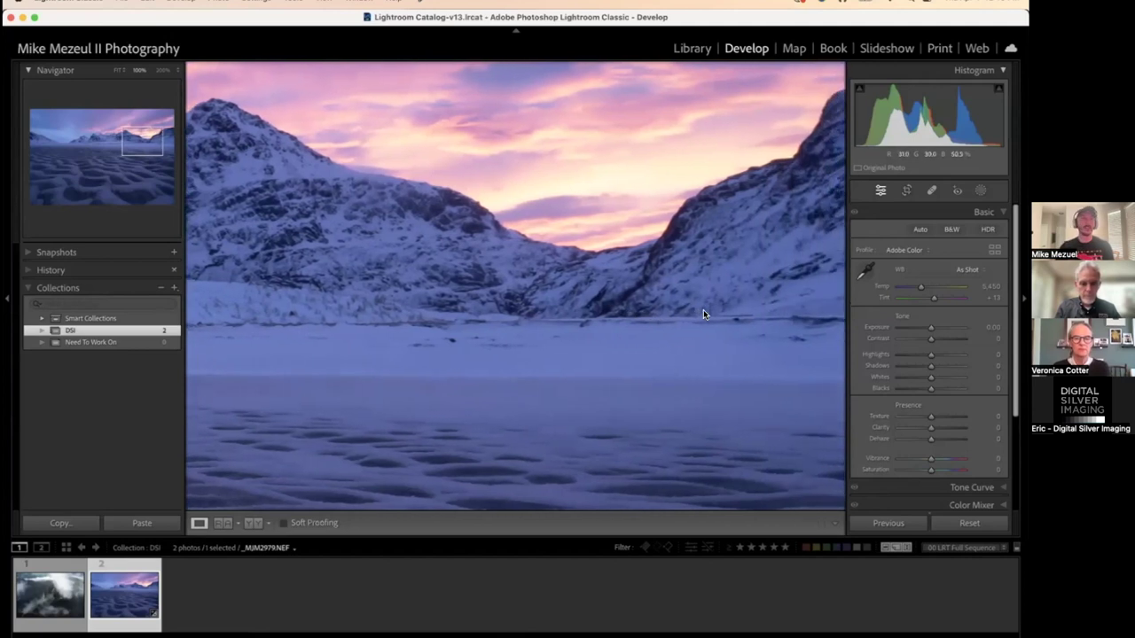
{"action": "left_click", "coordinate": [677, 343]}
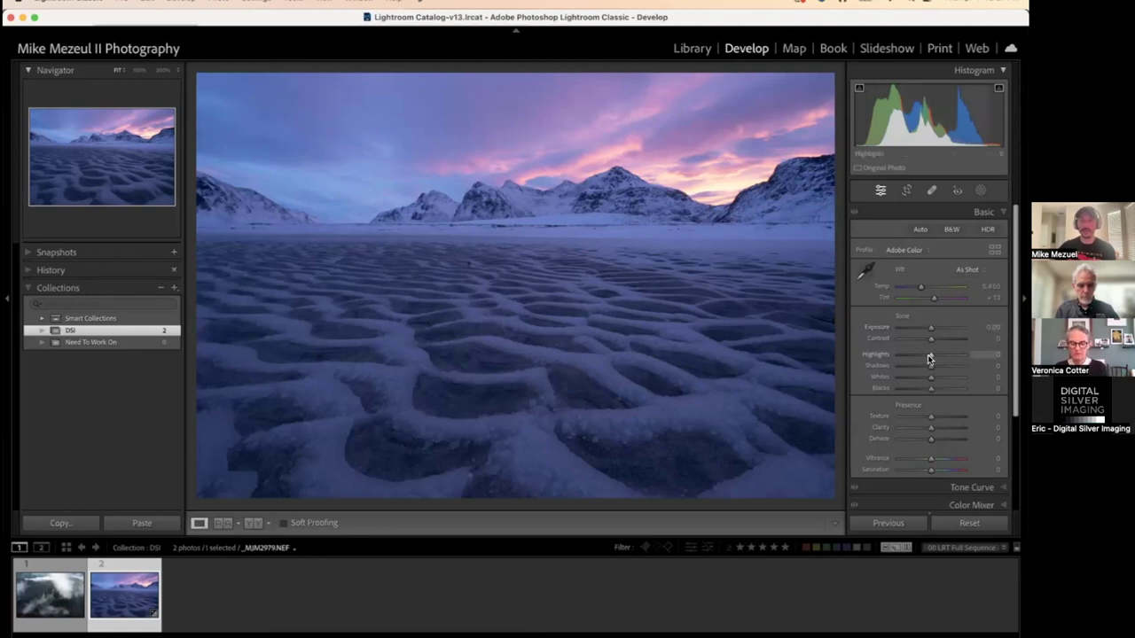
{"action": "left_click_drag", "start_coordinate": [930, 377], "coordinate": [960, 377]}
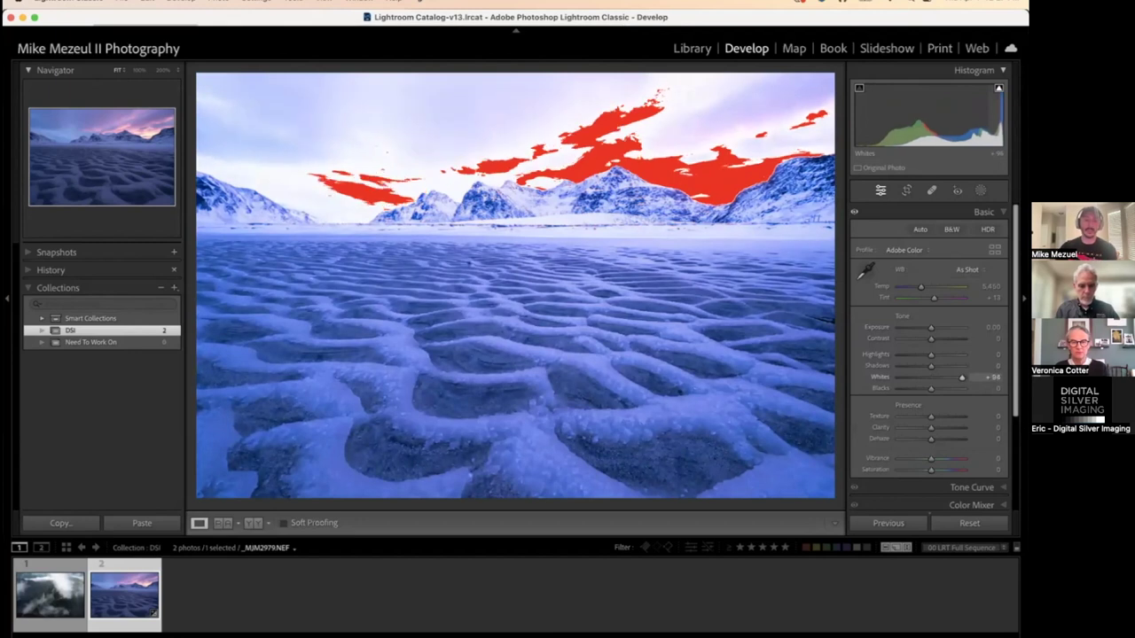
{"action": "left_click_drag", "start_coordinate": [960, 377], "coordinate": [930, 381]}
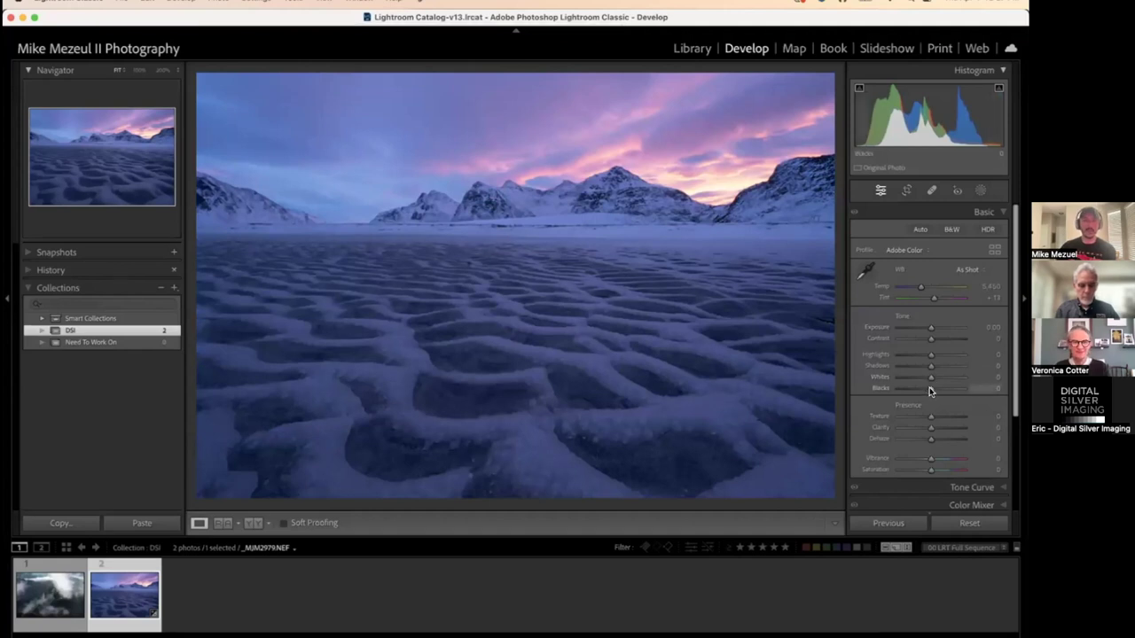
{"action": "left_click_drag", "start_coordinate": [930, 391], "coordinate": [888, 396]}
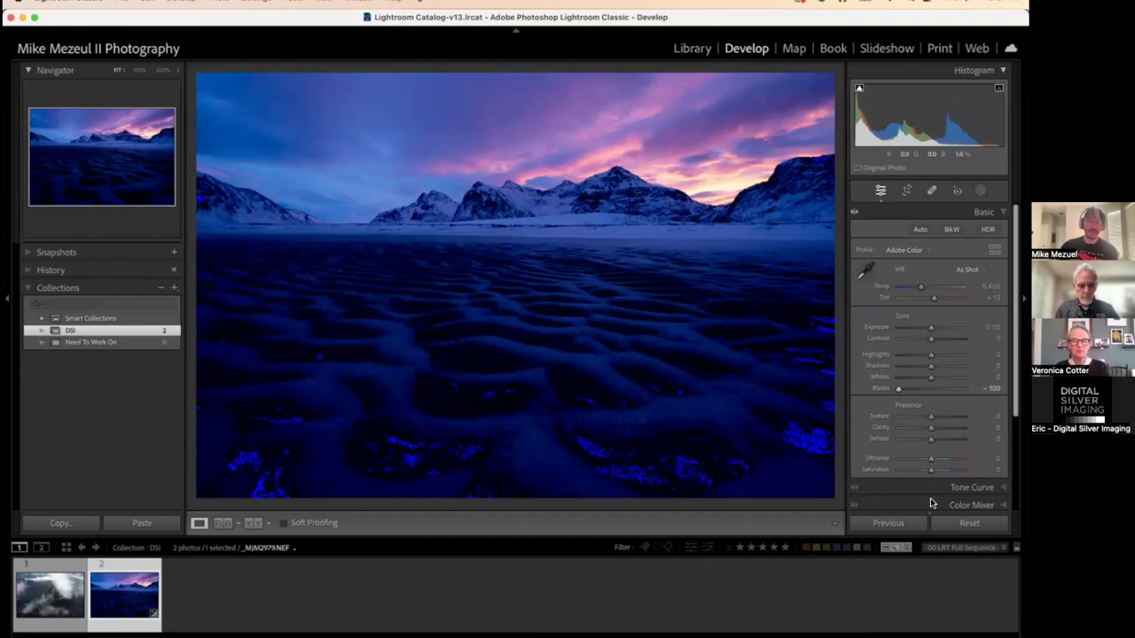
{"action": "double_click", "coordinate": [875, 390]}
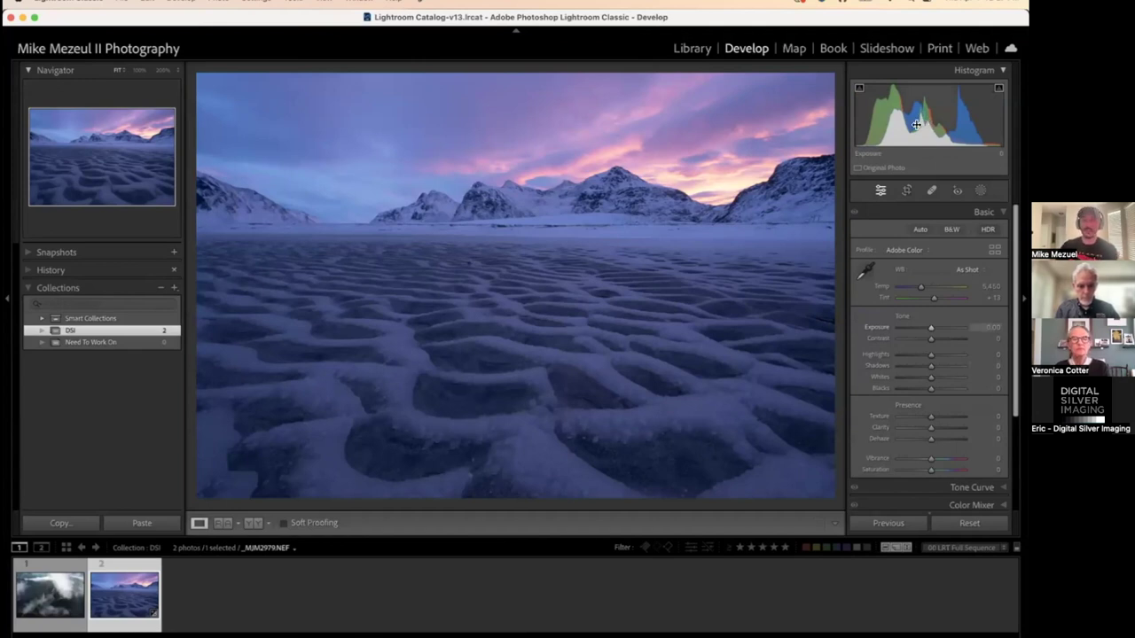
Open the Profile Browser and collapse the Camera Matching and Adobe Raw profile groups
{"action": "left_click", "coordinate": [906, 253]}
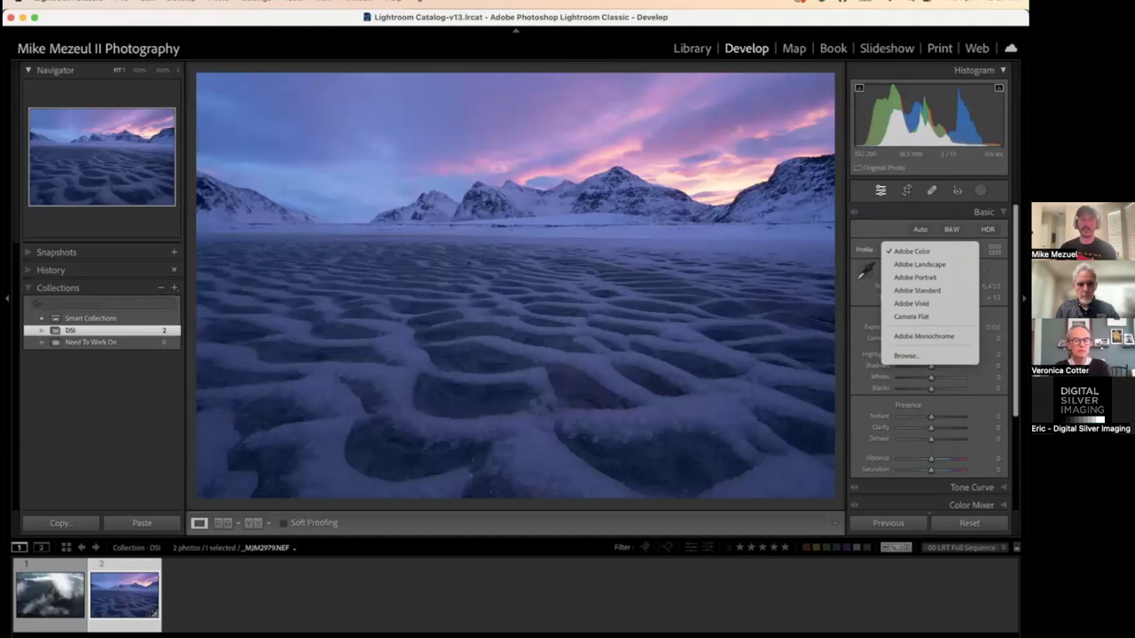
{"action": "left_click", "coordinate": [906, 356]}
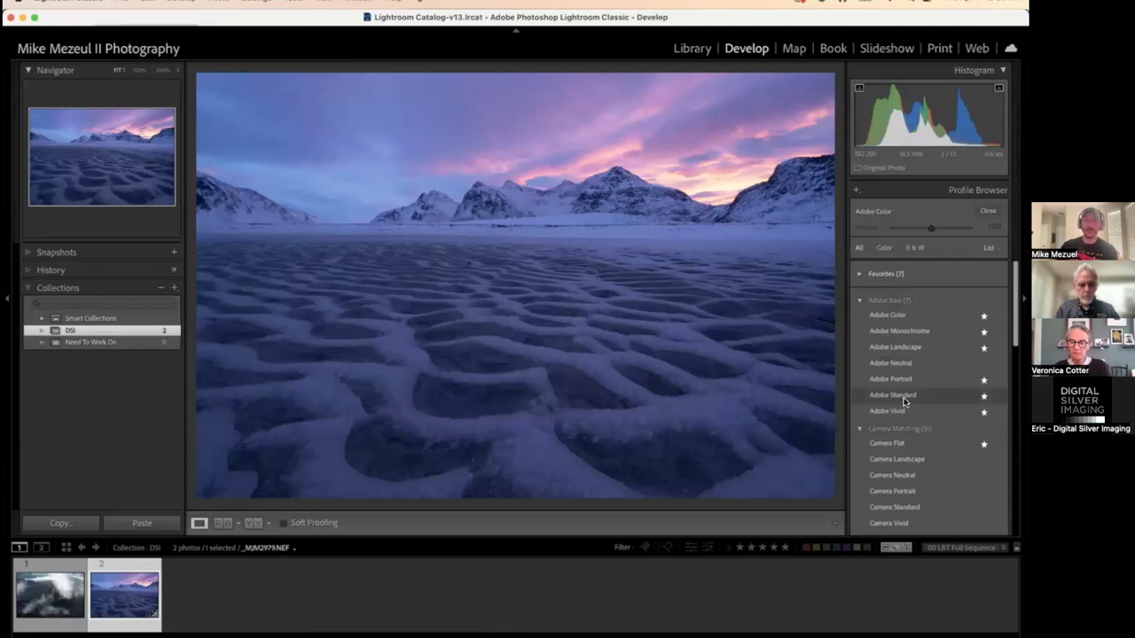
{"action": "scroll", "coordinate": [894, 444], "scroll_direction": "down", "scroll_amount": 2}
{"action": "scroll", "coordinate": [894, 443], "scroll_direction": "down", "scroll_amount": 1}
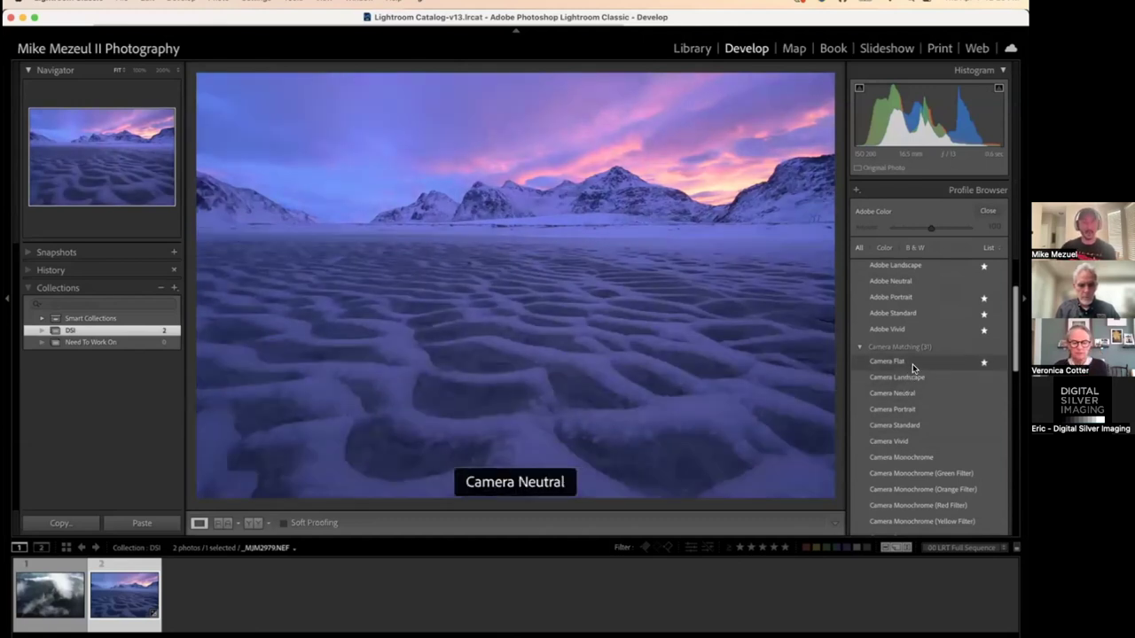
{"action": "left_click", "coordinate": [857, 349]}
{"action": "left_click", "coordinate": [859, 301]}
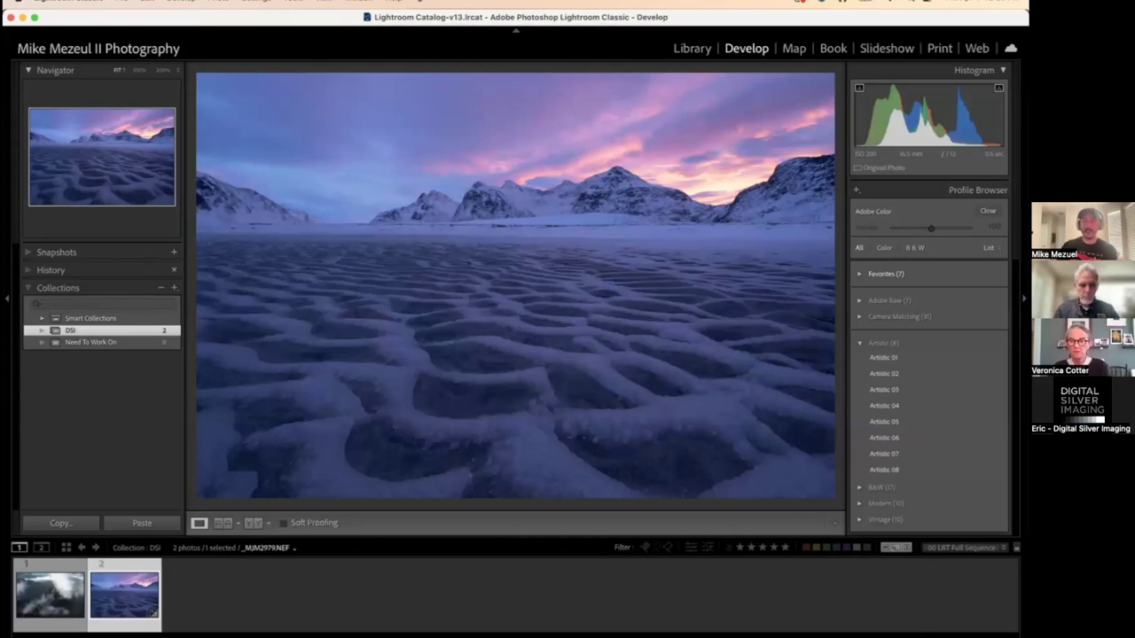
Display the Artistic profiles as a thumbnail grid of photo previews
{"action": "left_click", "coordinate": [988, 247]}
{"action": "left_click", "coordinate": [991, 223]}
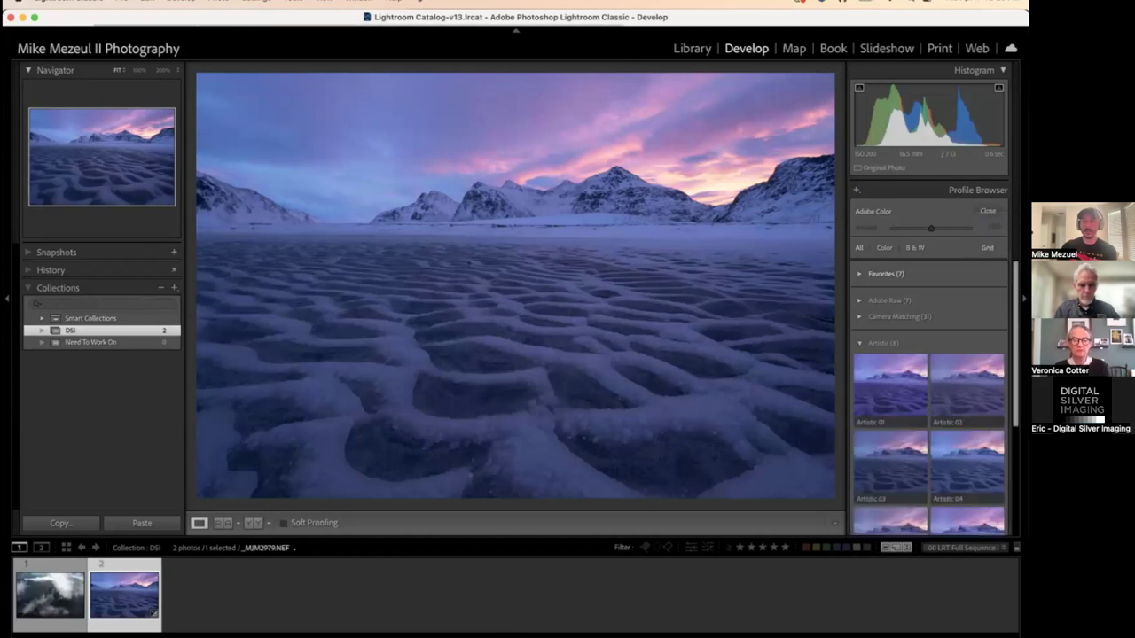
{"action": "left_click", "coordinate": [989, 249]}
{"action": "left_click", "coordinate": [990, 249]}
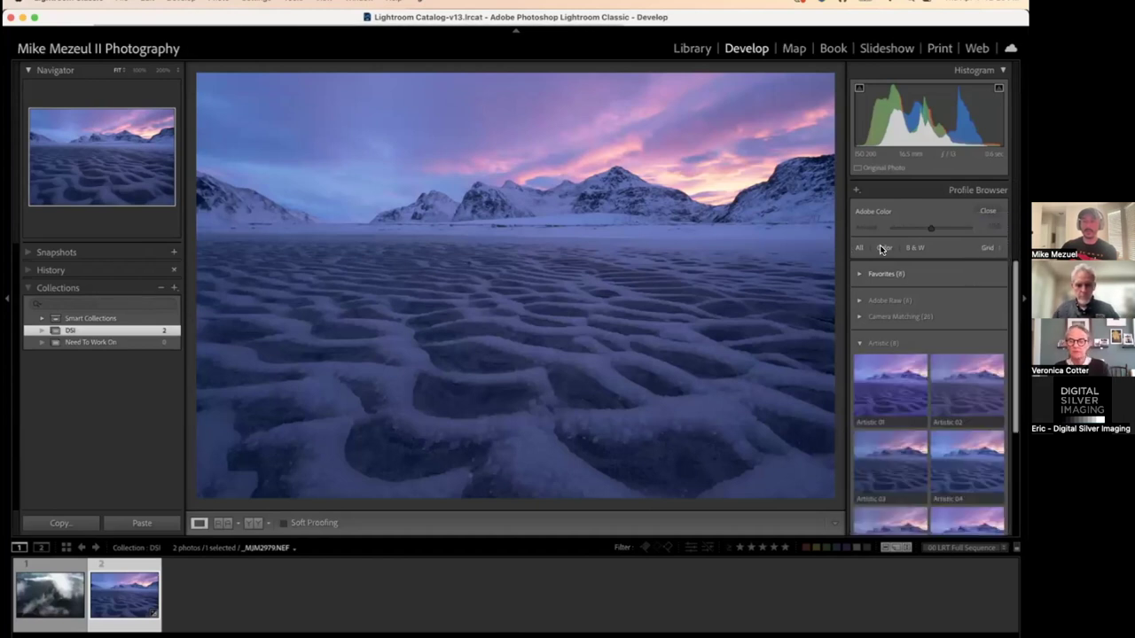
Close the profile browser, apply Adobe Landscape, and compare it once with Adobe Color
{"action": "left_click", "coordinate": [988, 211]}
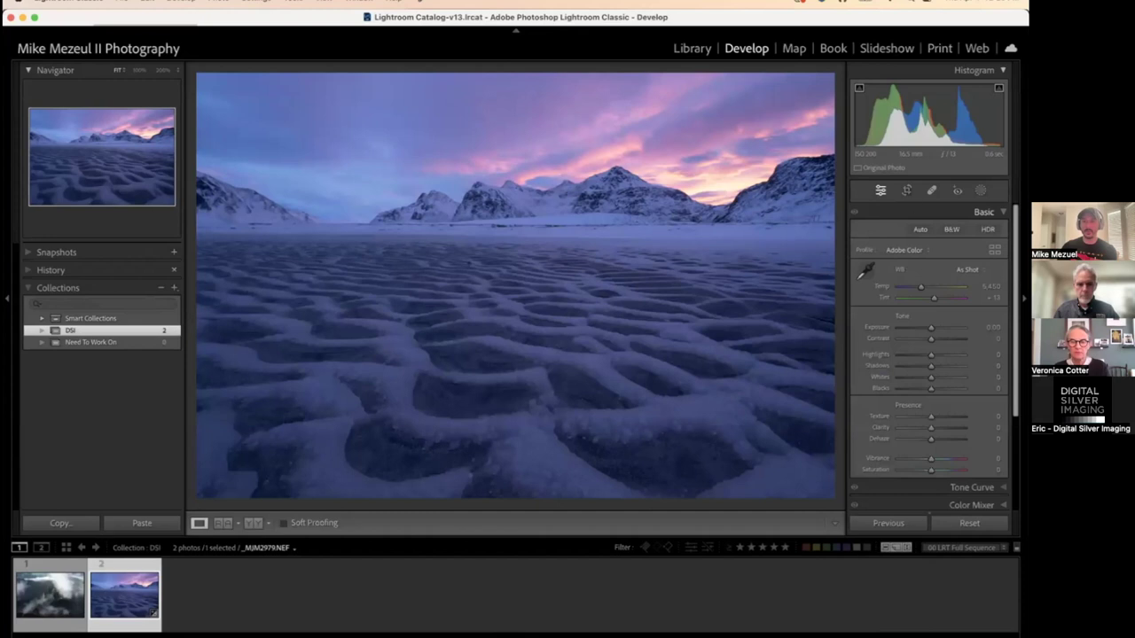
{"action": "left_click", "coordinate": [906, 250]}
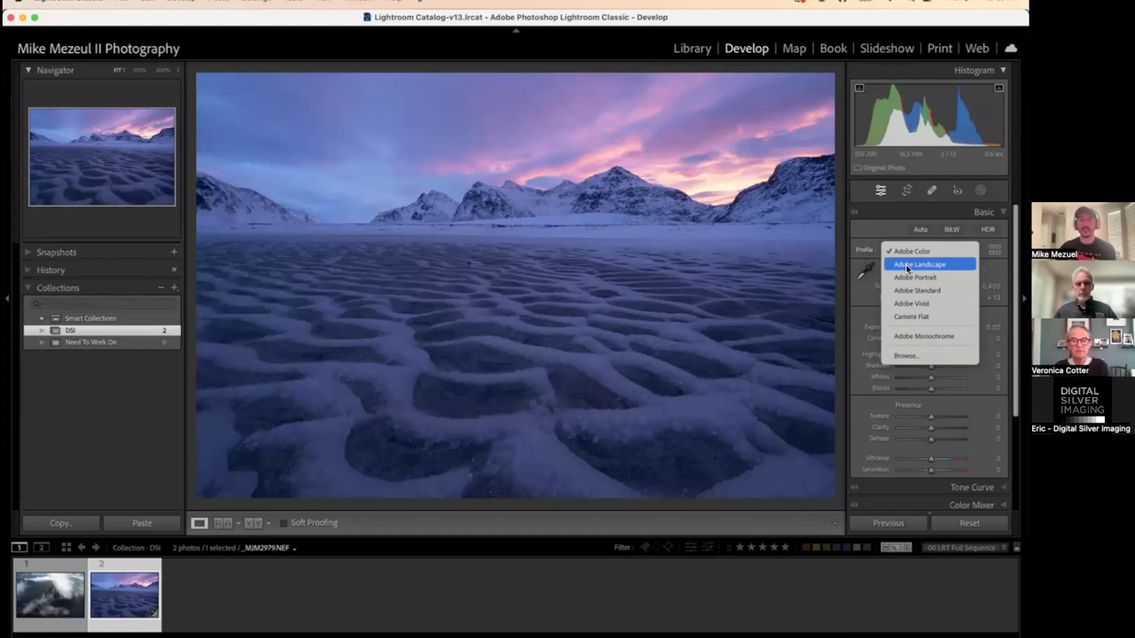
{"action": "left_click", "coordinate": [906, 265]}
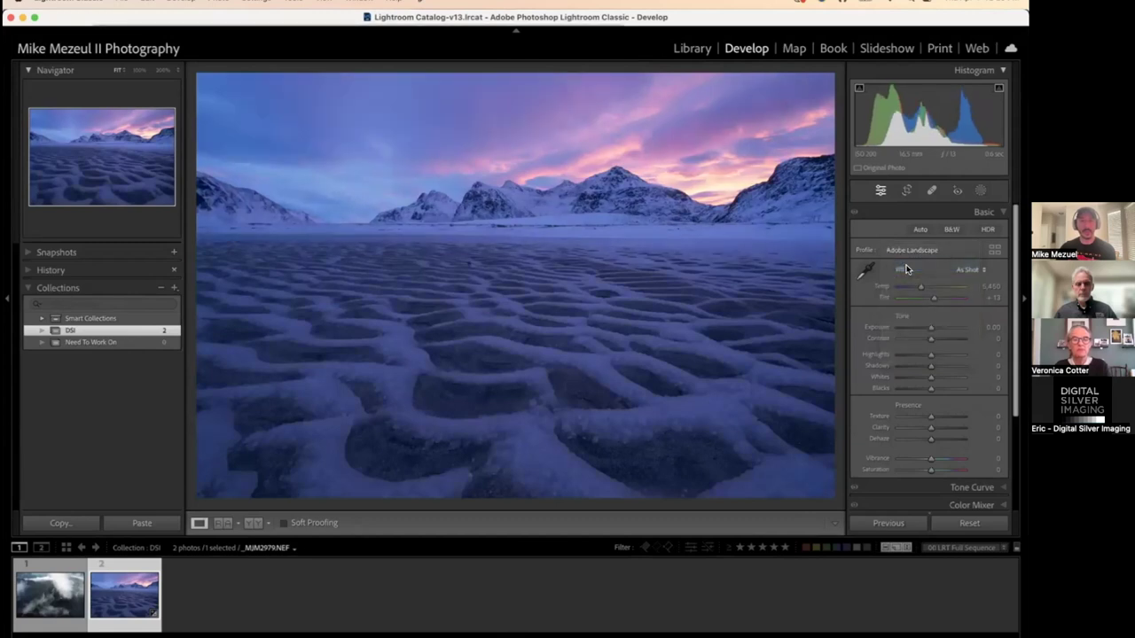
{"action": "left_click", "coordinate": [900, 251]}
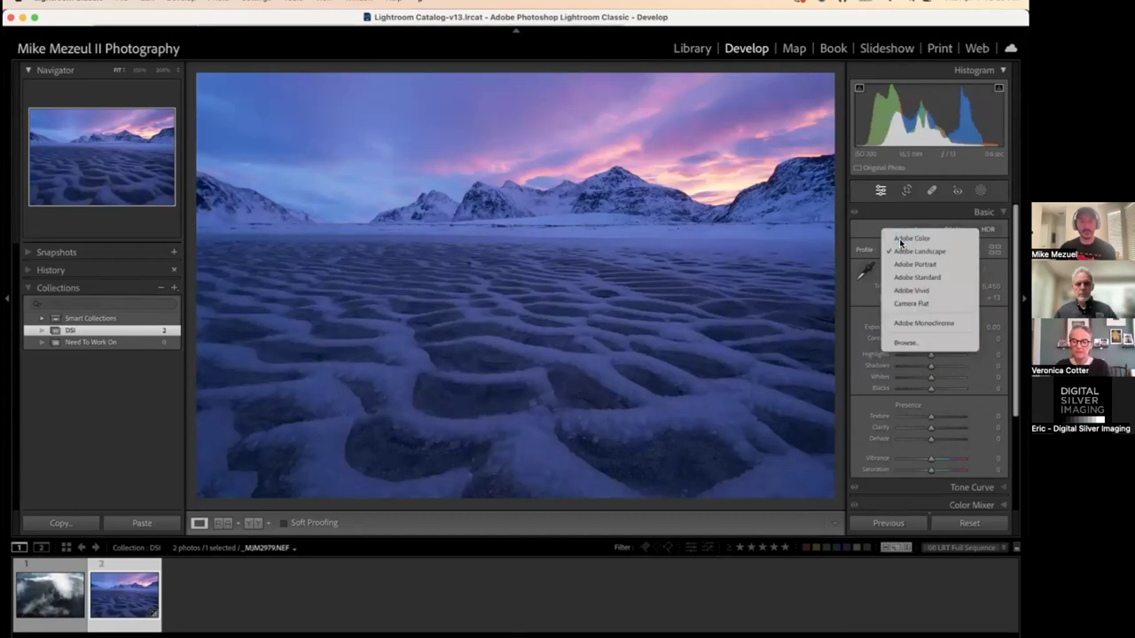
{"action": "left_click", "coordinate": [899, 238]}
{"action": "left_click", "coordinate": [899, 249]}
{"action": "left_click", "coordinate": [901, 263]}
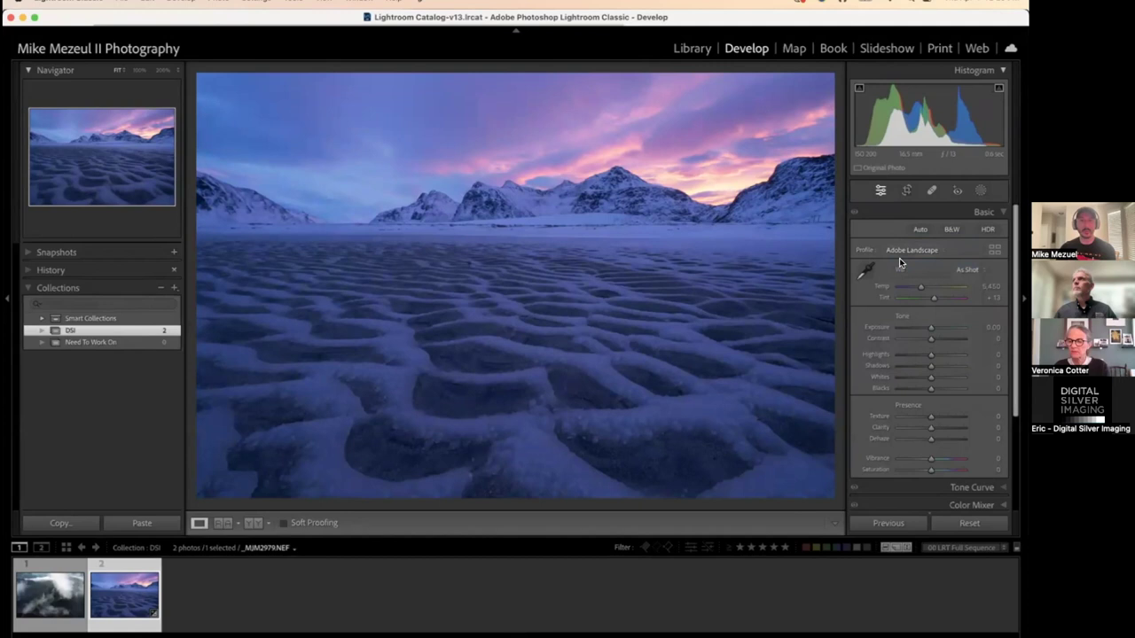
Keep toggling between Adobe Color and Adobe Landscape, finishing on Adobe Landscape
{"action": "left_click", "coordinate": [898, 249]}
{"action": "left_click", "coordinate": [897, 238]}
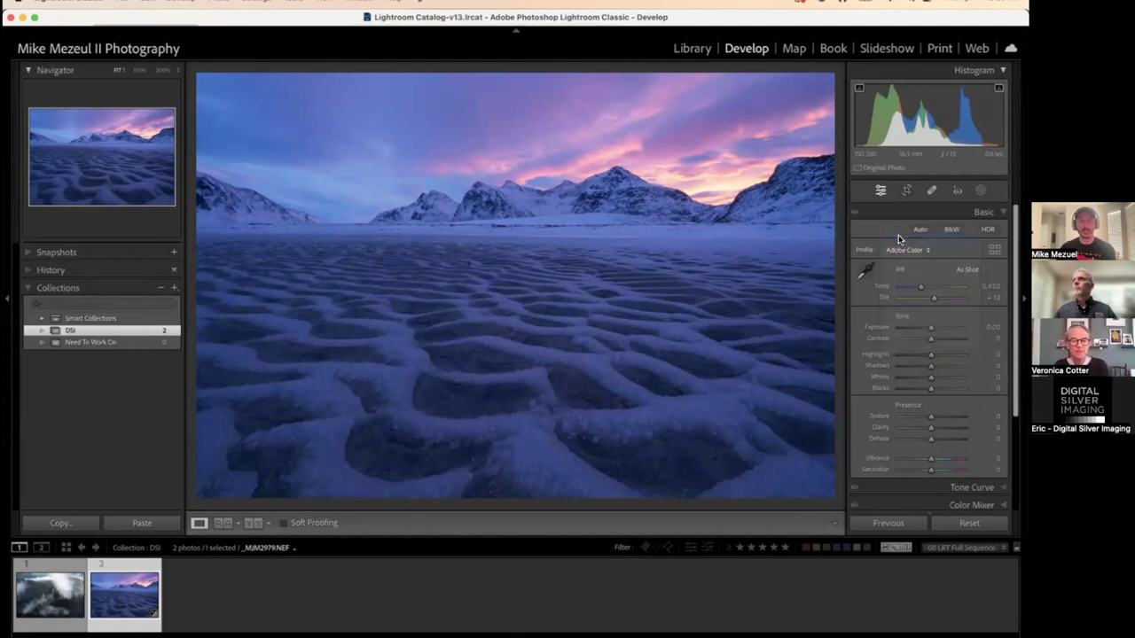
{"action": "left_click", "coordinate": [897, 250]}
{"action": "left_click", "coordinate": [896, 259]}
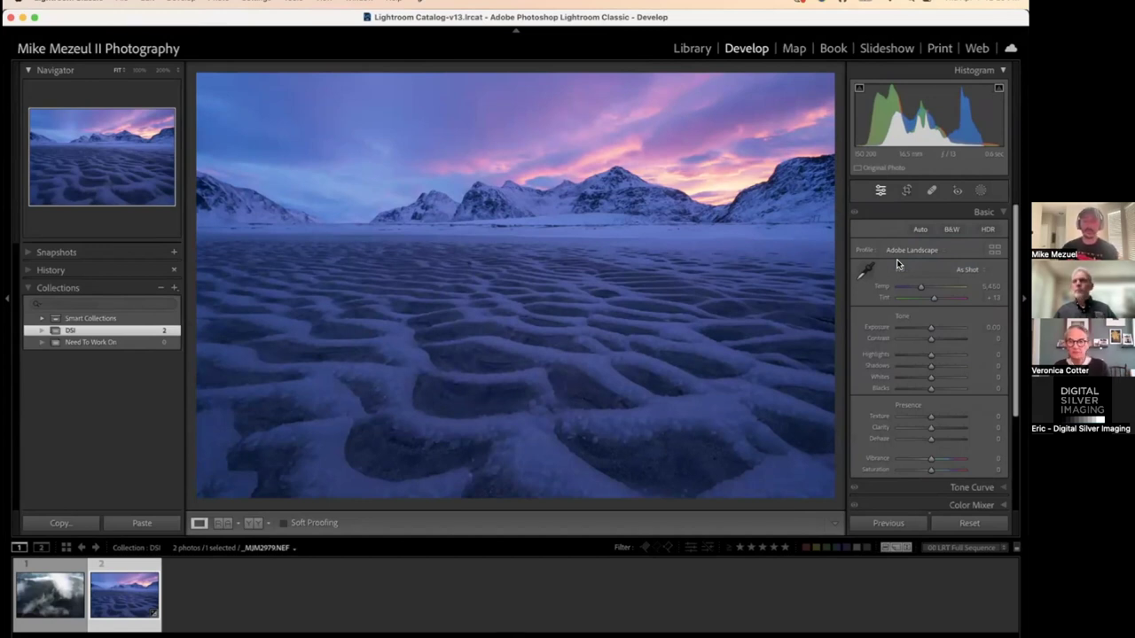
{"action": "left_click", "coordinate": [896, 256]}
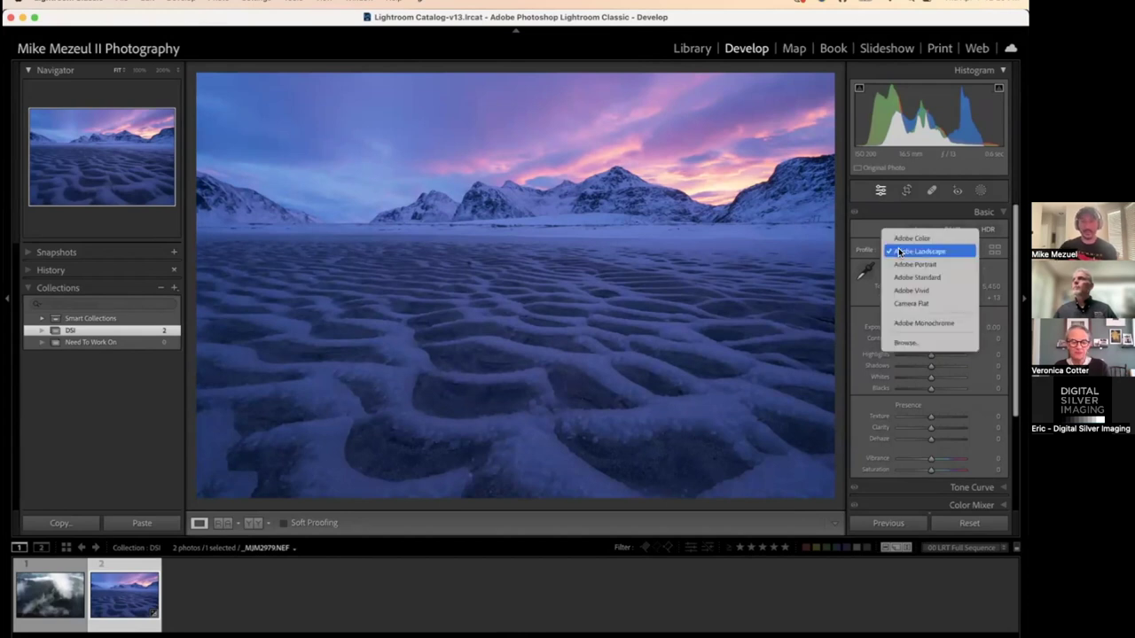
{"action": "left_click", "coordinate": [897, 239]}
{"action": "left_click", "coordinate": [899, 249]}
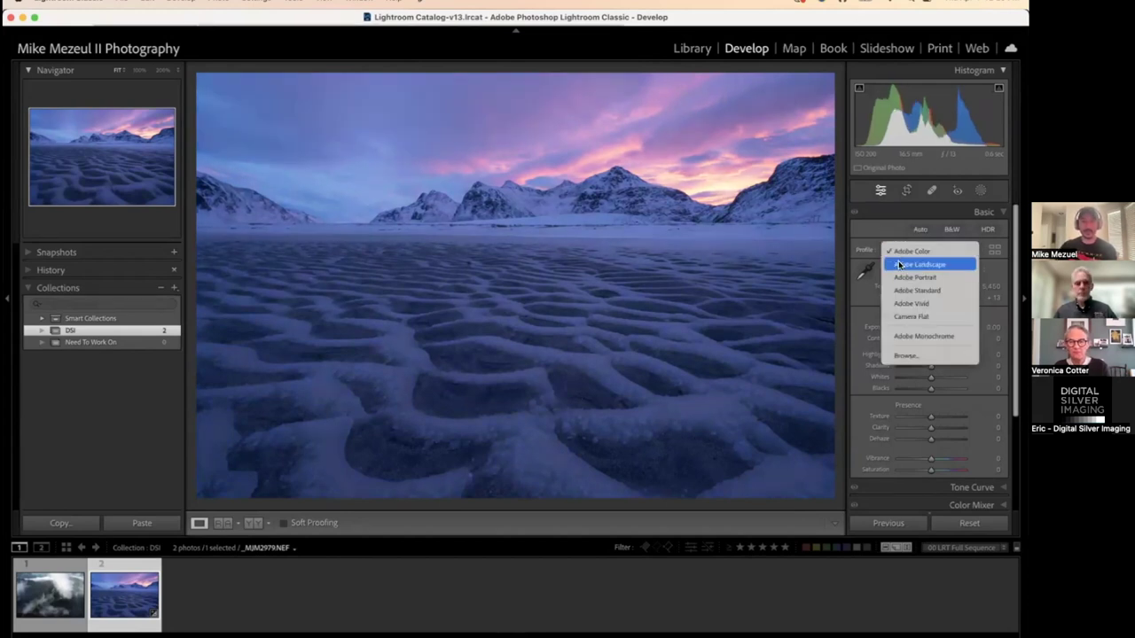
{"action": "left_click", "coordinate": [897, 262]}
{"action": "left_click", "coordinate": [896, 250]}
{"action": "left_click", "coordinate": [897, 237]}
{"action": "left_click", "coordinate": [897, 252]}
{"action": "left_click", "coordinate": [898, 263]}
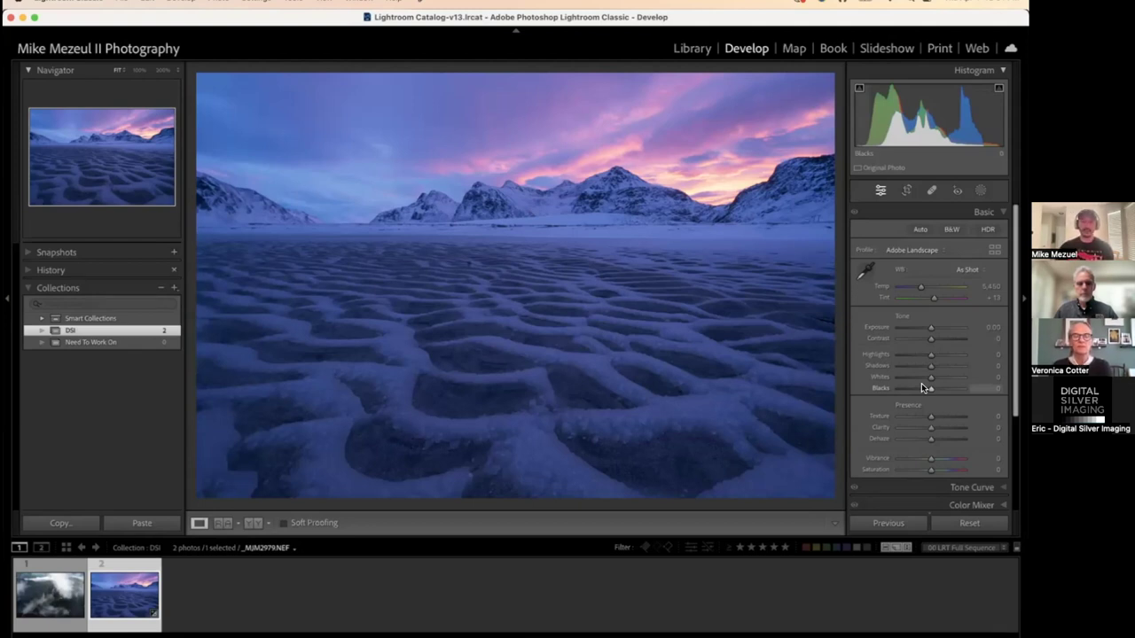
Preview Shadows at -100 and reset it, then raise Exposure to +0.50 and lower Highlights to -39
{"action": "left_click_drag", "start_coordinate": [930, 364], "coordinate": [869, 371]}
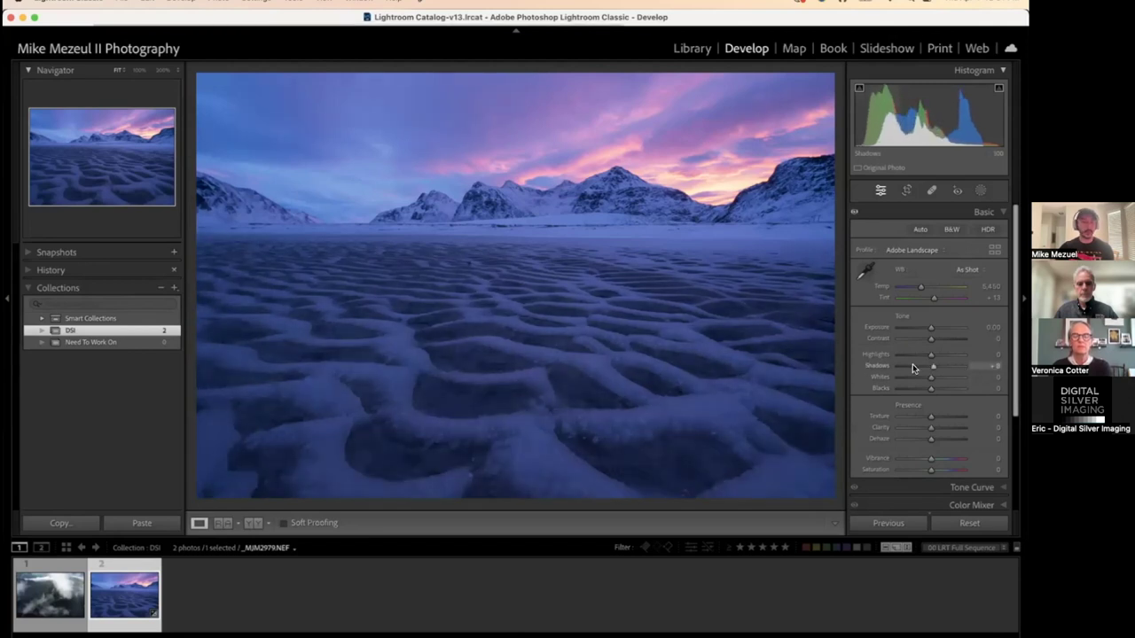
{"action": "double_click", "coordinate": [871, 367]}
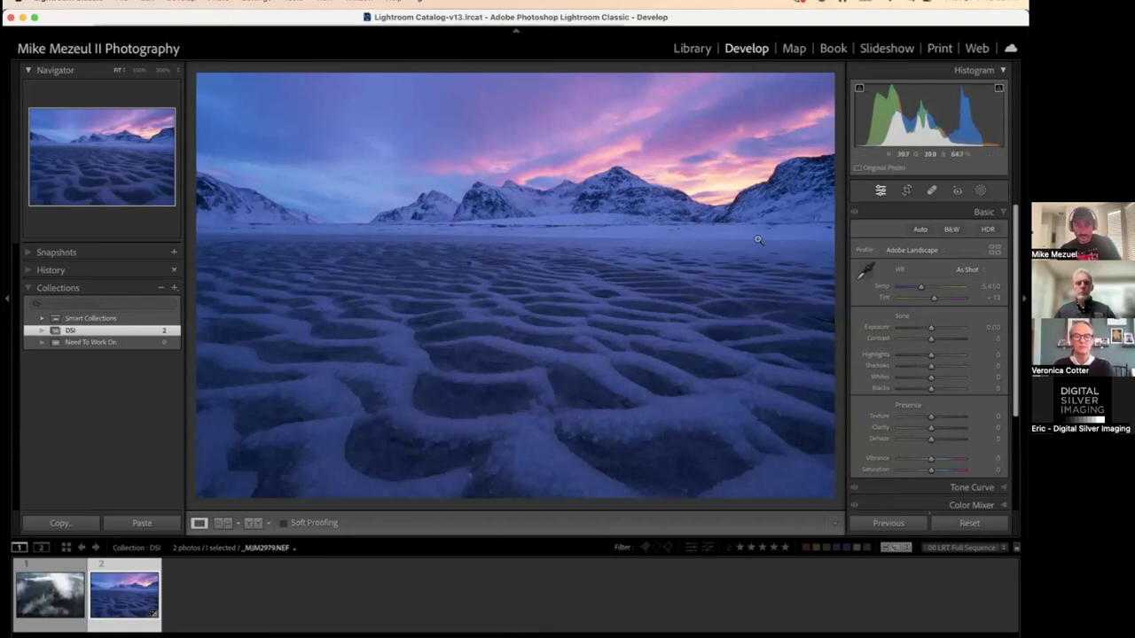
{"action": "left_click_drag", "start_coordinate": [930, 328], "coordinate": [931, 328]}
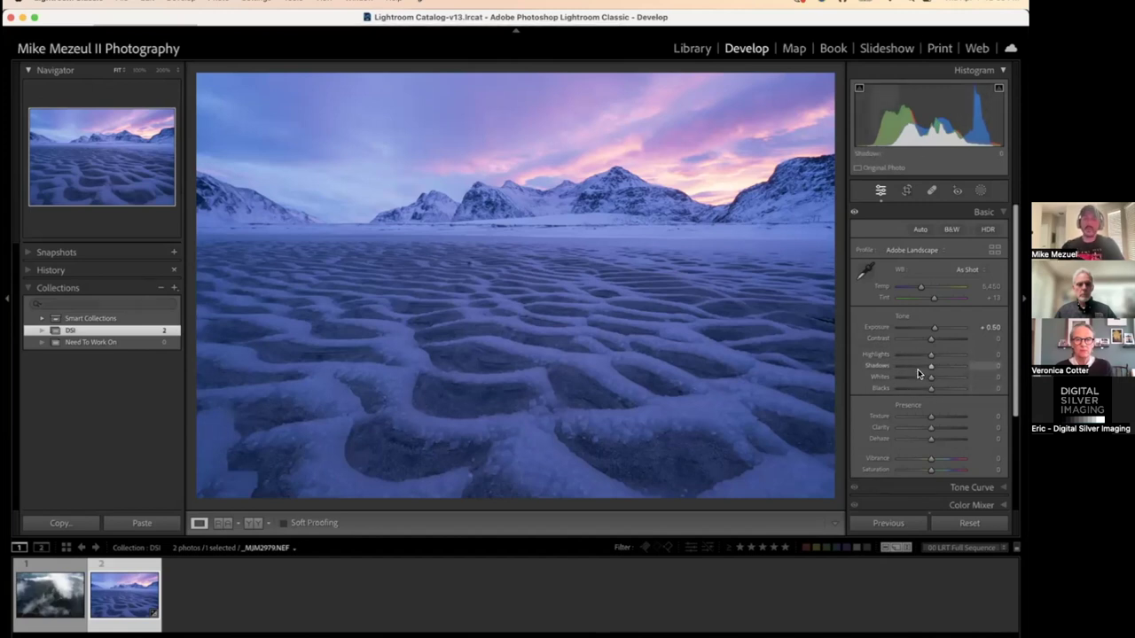
{"action": "mouse_move", "coordinate": [933, 354]}
{"action": "left_mouse_down"}
{"action": "mouse_move", "coordinate": [964, 355]}
{"action": "mouse_move", "coordinate": [887, 355]}
{"action": "mouse_move", "coordinate": [950, 354]}
{"action": "mouse_move", "coordinate": [894, 357]}
{"action": "mouse_move", "coordinate": [927, 367]}
{"action": "mouse_move", "coordinate": [911, 366]}
{"action": "mouse_move", "coordinate": [947, 356]}
{"action": "mouse_move", "coordinate": [907, 355]}
{"action": "mouse_move", "coordinate": [958, 355]}
{"action": "mouse_move", "coordinate": [917, 358]}
{"action": "left_mouse_up"}
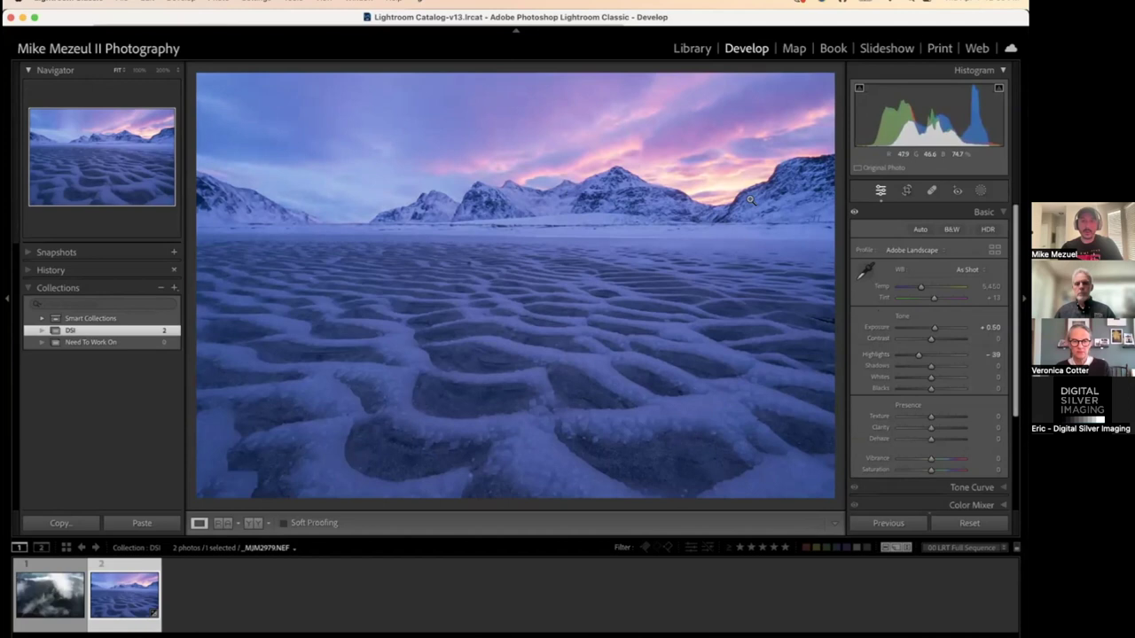
Check the mountain and sky at 1:1, then pull Highlights down to -61
{"action": "left_click", "coordinate": [750, 201]}
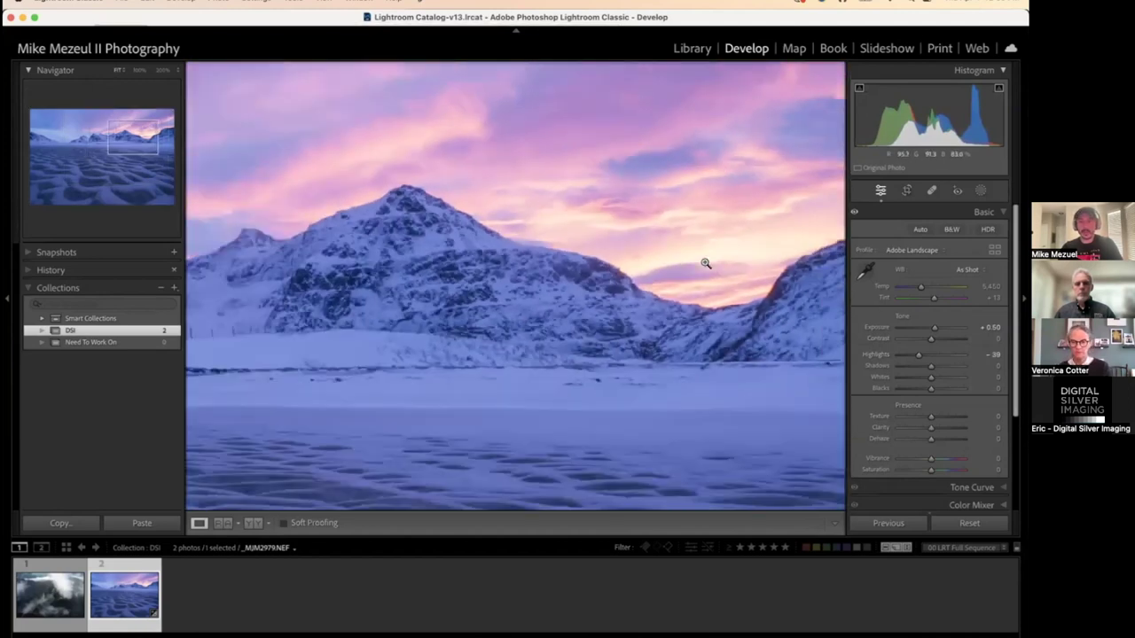
{"action": "left_click", "coordinate": [704, 256]}
{"action": "left_click_drag", "start_coordinate": [918, 357], "coordinate": [910, 354]}
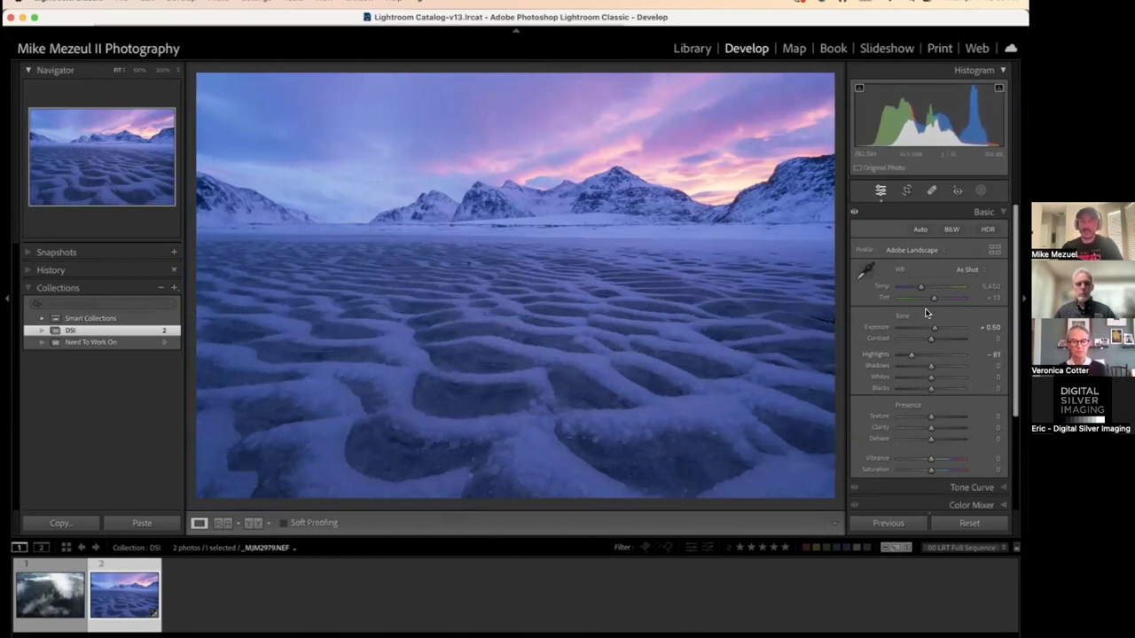
Drop Shadows to -48 and Whites to -15 in the Basic panel
{"action": "scroll", "coordinate": [919, 380], "scroll_direction": "down", "scroll_amount": 1}
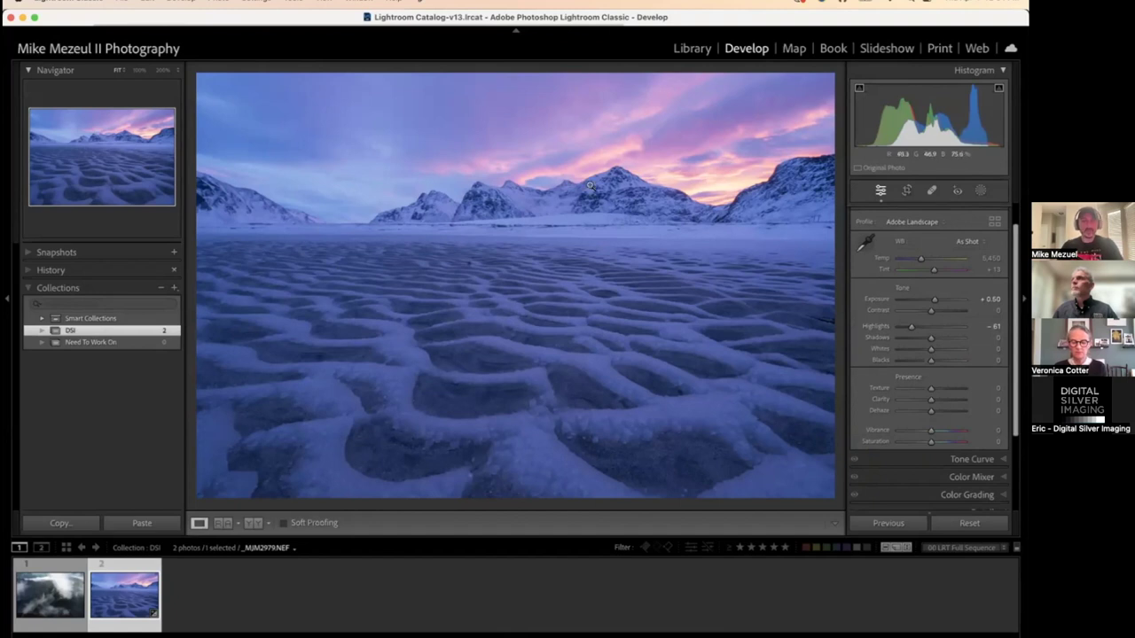
{"action": "mouse_move", "coordinate": [930, 336]}
{"action": "left_mouse_down"}
{"action": "mouse_move", "coordinate": [904, 339]}
{"action": "mouse_move", "coordinate": [923, 347]}
{"action": "mouse_move", "coordinate": [910, 351]}
{"action": "mouse_move", "coordinate": [955, 349]}
{"action": "mouse_move", "coordinate": [896, 358]}
{"action": "mouse_move", "coordinate": [927, 355]}
{"action": "left_mouse_up"}
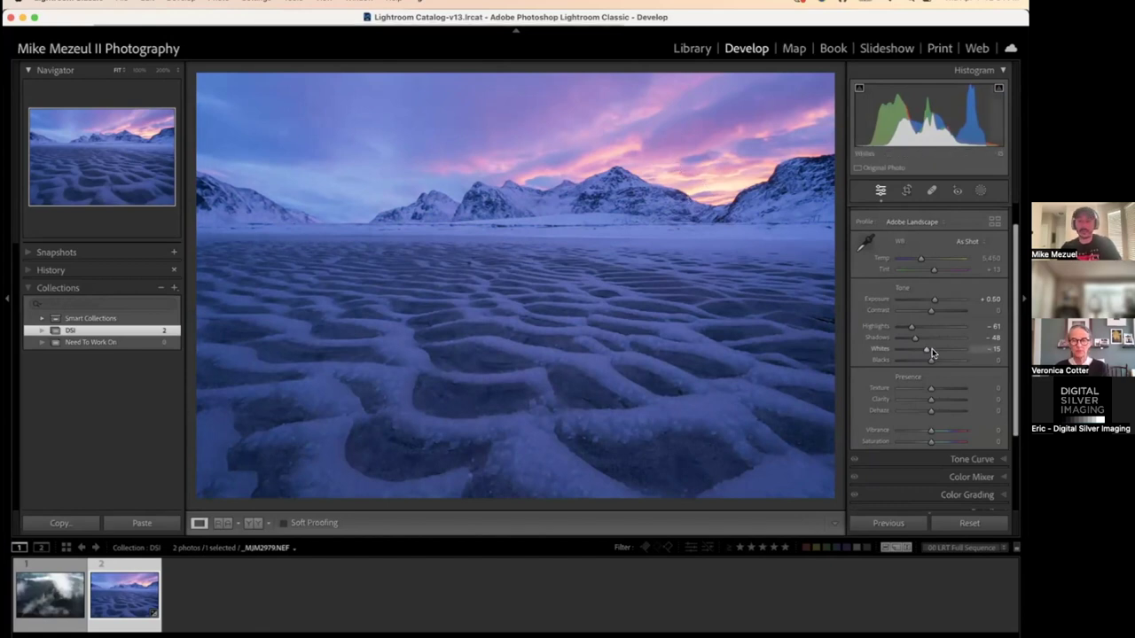
Preview Blacks at +100 and -100, then settle Blacks at -42
{"action": "left_click_drag", "start_coordinate": [930, 360], "coordinate": [964, 360]}
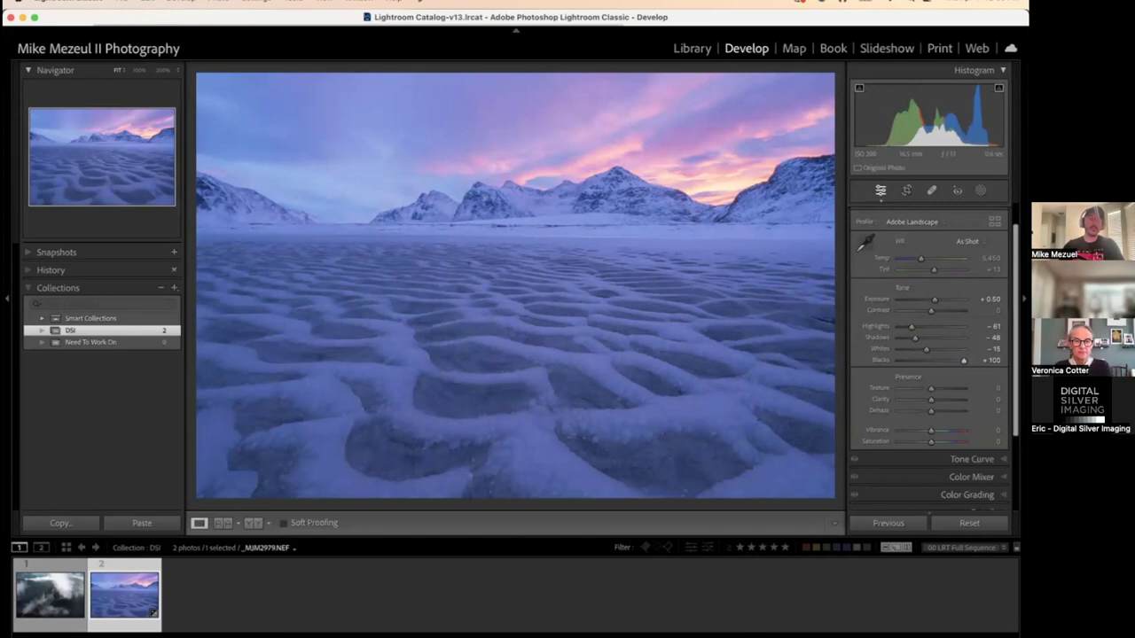
{"action": "left_click_drag", "start_coordinate": [964, 360], "coordinate": [901, 363]}
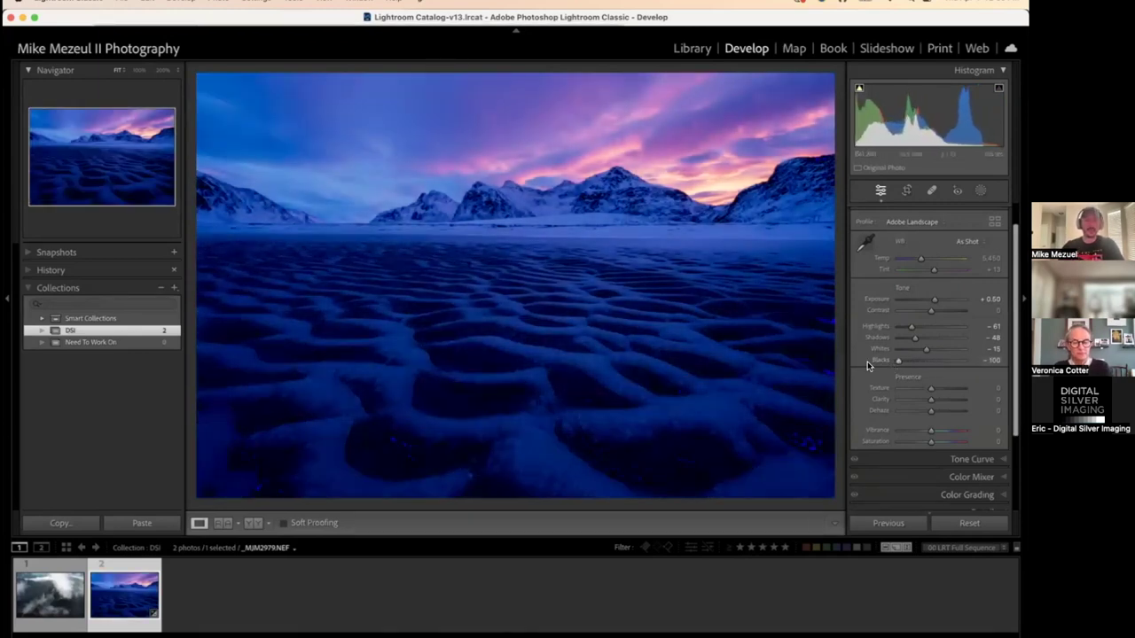
{"action": "left_click_drag", "start_coordinate": [905, 360], "coordinate": [930, 364]}
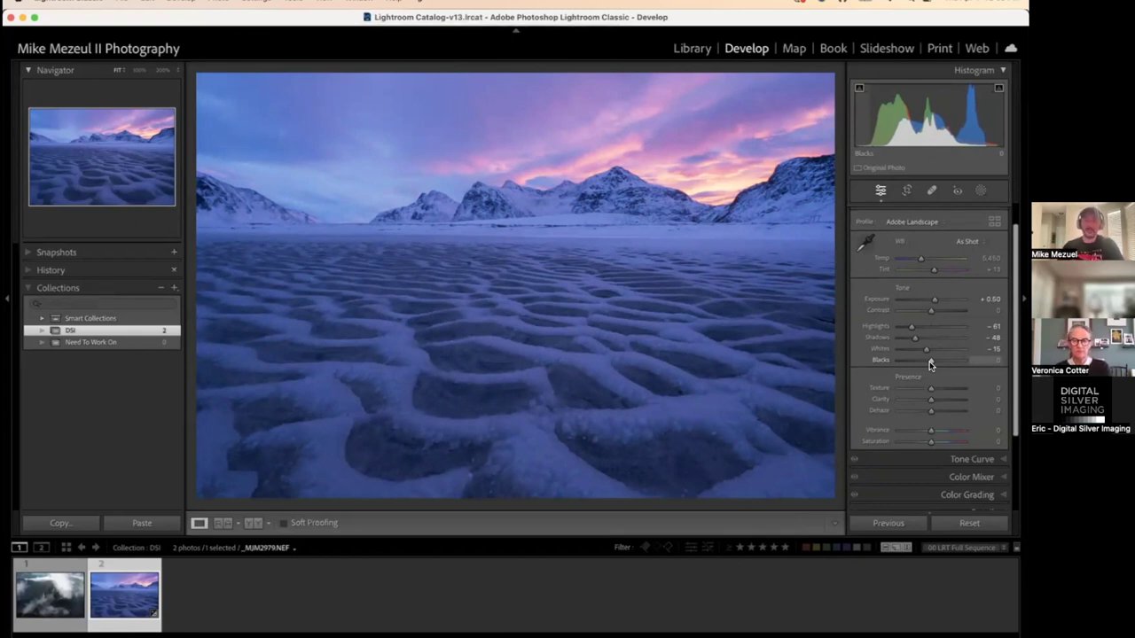
{"action": "left_click_drag", "start_coordinate": [932, 362], "coordinate": [919, 364]}
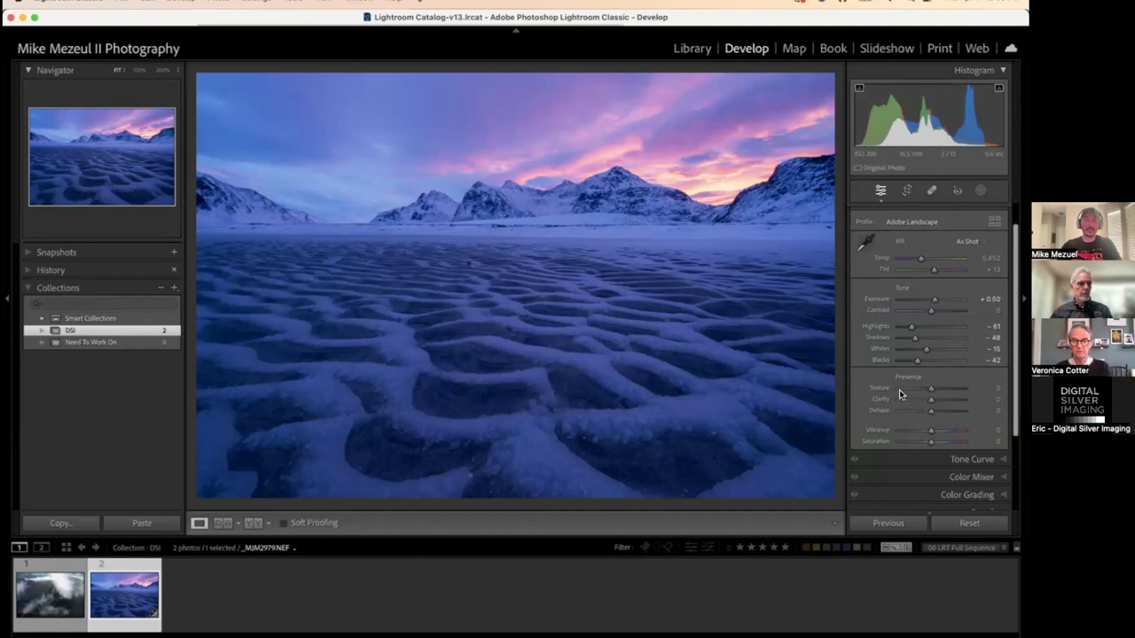
{"action": "key", "text": "comma"}
{"action": "key", "text": "comma"}
{"action": "key", "text": "comma"}
{"action": "key", "text": "comma"}
{"action": "key", "text": "comma"}
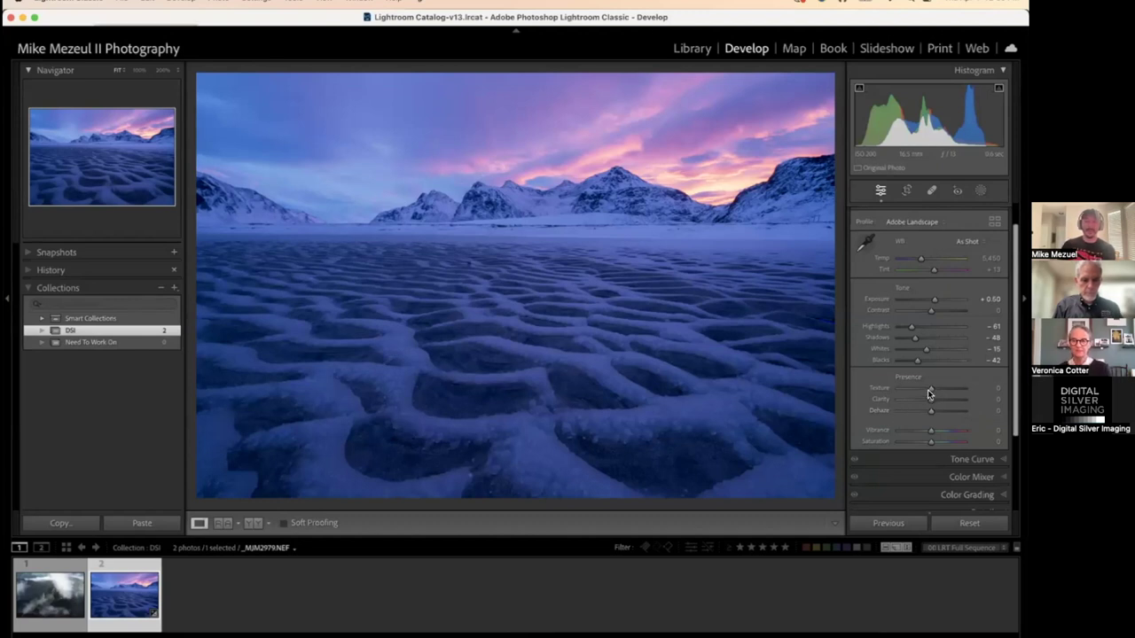
{"action": "left_click_drag", "start_coordinate": [930, 400], "coordinate": [965, 400]}
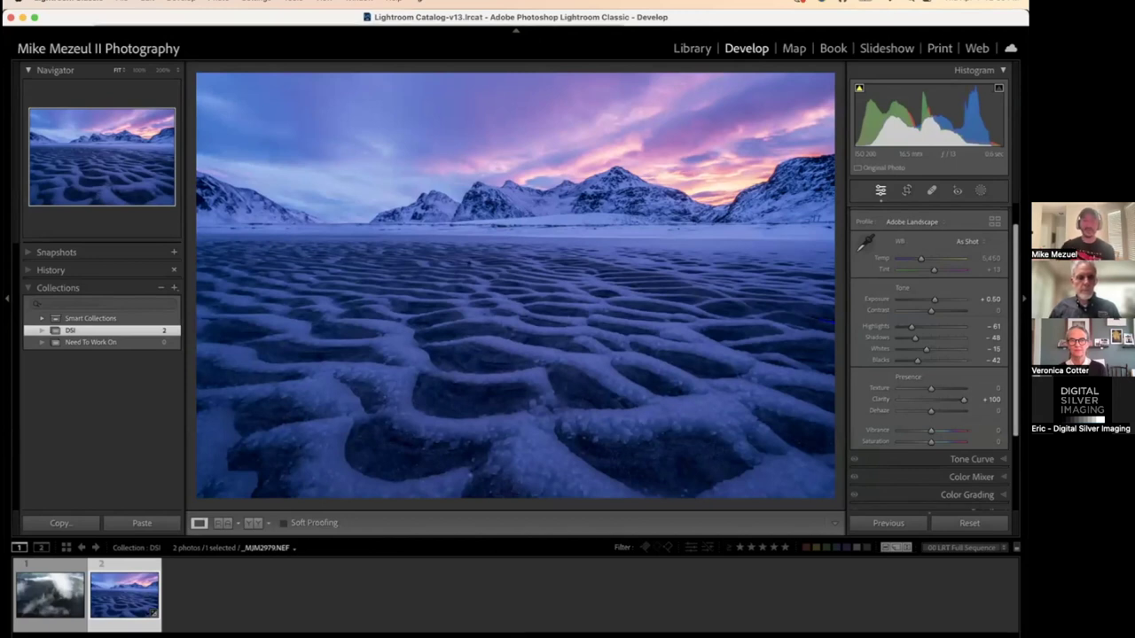
{"action": "double_click", "coordinate": [879, 399]}
{"action": "left_click_drag", "start_coordinate": [927, 404], "coordinate": [965, 401]}
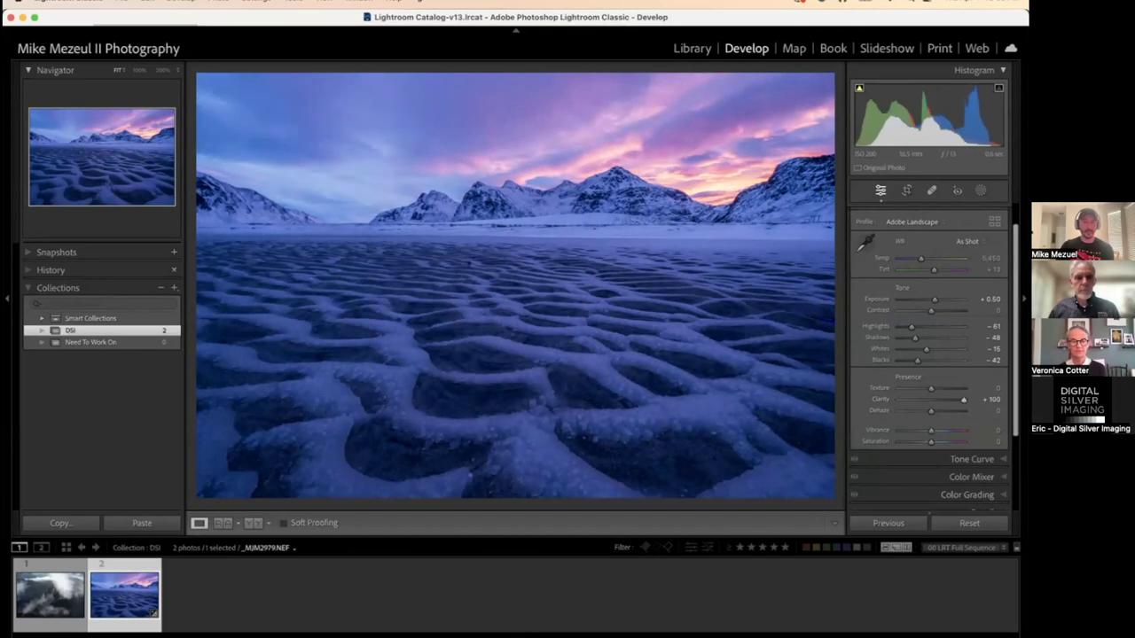
{"action": "mouse_move", "coordinate": [964, 400]}
{"action": "left_mouse_down"}
{"action": "mouse_move", "coordinate": [939, 400]}
{"action": "mouse_move", "coordinate": [965, 399]}
{"action": "left_mouse_up"}
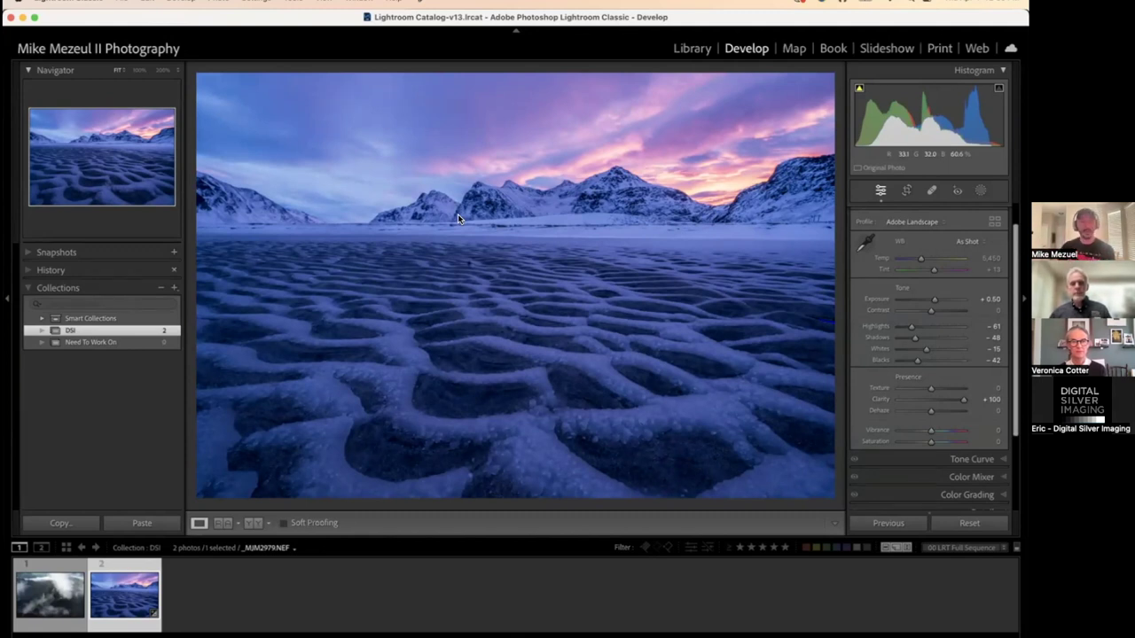
{"action": "double_click", "coordinate": [881, 401]}
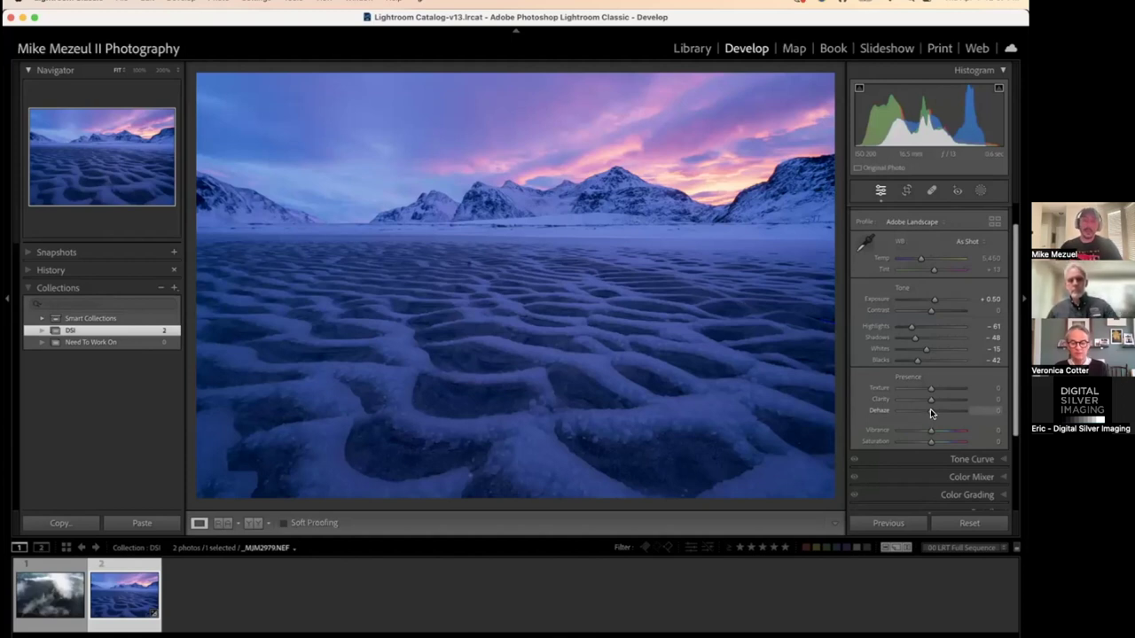
Test raising Dehaze, reset it, try again, then undo so Dehaze stays at 0
{"action": "left_click_drag", "start_coordinate": [930, 411], "coordinate": [948, 411]}
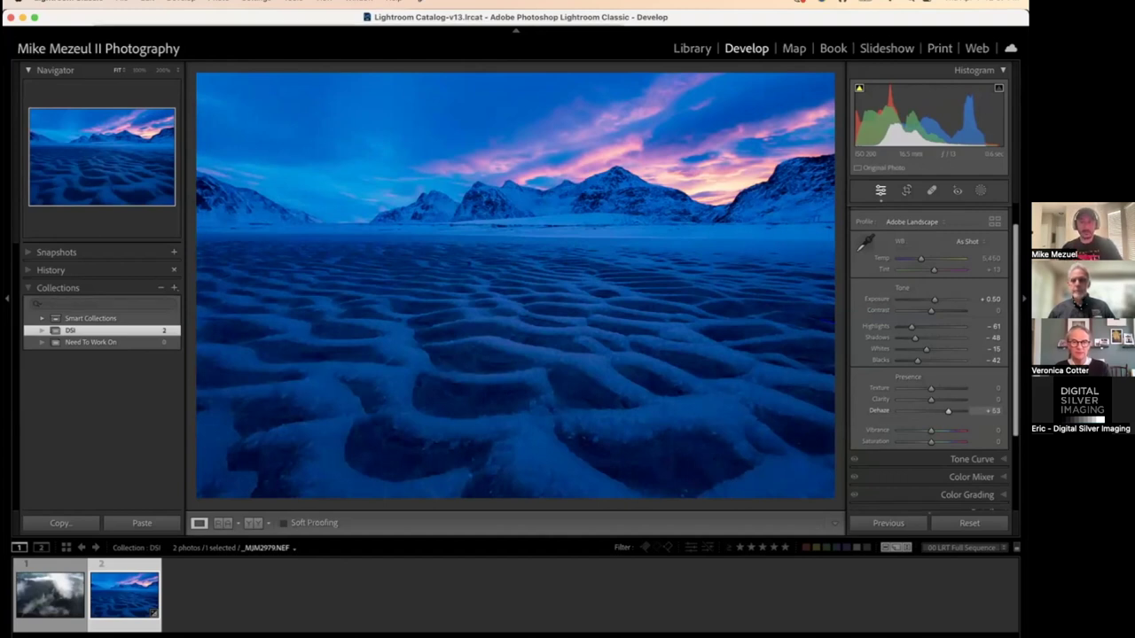
{"action": "double_click", "coordinate": [879, 410]}
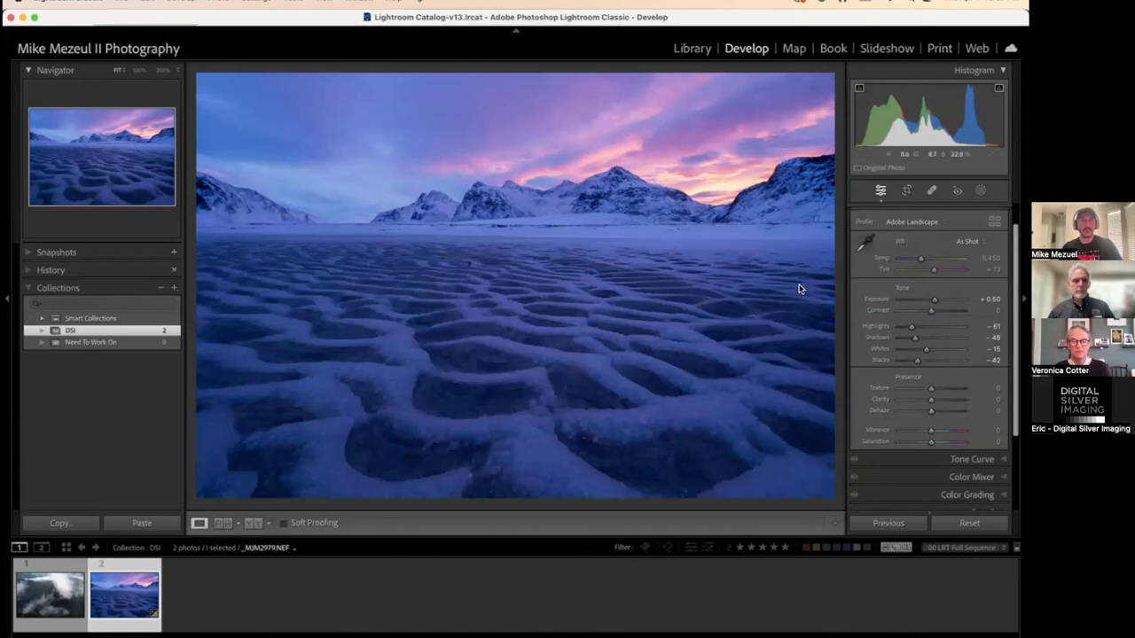
{"action": "left_click_drag", "start_coordinate": [931, 410], "coordinate": [948, 411]}
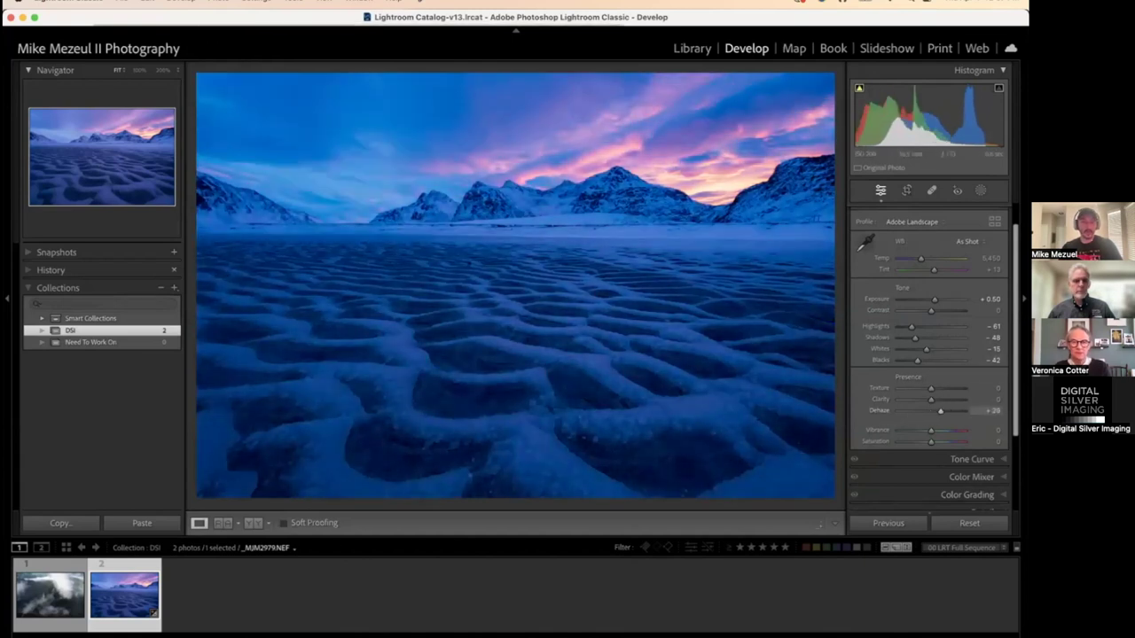
{"action": "key", "text": "super+z"}
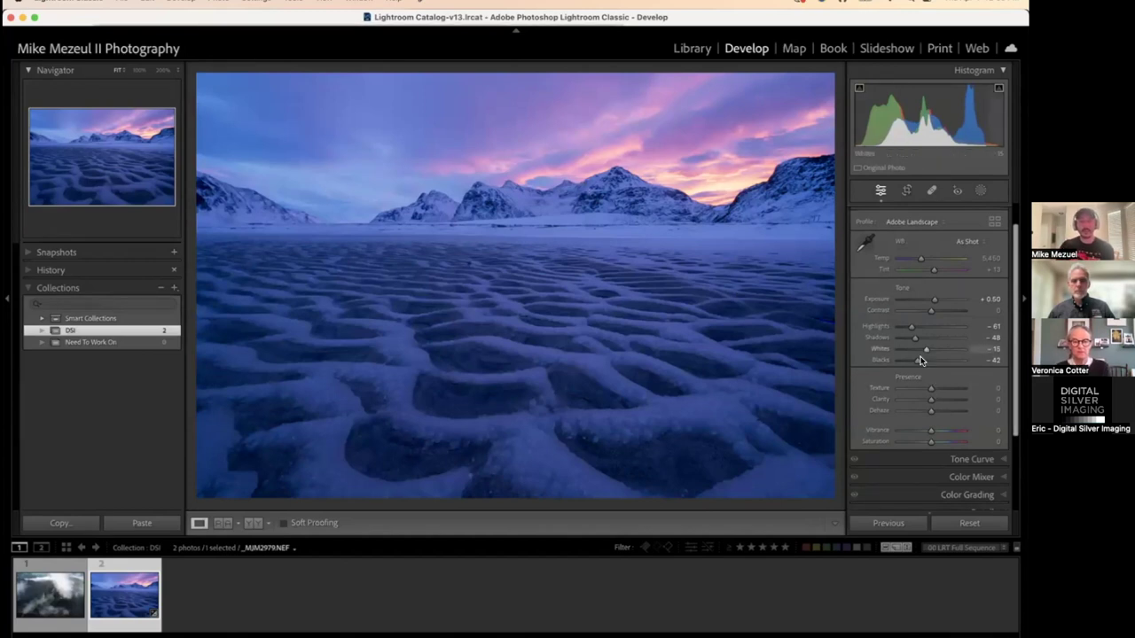
{"action": "left_click_drag", "start_coordinate": [930, 391], "coordinate": [961, 390]}
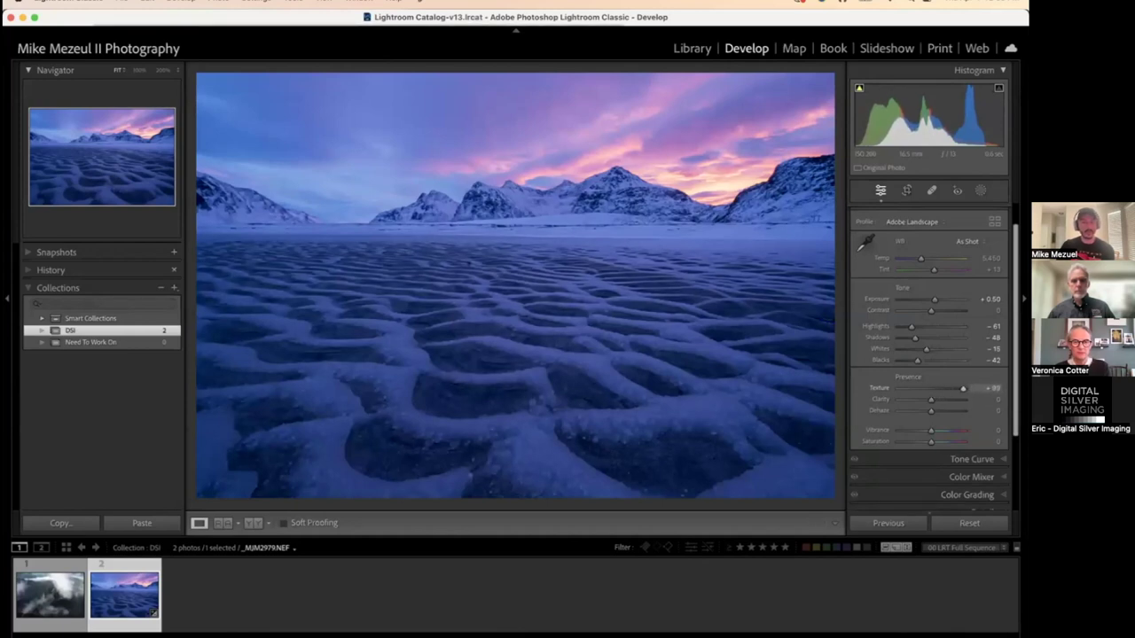
{"action": "left_click", "coordinate": [559, 418]}
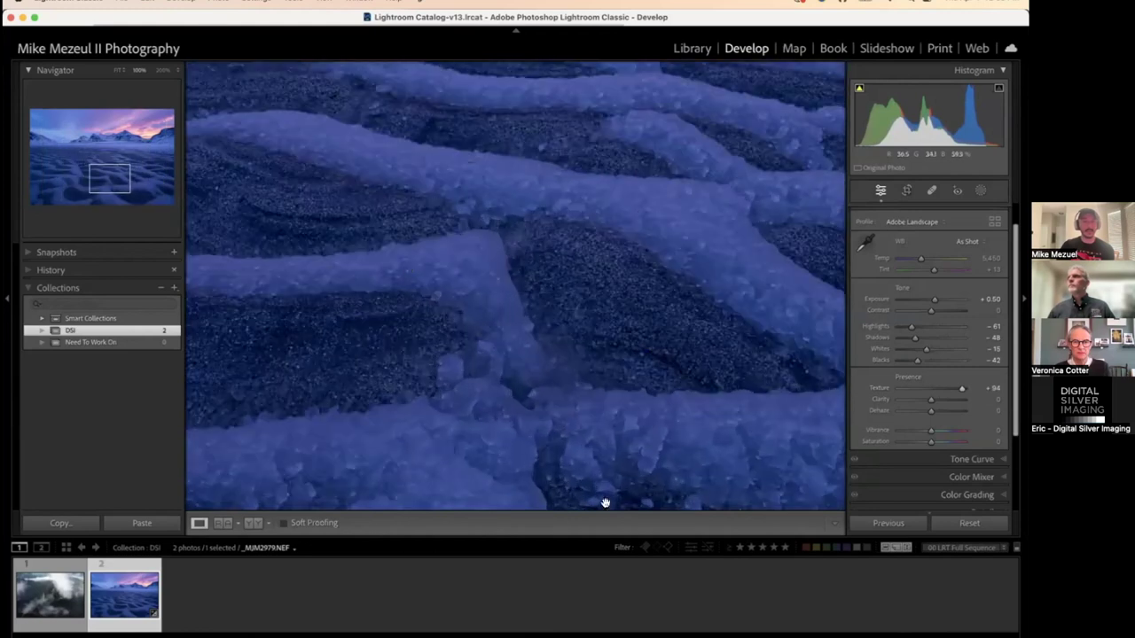
{"action": "left_click", "coordinate": [607, 176]}
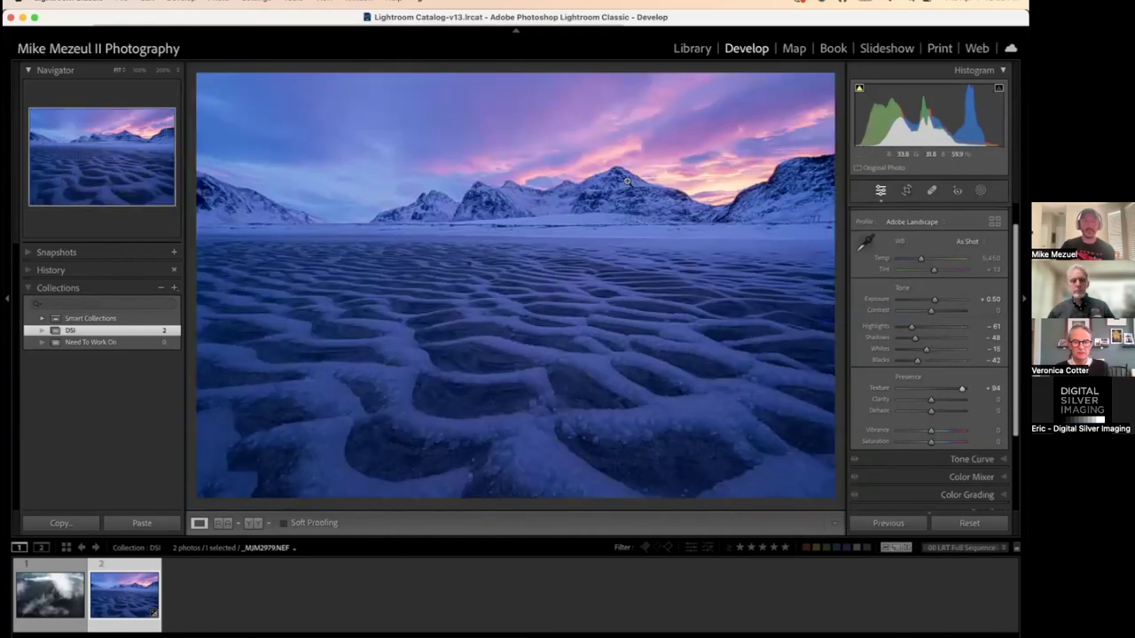
{"action": "left_click", "coordinate": [632, 177]}
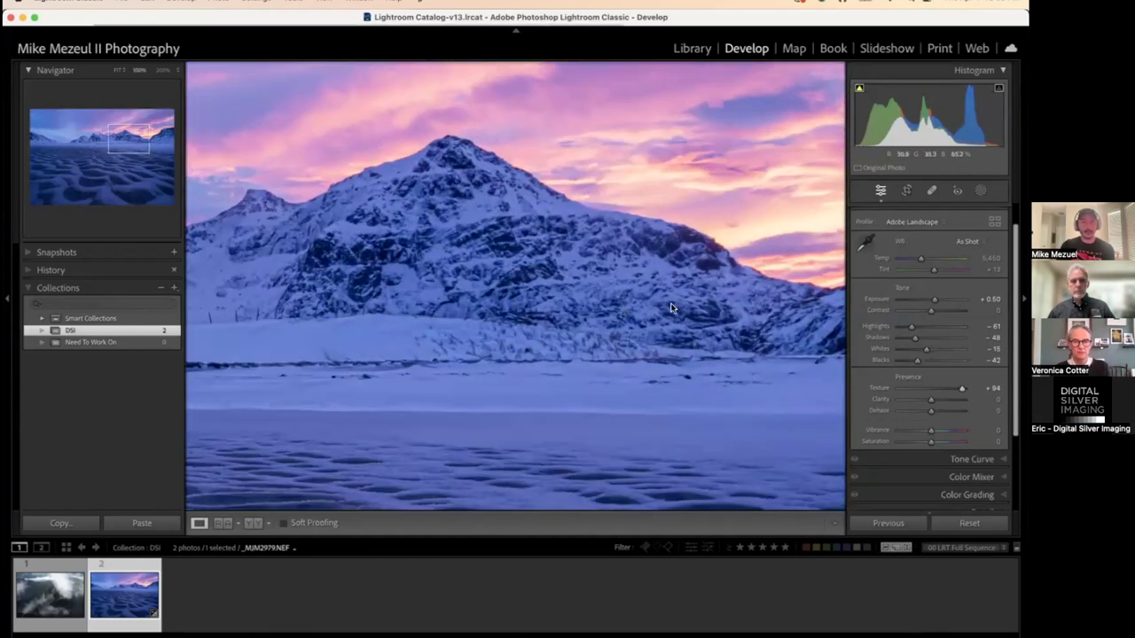
{"action": "left_click", "coordinate": [611, 265]}
{"action": "left_click", "coordinate": [527, 394]}
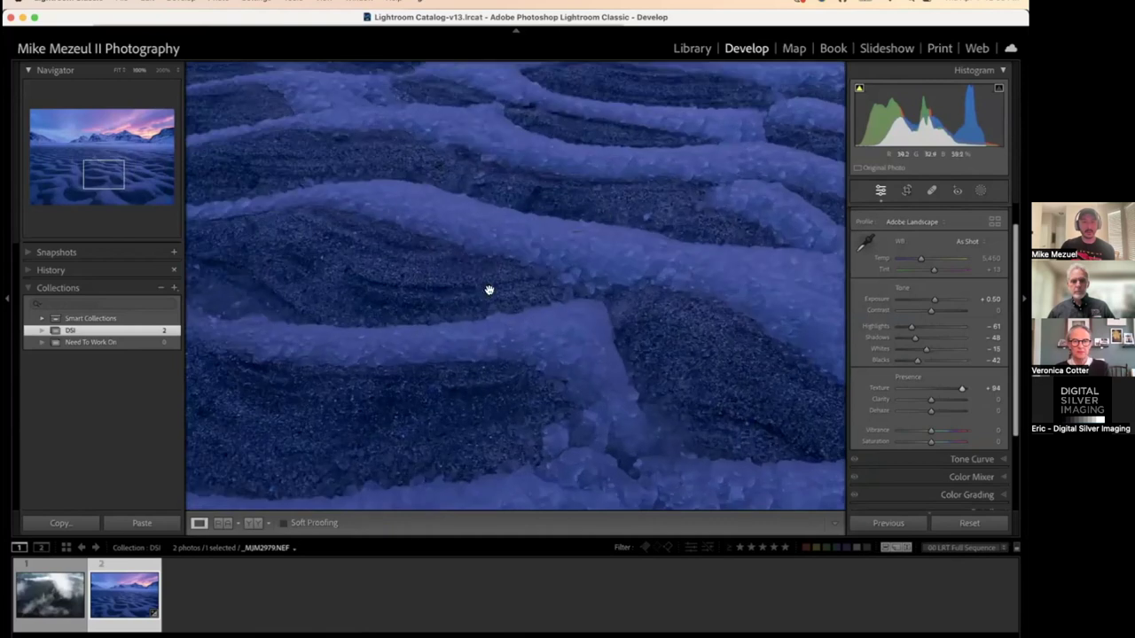
{"action": "left_click", "coordinate": [560, 252]}
{"action": "double_click", "coordinate": [879, 387]}
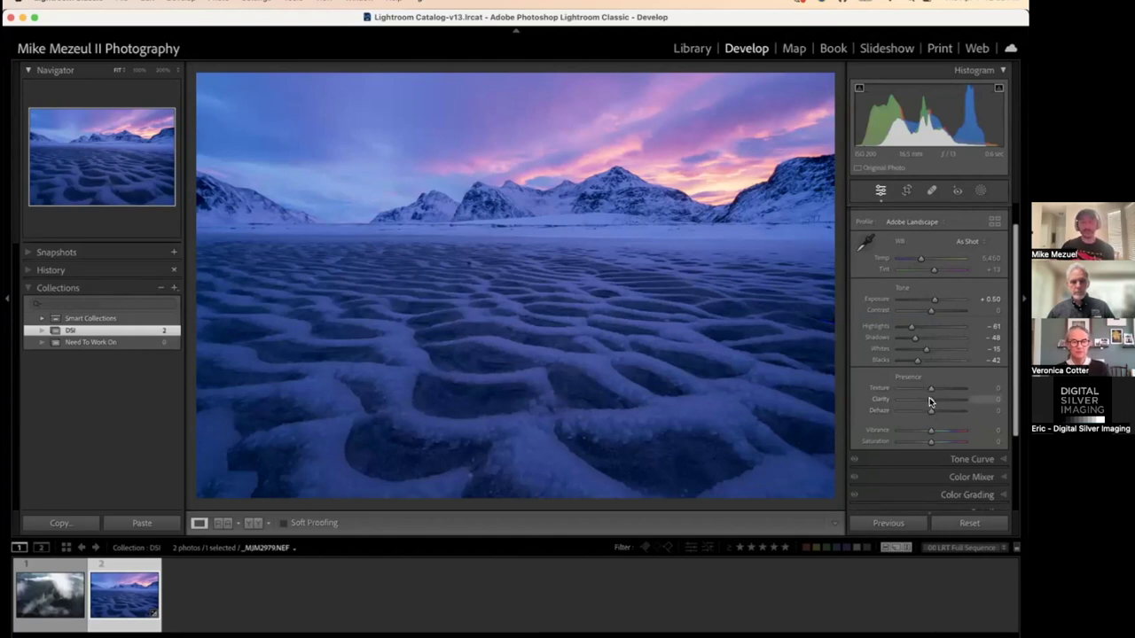
{"action": "left_click_drag", "start_coordinate": [929, 399], "coordinate": [941, 399]}
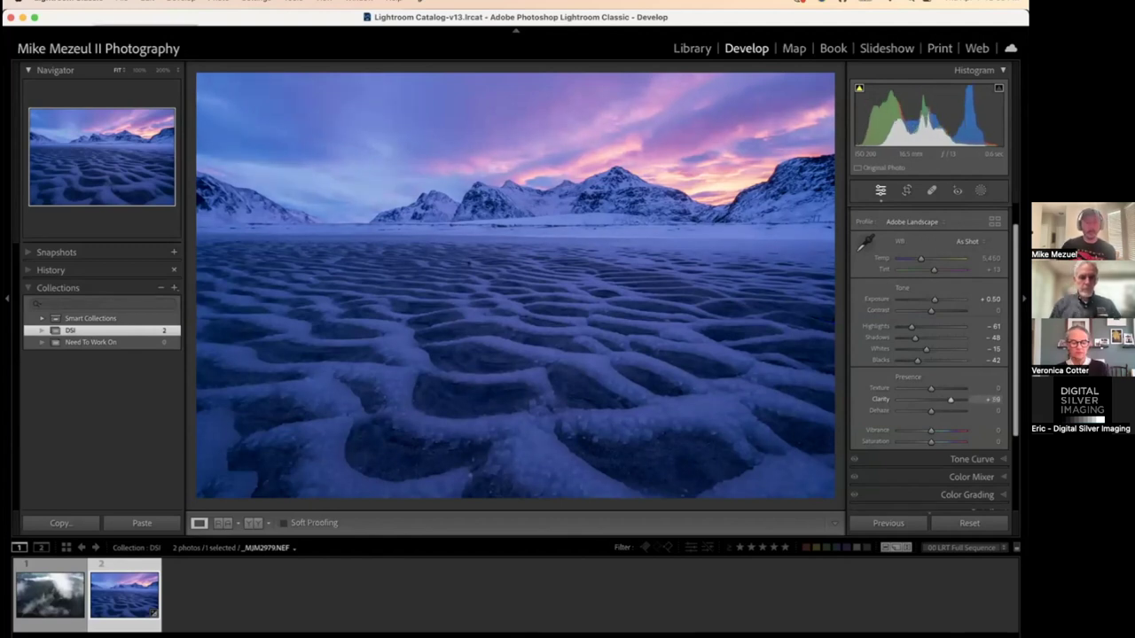
{"action": "left_click_drag", "start_coordinate": [860, 398], "coordinate": [872, 396]}
{"action": "double_click", "coordinate": [873, 398]}
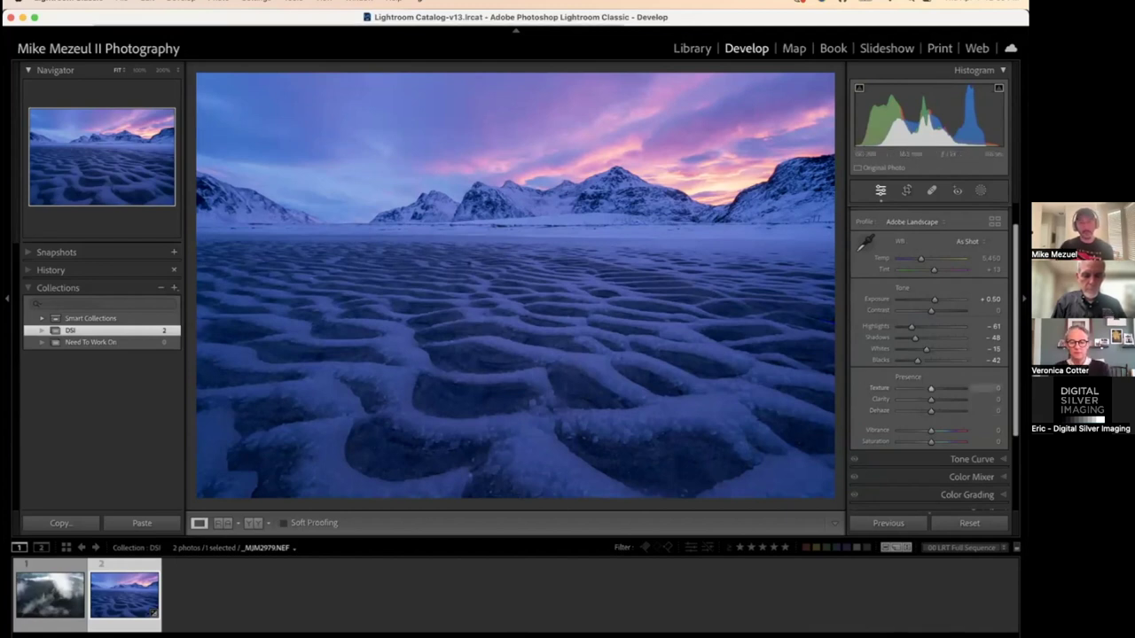
Raise Texture to +49 while checking the foreground ice ripples at 100%, then return to Fit view
{"action": "left_click", "coordinate": [474, 281]}
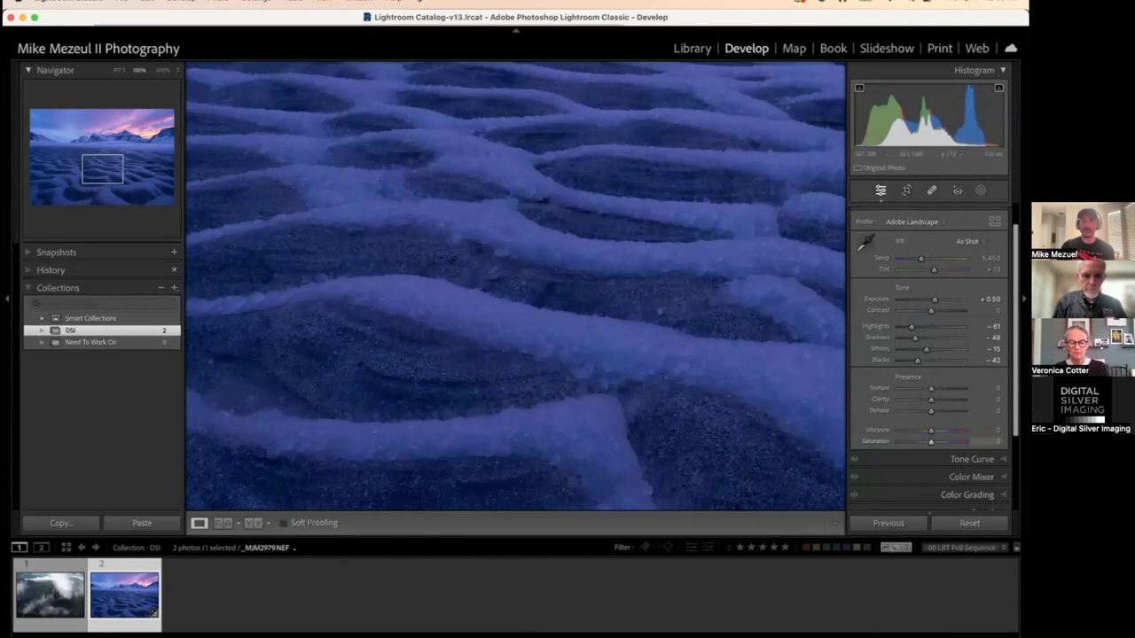
{"action": "left_click_drag", "start_coordinate": [931, 390], "coordinate": [946, 389]}
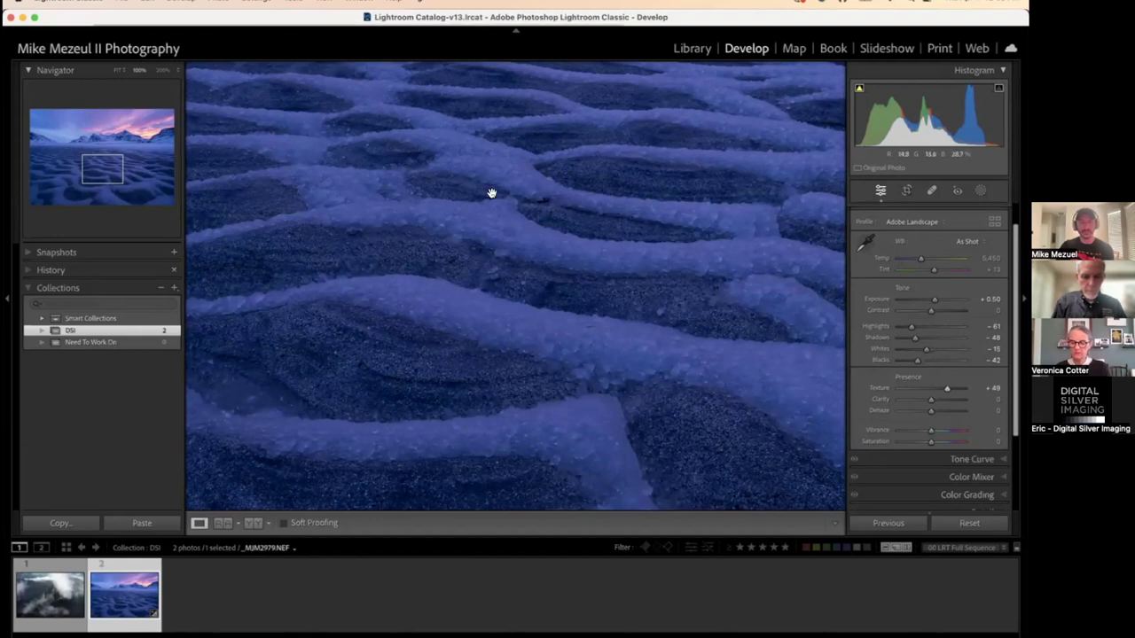
{"action": "left_click", "coordinate": [591, 217]}
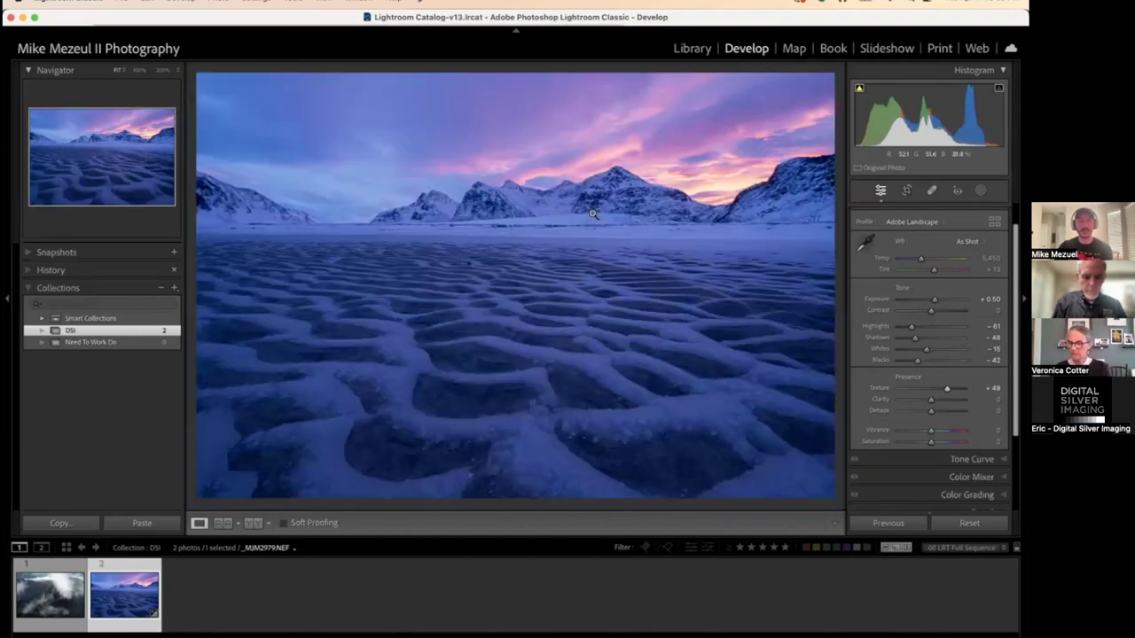
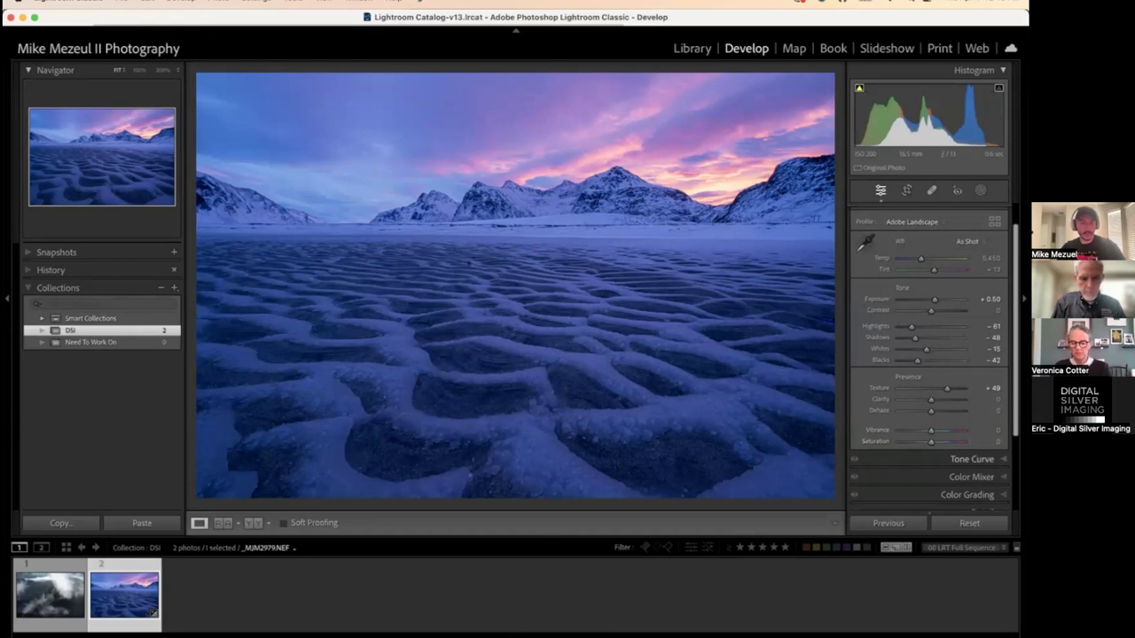
After previewing Vibrance at +100, settle on Vibrance +18 and Saturation +2, then compare with Before
{"action": "left_click_drag", "start_coordinate": [933, 429], "coordinate": [964, 430]}
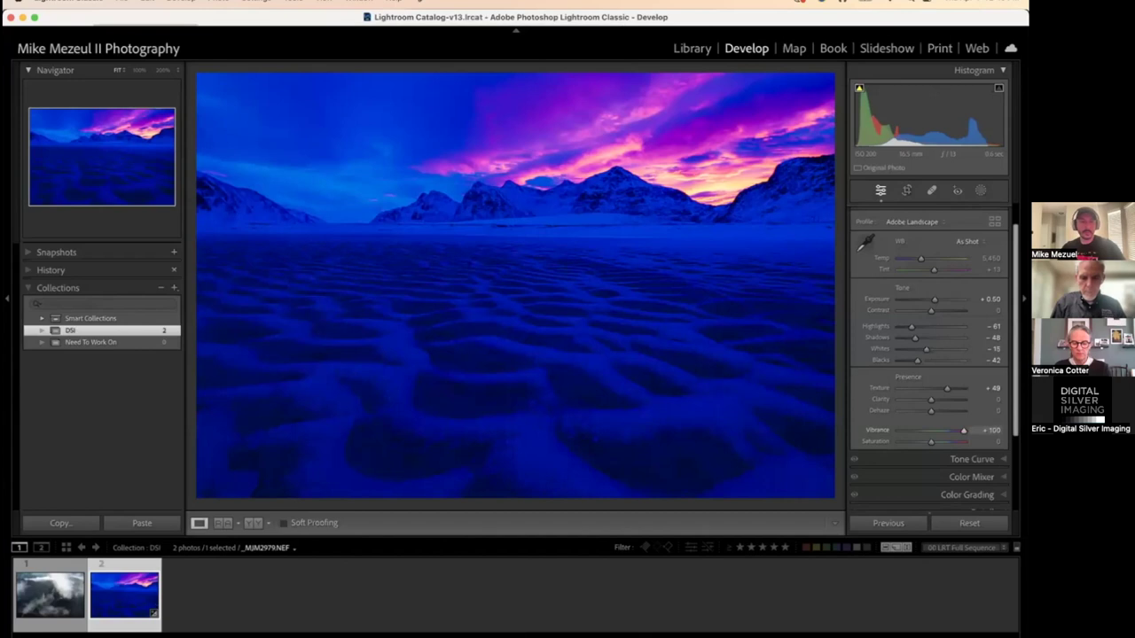
{"action": "double_click", "coordinate": [875, 432]}
{"action": "left_click_drag", "start_coordinate": [930, 432], "coordinate": [937, 430]}
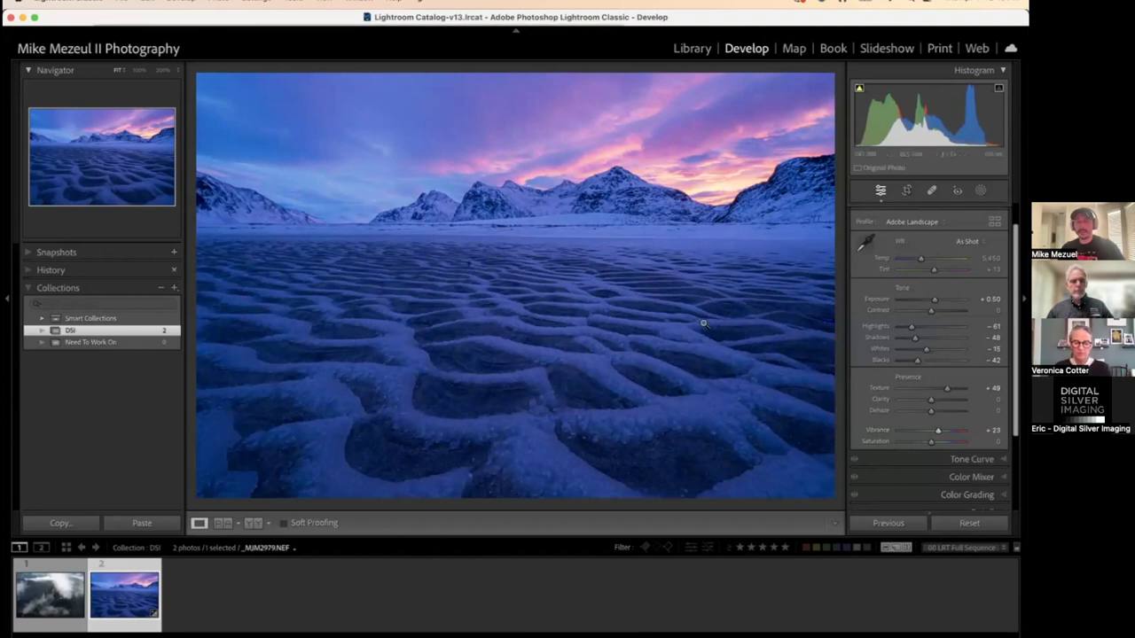
{"action": "mouse_move", "coordinate": [931, 444]}
{"action": "left_mouse_down"}
{"action": "mouse_move", "coordinate": [964, 441]}
{"action": "mouse_move", "coordinate": [931, 443]}
{"action": "left_mouse_up"}
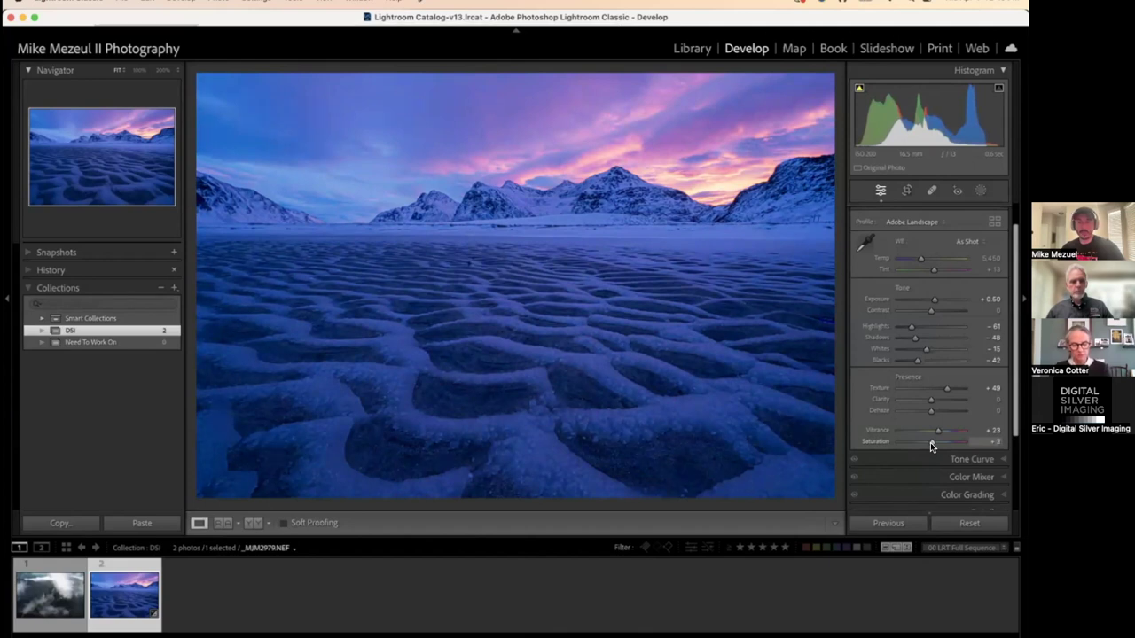
{"action": "key", "text": "super+z"}
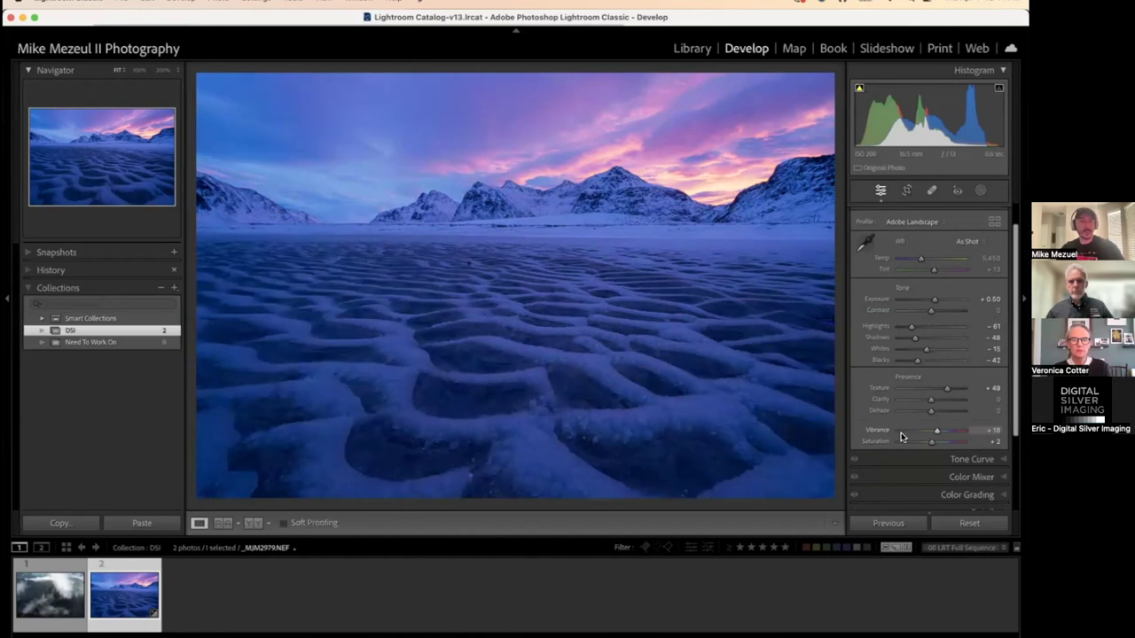
{"action": "key", "text": "backslash"}
{"action": "key", "text": "backslash"}
{"action": "key", "text": "backslash"}
{"action": "key", "text": "backslash"}
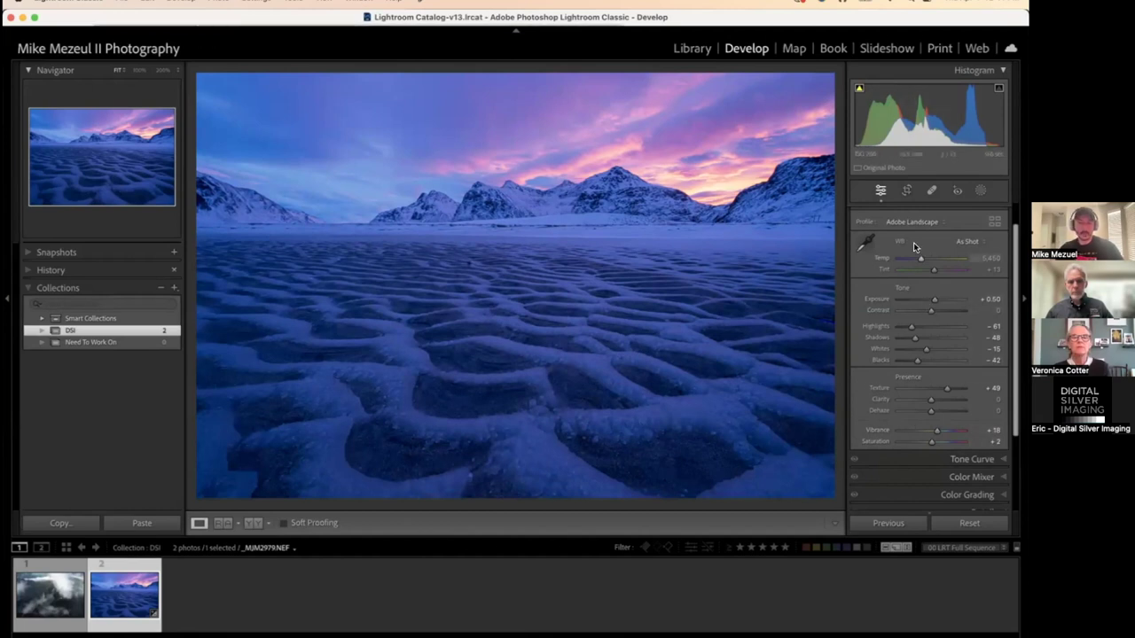
Warm the white balance to Temp 6,204 and nudge Tint to about +10
{"action": "scroll", "coordinate": [916, 256], "scroll_direction": "up", "scroll_amount": 1}
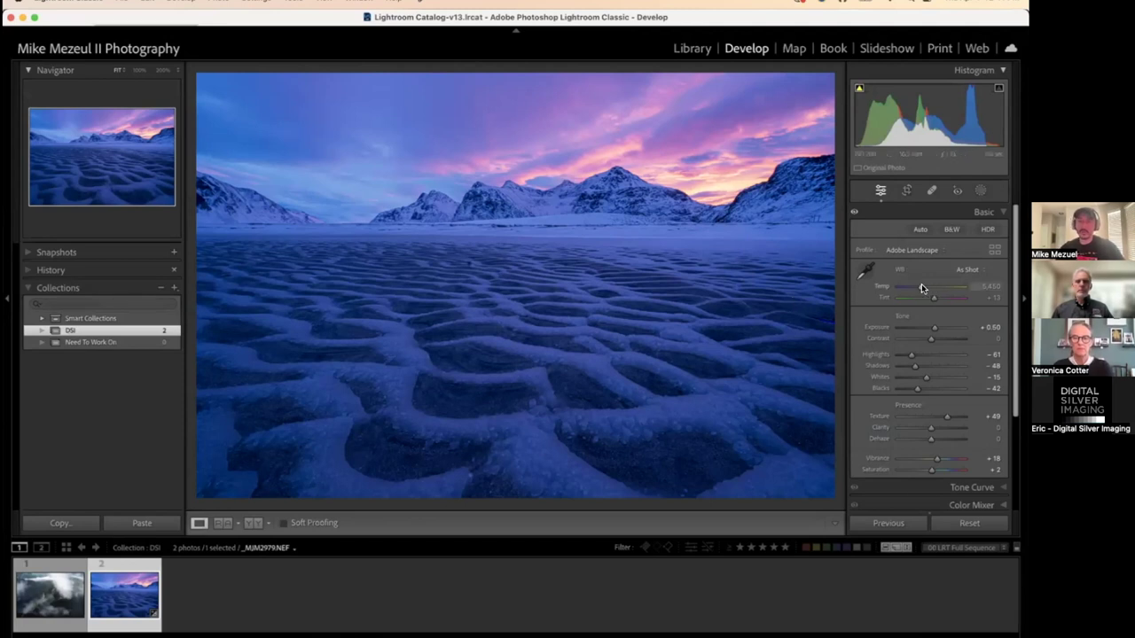
{"action": "left_click_drag", "start_coordinate": [918, 286], "coordinate": [926, 288]}
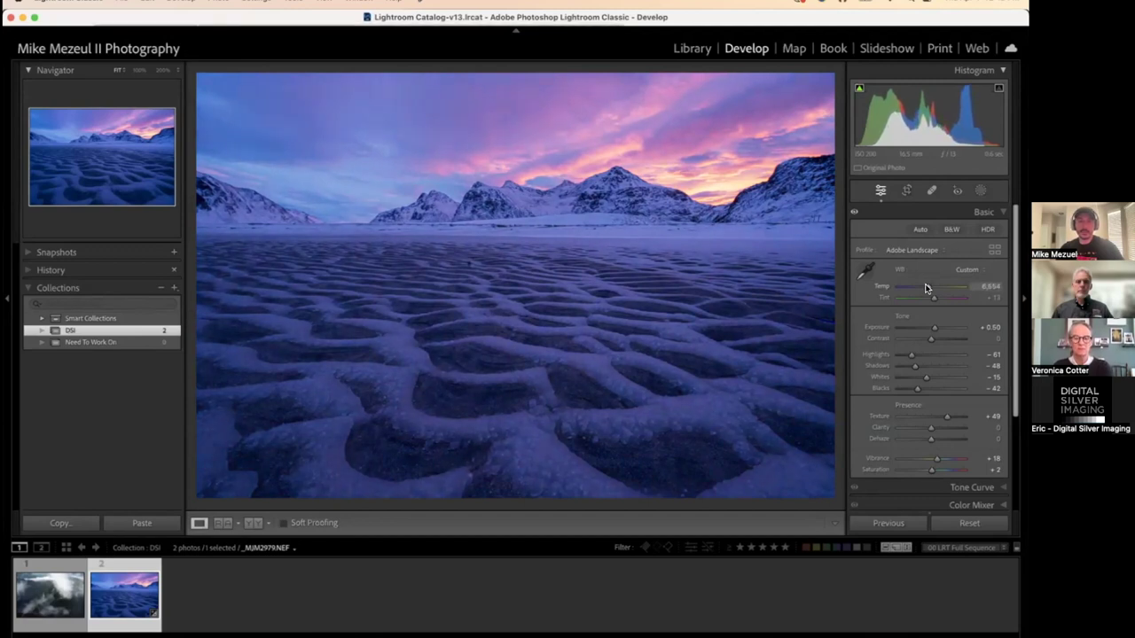
{"action": "left_click_drag", "start_coordinate": [925, 288], "coordinate": [922, 287]}
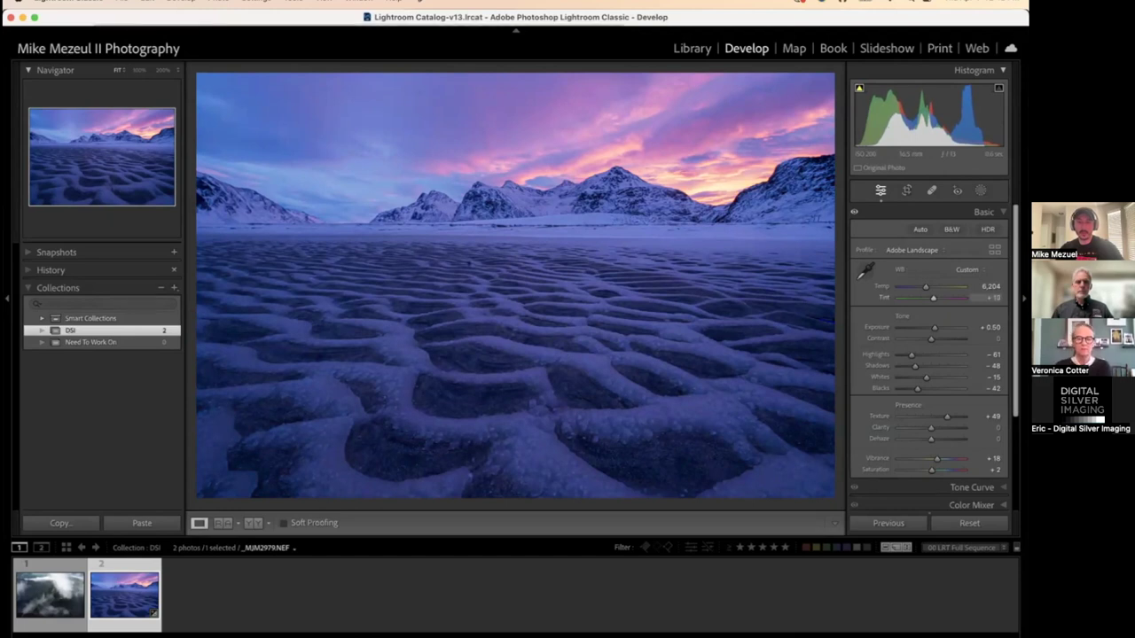
{"action": "left_click_drag", "start_coordinate": [932, 298], "coordinate": [933, 298]}
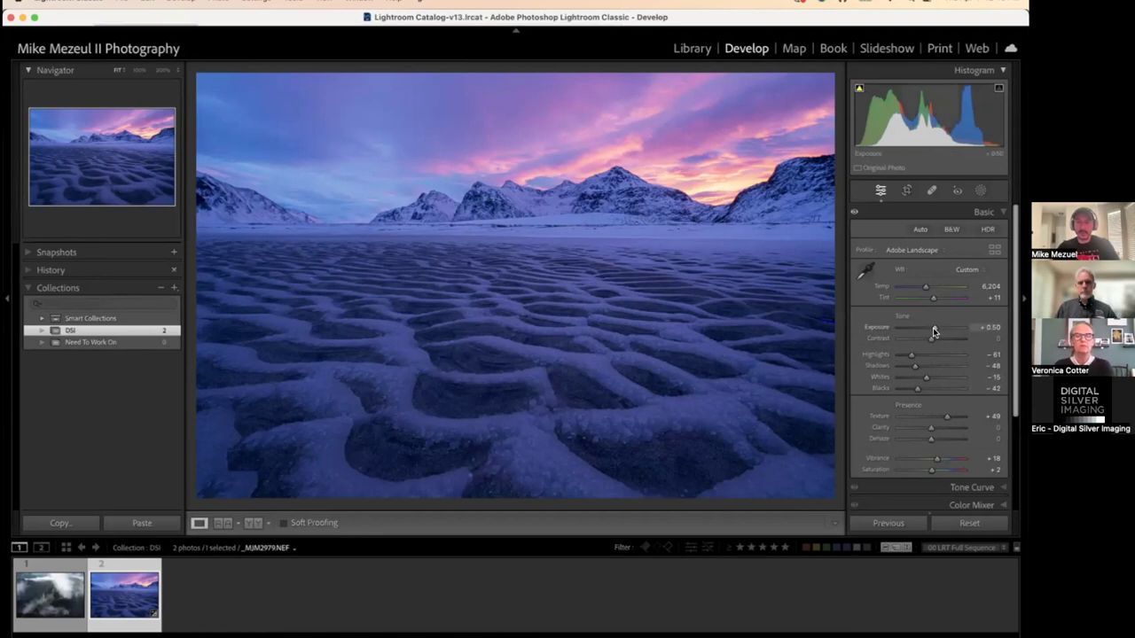
After trying a lower value and resetting, set Exposure to +0.25
{"action": "left_click_drag", "start_coordinate": [933, 329], "coordinate": [932, 331]}
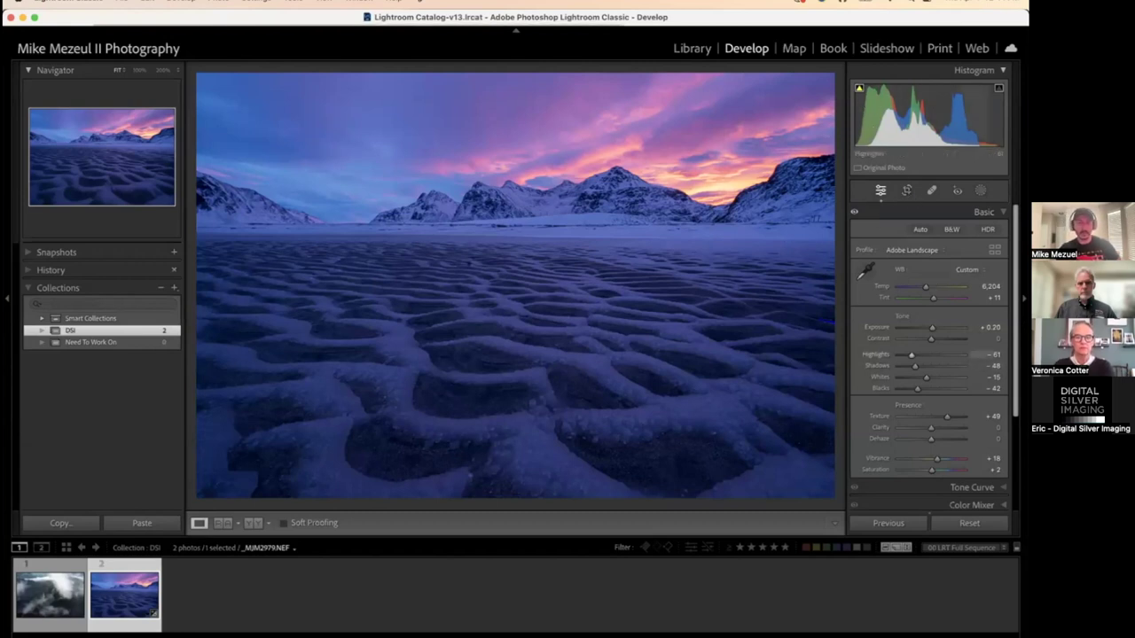
{"action": "double_click", "coordinate": [929, 328]}
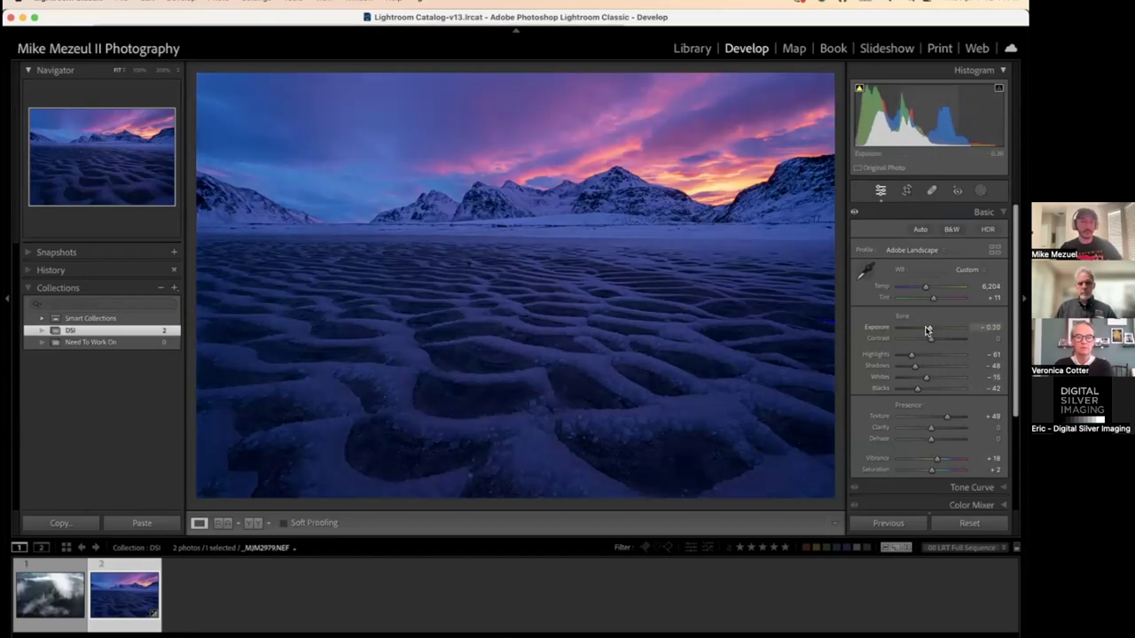
{"action": "left_click_drag", "start_coordinate": [927, 328], "coordinate": [931, 334]}
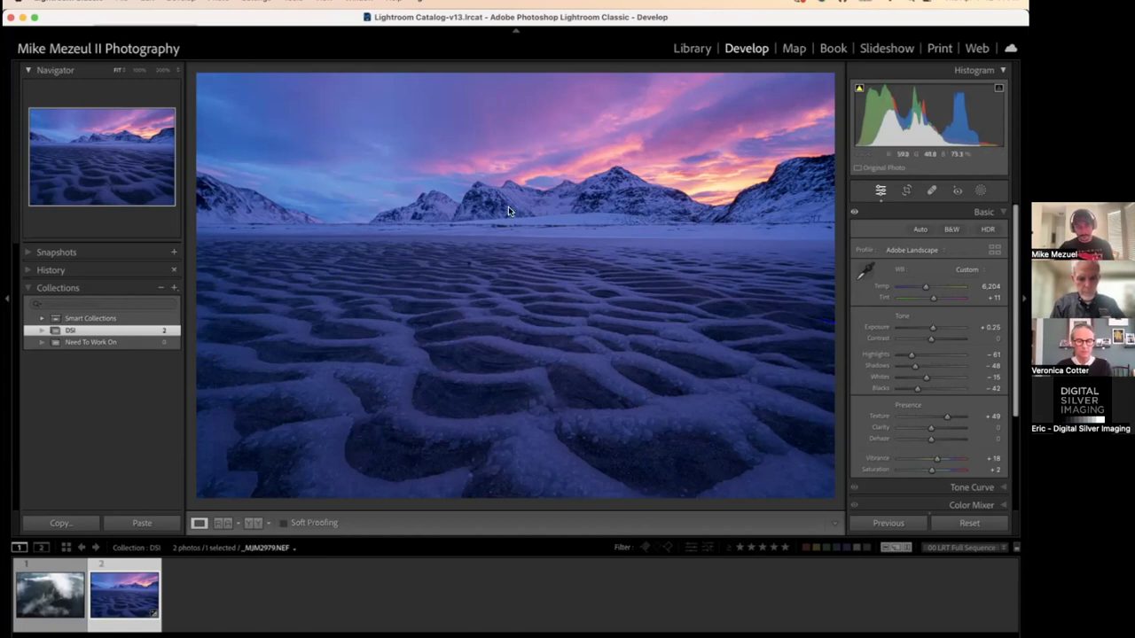
Zoom to 100% on the rippled ice to reveal the dark speck near the centre
{"action": "left_click", "coordinate": [467, 262]}
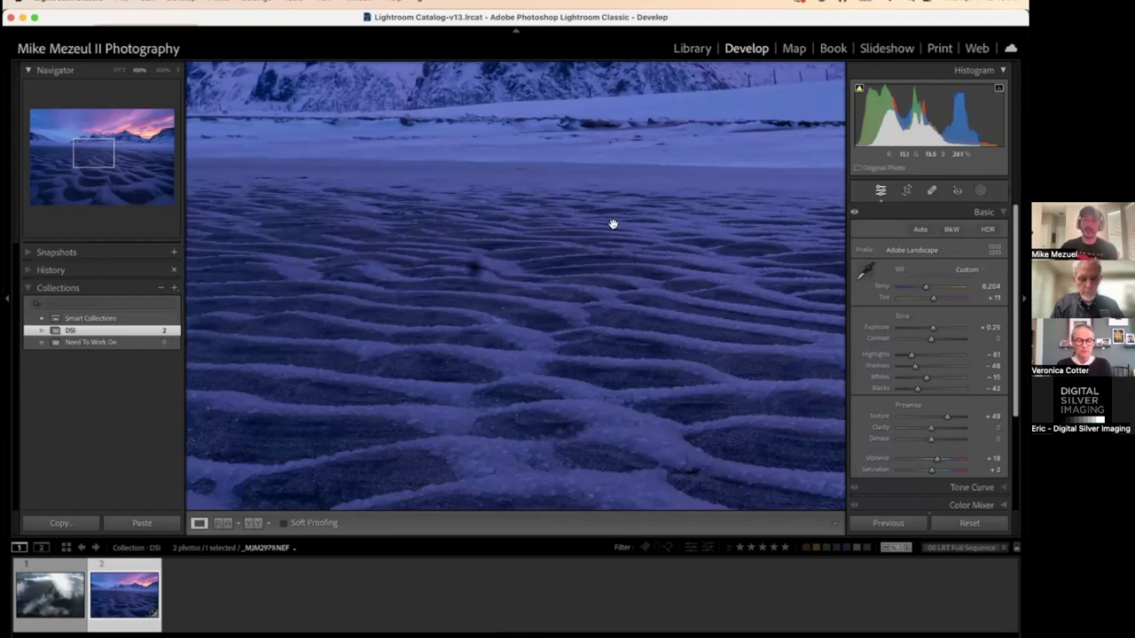
With Spot Removal in Heal mode and brush Size 31, heal the dark speck on the ice
{"action": "left_click", "coordinate": [933, 192]}
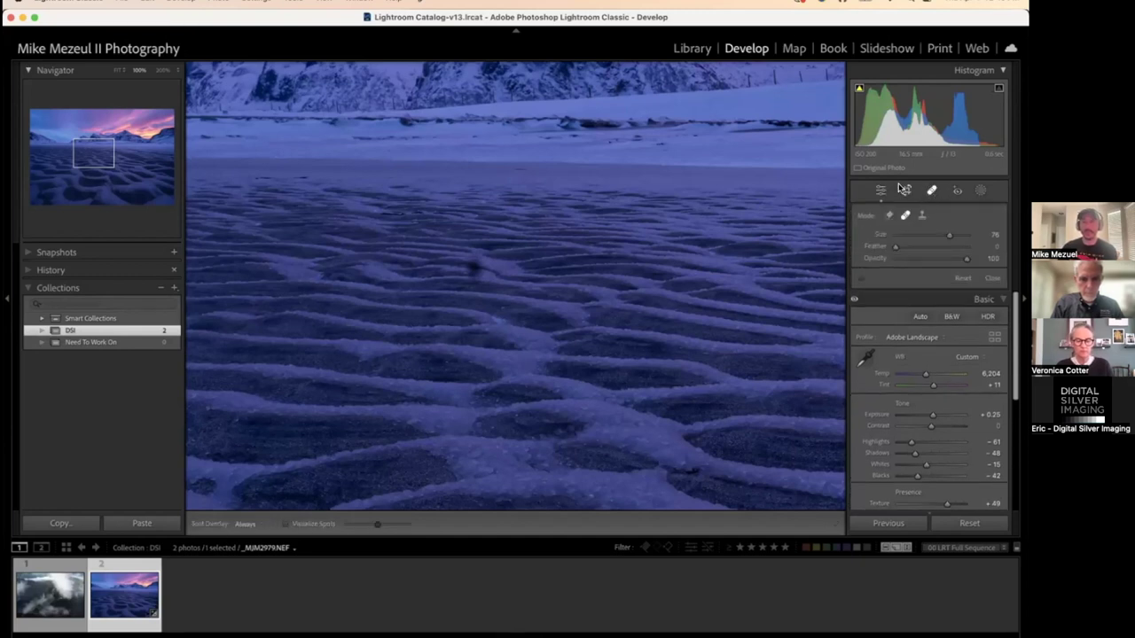
{"action": "scroll", "coordinate": [493, 253], "scroll_direction": "down", "scroll_amount": 4}
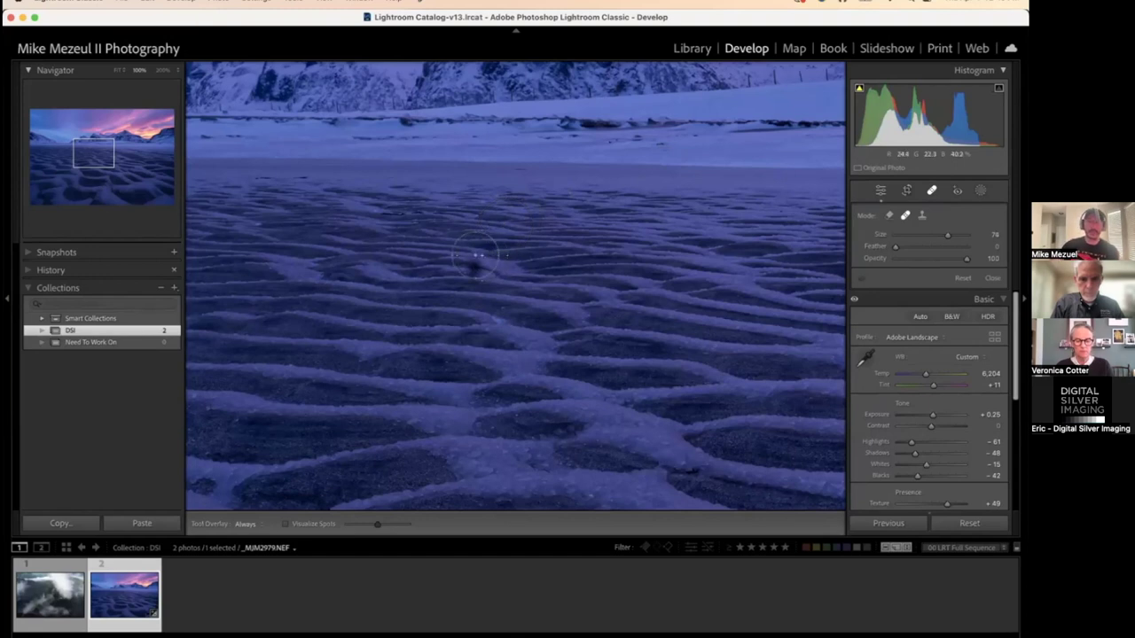
{"action": "scroll", "coordinate": [484, 266], "scroll_direction": "up", "scroll_amount": 2}
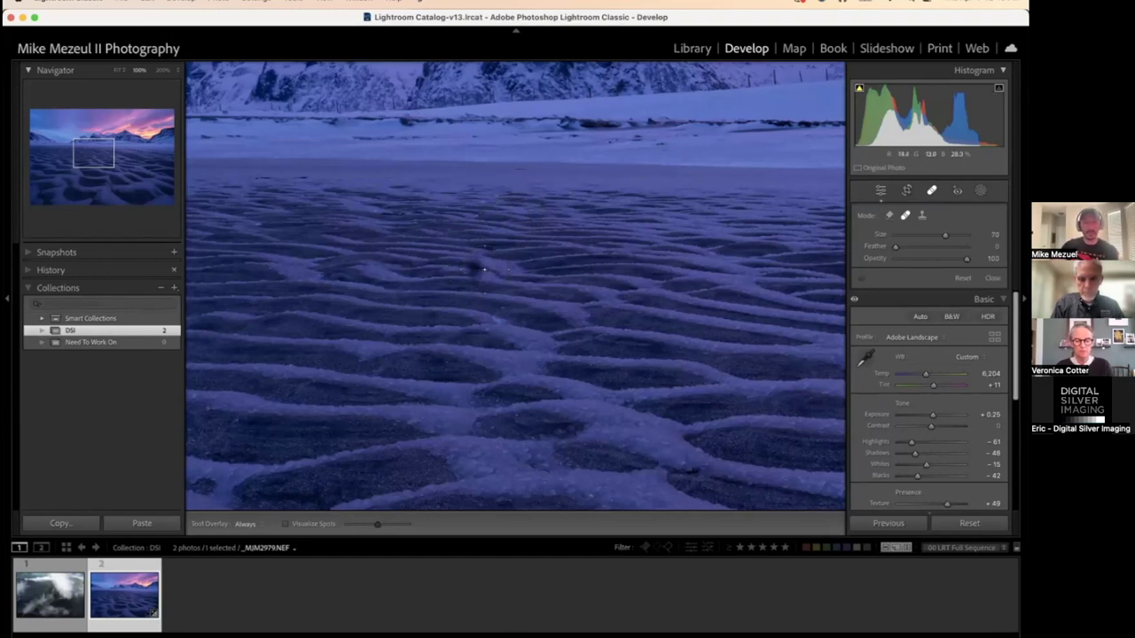
{"action": "scroll", "coordinate": [484, 267], "scroll_direction": "down", "scroll_amount": 3}
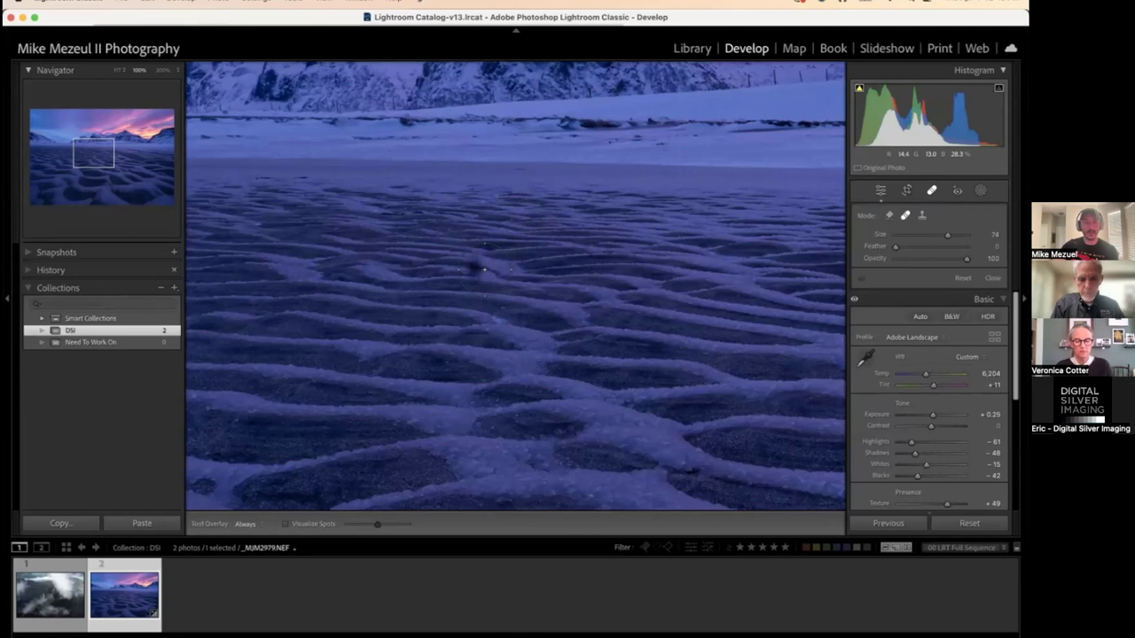
{"action": "scroll", "coordinate": [480, 266], "scroll_direction": "down", "scroll_amount": 6}
{"action": "scroll", "coordinate": [483, 266], "scroll_direction": "up", "scroll_amount": 1}
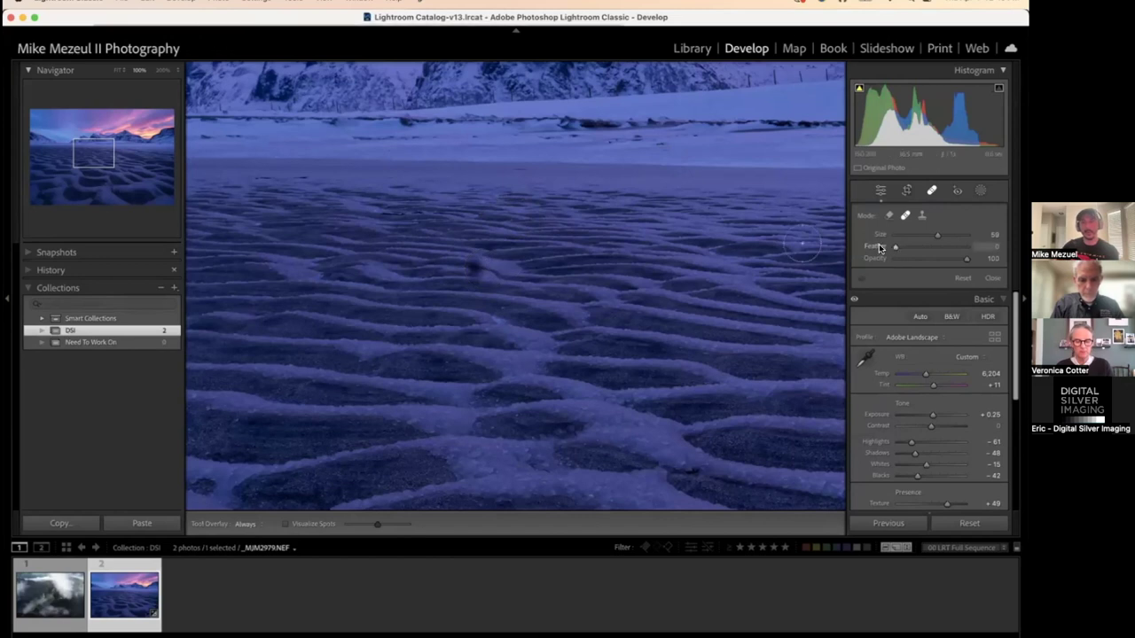
{"action": "mouse_move", "coordinate": [895, 248]}
{"action": "left_mouse_down"}
{"action": "mouse_move", "coordinate": [913, 249]}
{"action": "mouse_move", "coordinate": [882, 250]}
{"action": "mouse_move", "coordinate": [895, 249]}
{"action": "left_mouse_up"}
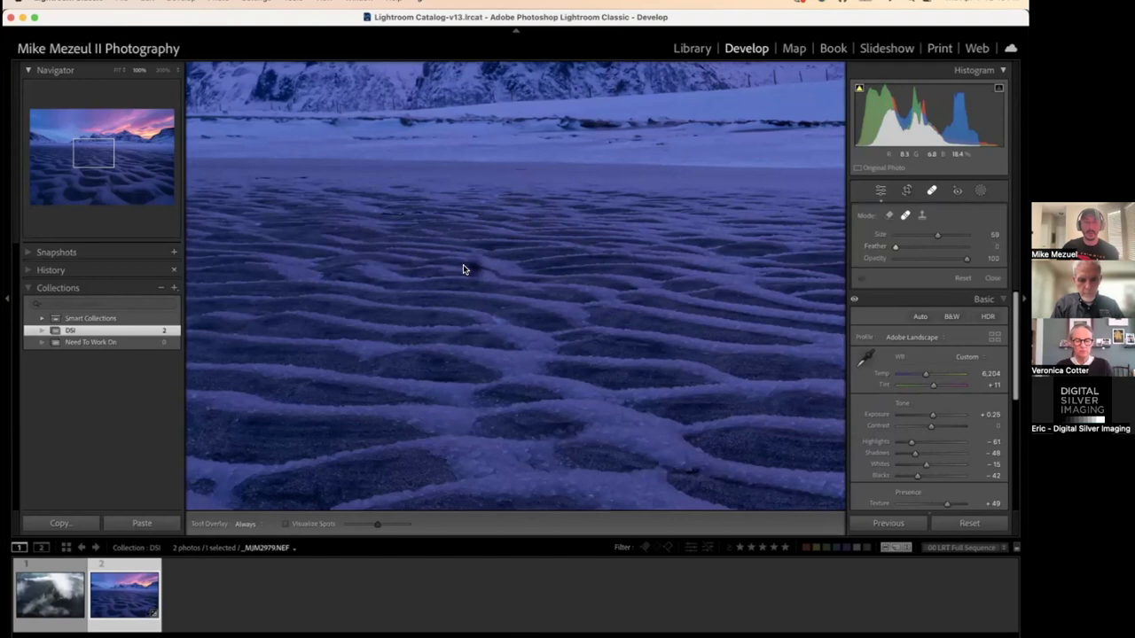
{"action": "scroll", "coordinate": [477, 266], "scroll_direction": "down", "scroll_amount": 2}
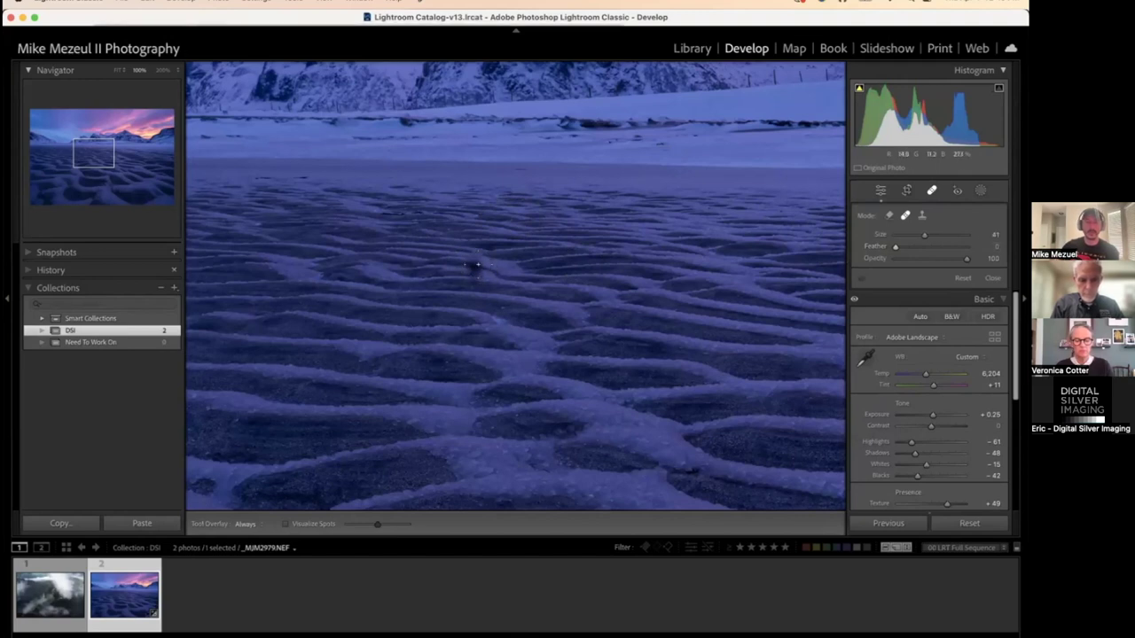
{"action": "left_click", "coordinate": [479, 267]}
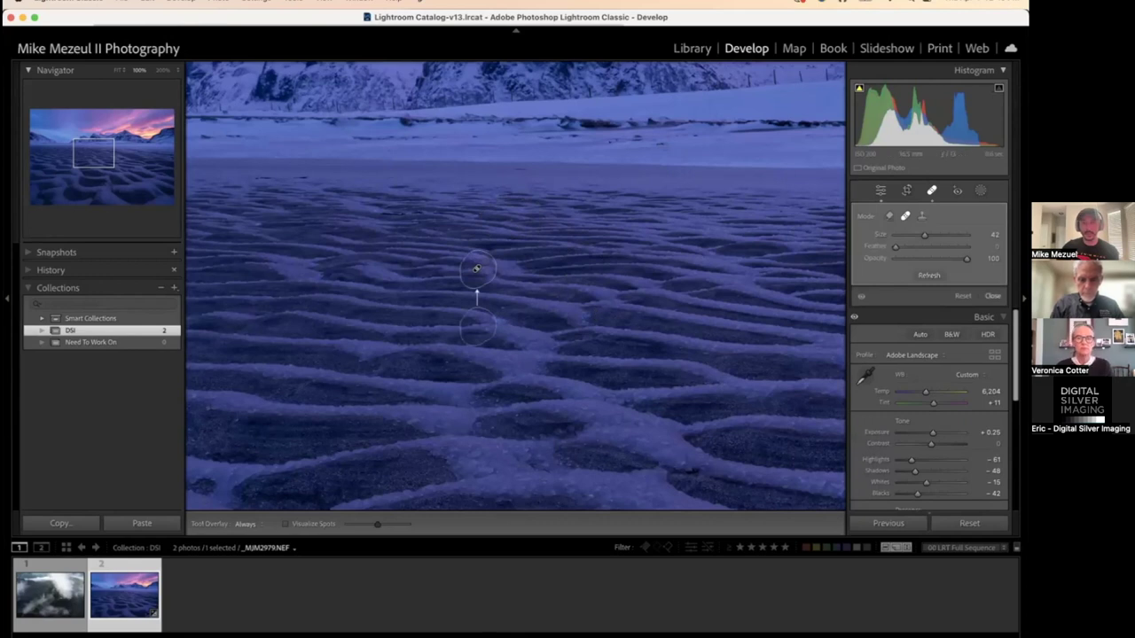
{"action": "key", "text": "q"}
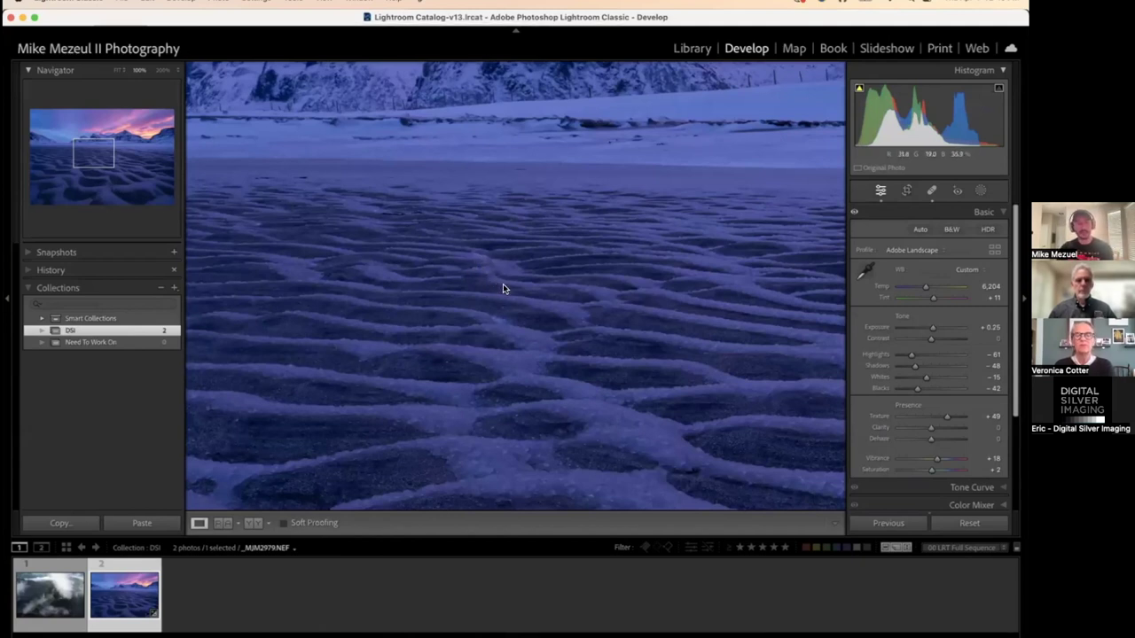
Undo that heal and redo the spot, moving its source onto a clean patch of snow
{"action": "key", "text": "super+z"}
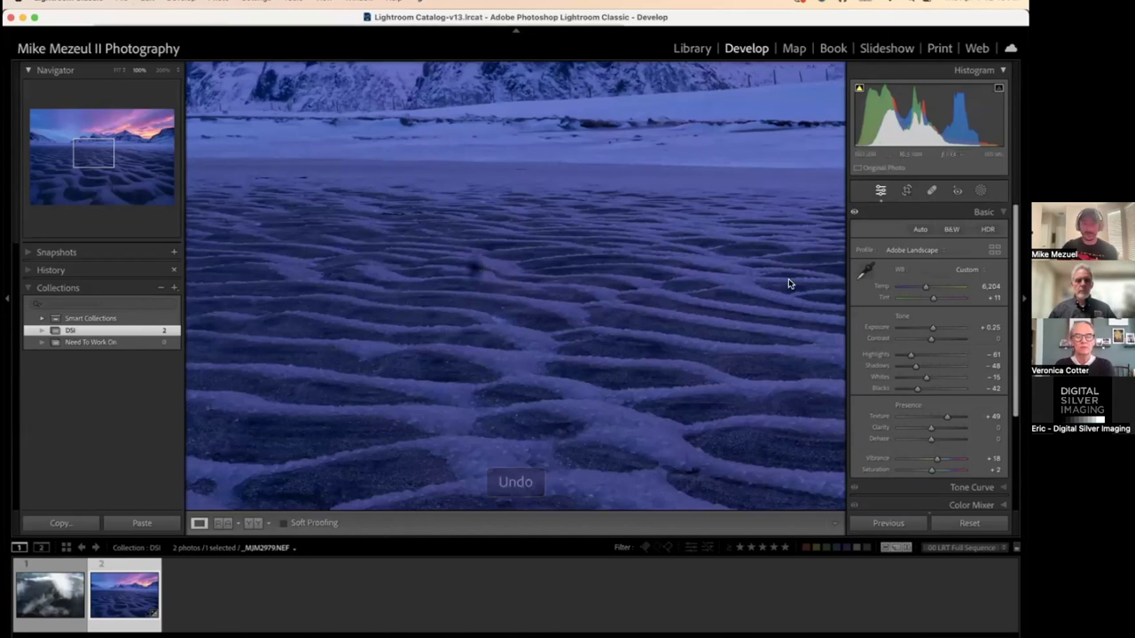
{"action": "left_click", "coordinate": [926, 191]}
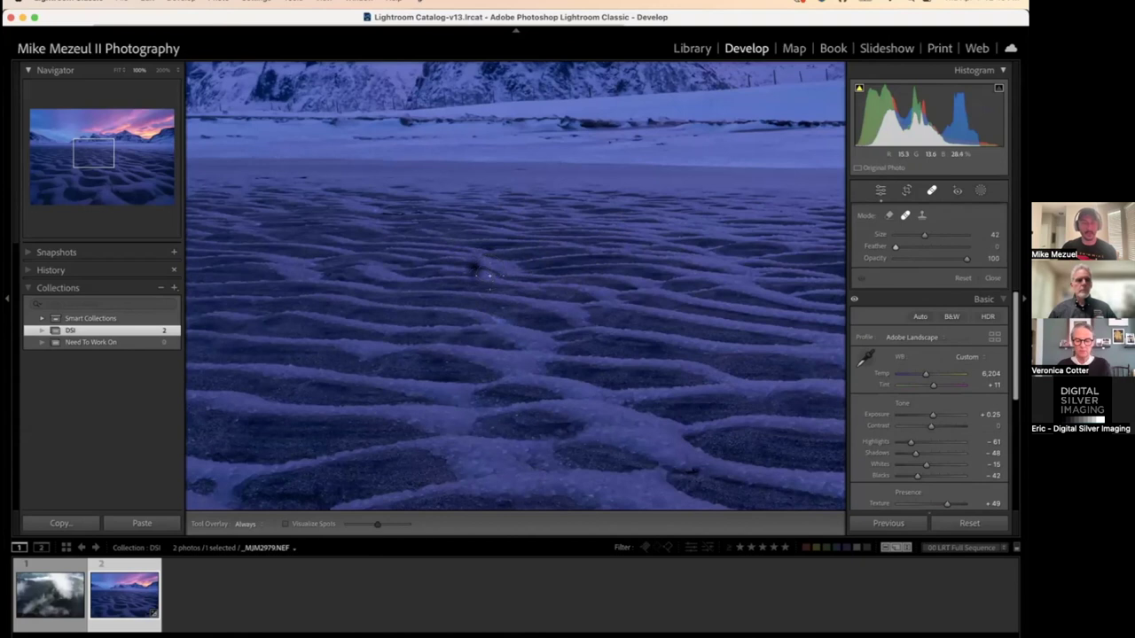
{"action": "scroll", "coordinate": [470, 262], "scroll_direction": "down", "scroll_amount": 2}
{"action": "scroll", "coordinate": [465, 261], "scroll_direction": "down", "scroll_amount": 3}
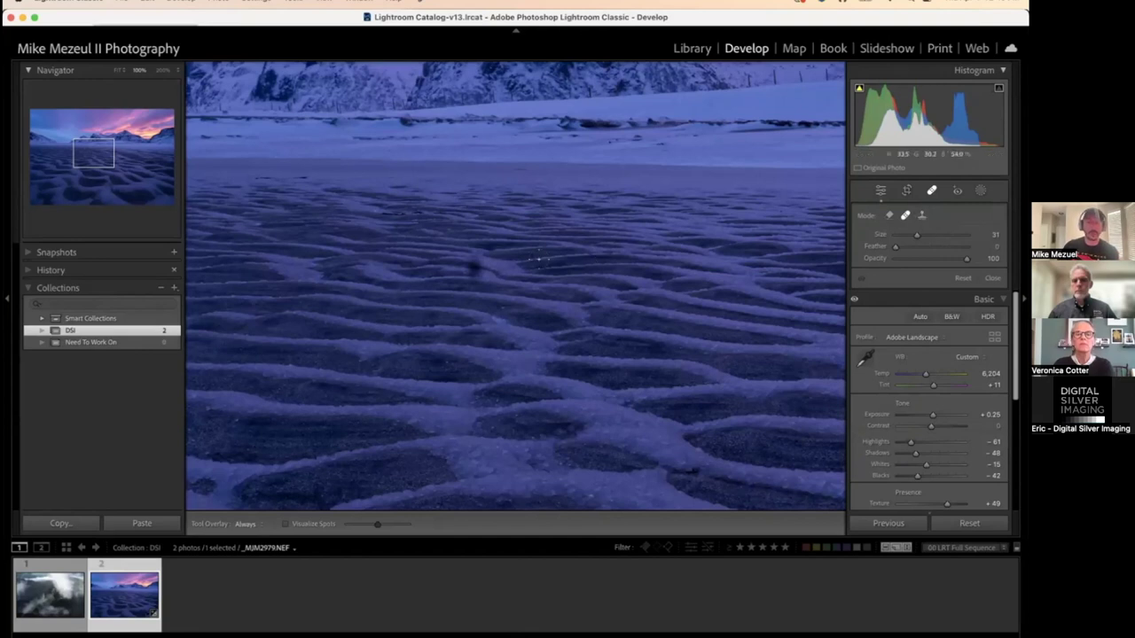
{"action": "left_click", "coordinate": [472, 264]}
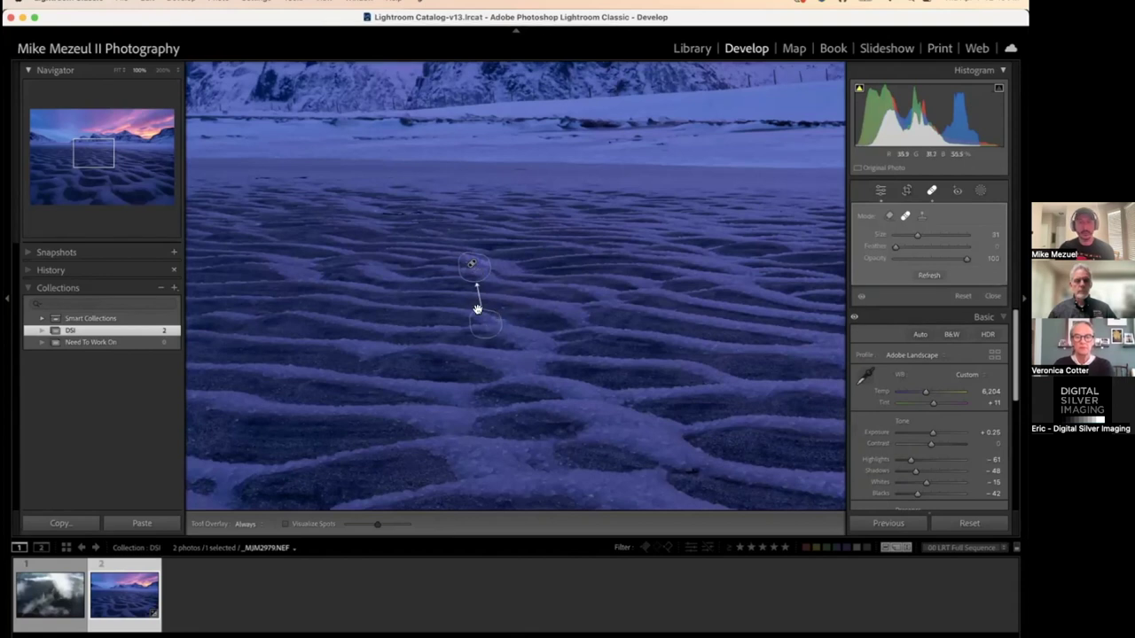
{"action": "mouse_move", "coordinate": [482, 322]}
{"action": "left_mouse_down"}
{"action": "mouse_move", "coordinate": [494, 332]}
{"action": "mouse_move", "coordinate": [479, 324]}
{"action": "mouse_move", "coordinate": [502, 315]}
{"action": "mouse_move", "coordinate": [523, 277]}
{"action": "mouse_move", "coordinate": [487, 241]}
{"action": "mouse_move", "coordinate": [517, 271]}
{"action": "left_mouse_up"}
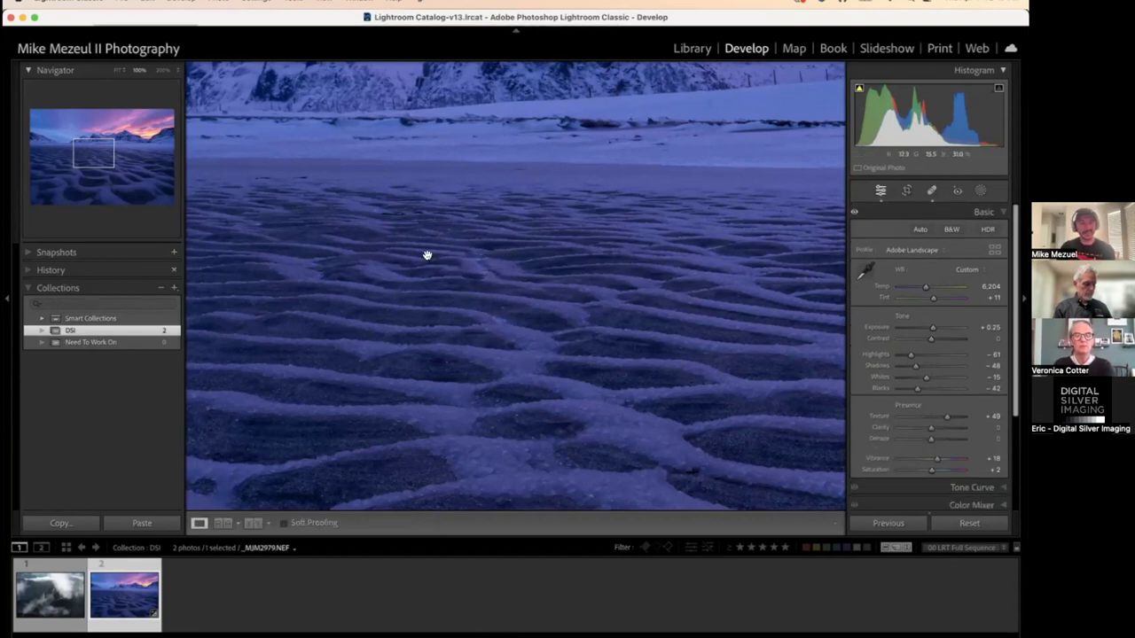
Undo the spot removal twice to restore the blemish and return to Fit view
{"action": "key", "text": "super+z"}
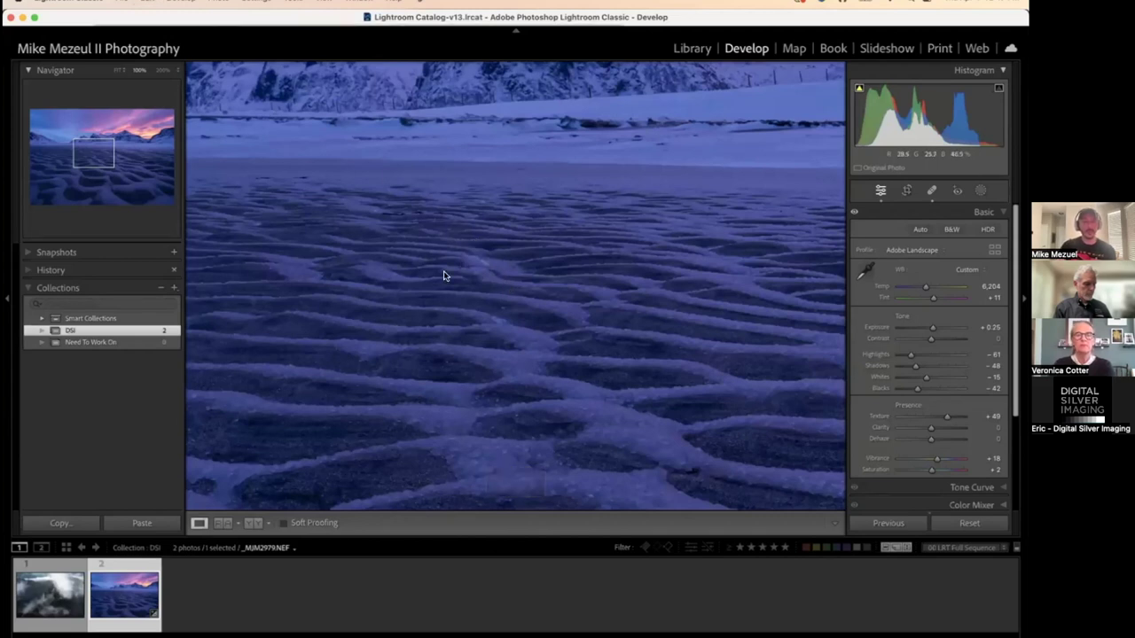
{"action": "key", "text": "super+z"}
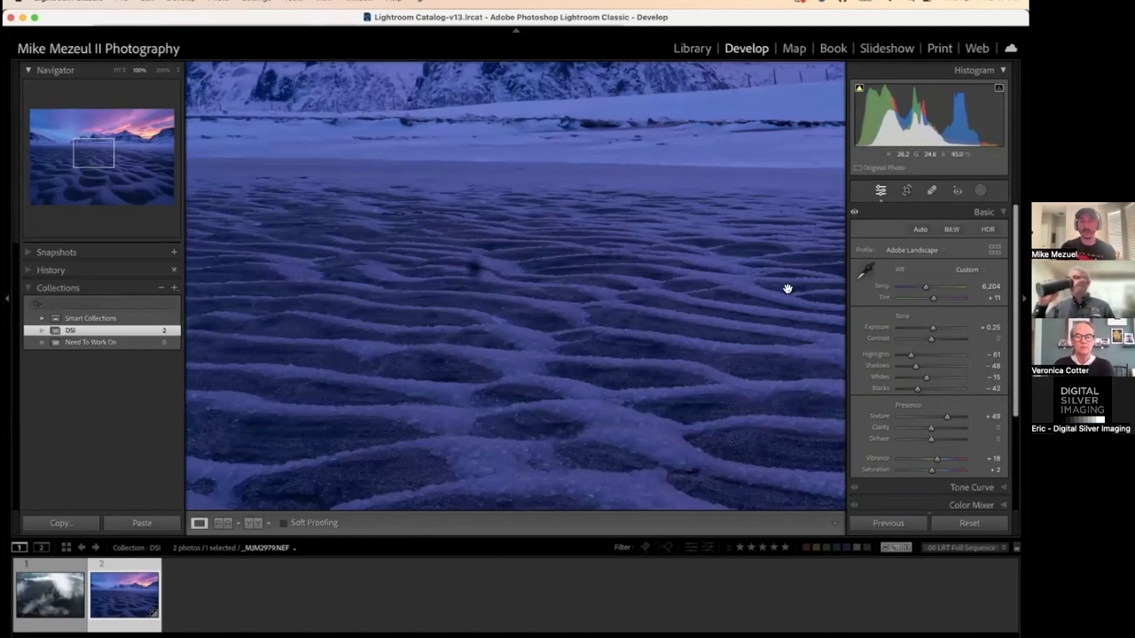
{"action": "left_click", "coordinate": [620, 273]}
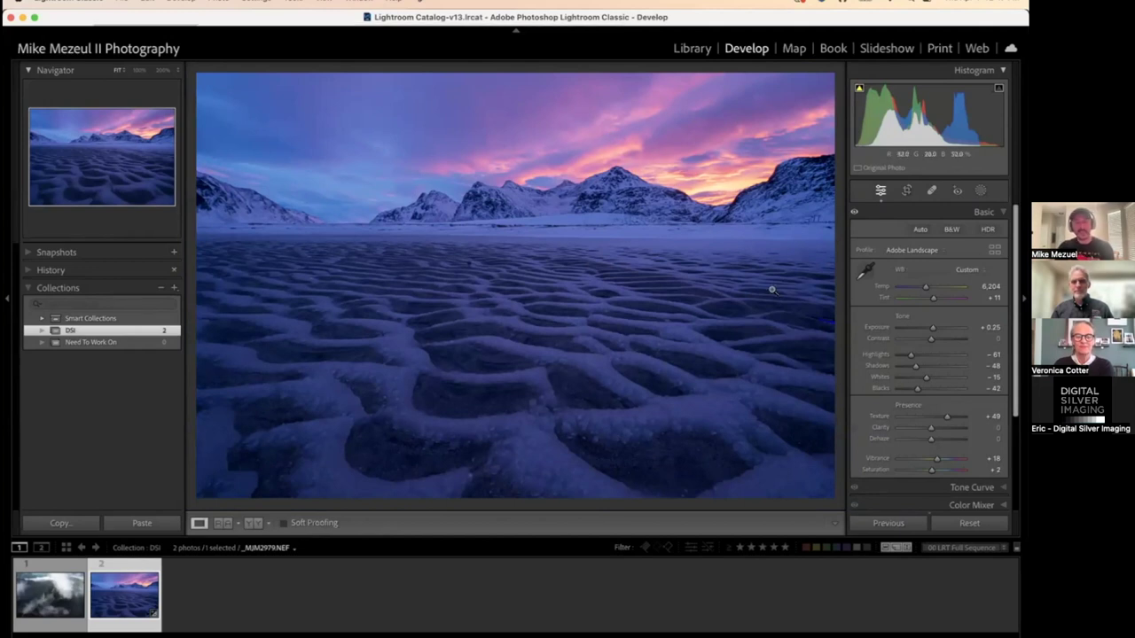
{"action": "scroll", "coordinate": [938, 274], "scroll_direction": "down", "scroll_amount": 5}
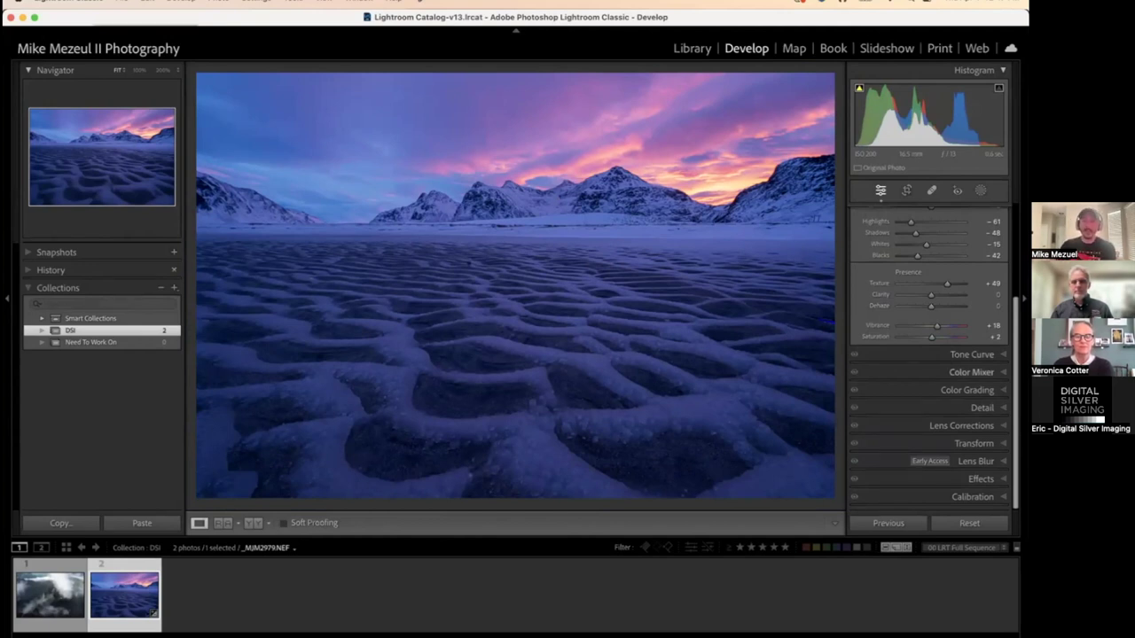
Expand the Detail panel, showing Sharpening Amount 40, Radius 1.0, Detail 25, Masking 0
{"action": "left_click", "coordinate": [982, 408]}
{"action": "scroll", "coordinate": [929, 355], "scroll_direction": "up", "scroll_amount": 5}
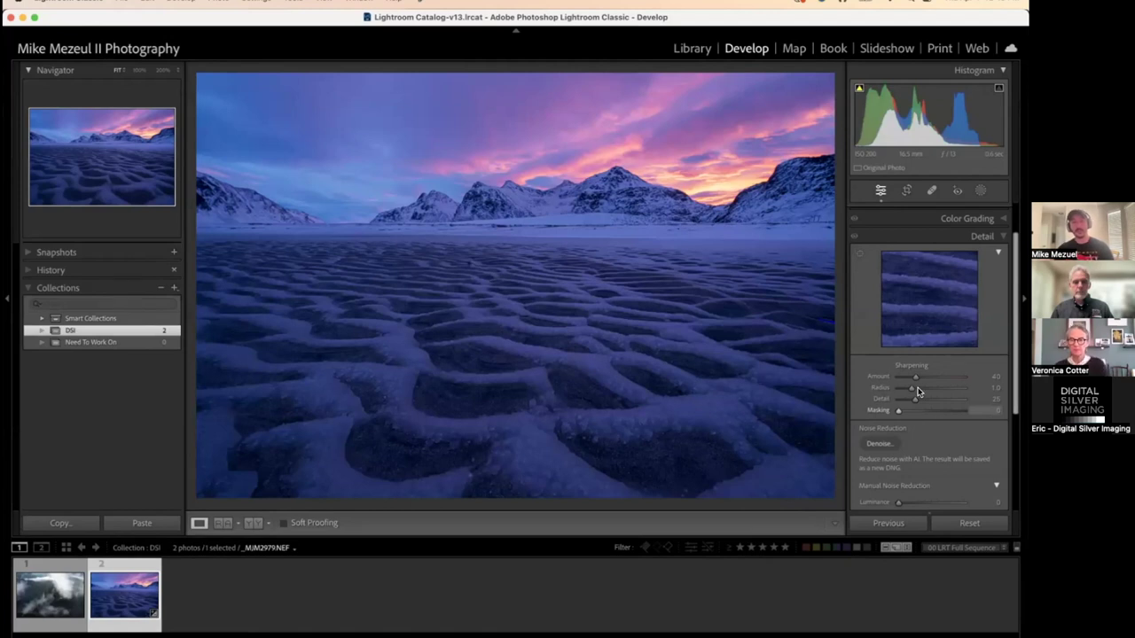
Try Sharpening Amount 94, return it to 40, and preview the Masking mask with Alt
{"action": "left_click_drag", "start_coordinate": [917, 376], "coordinate": [940, 377]}
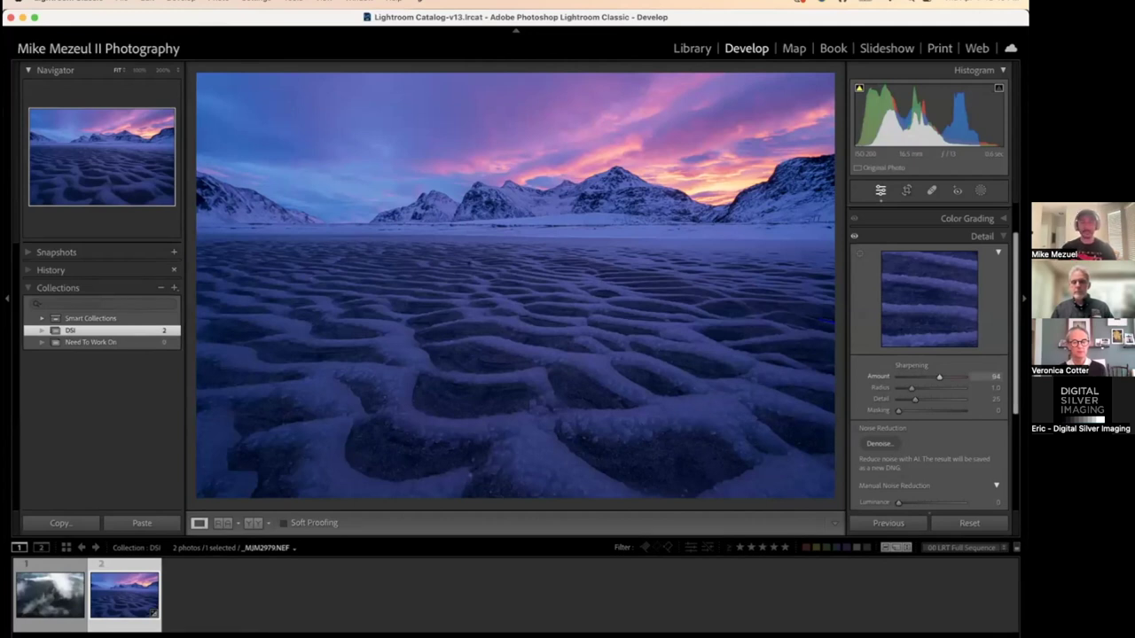
{"action": "left_click_drag", "start_coordinate": [939, 376], "coordinate": [915, 376]}
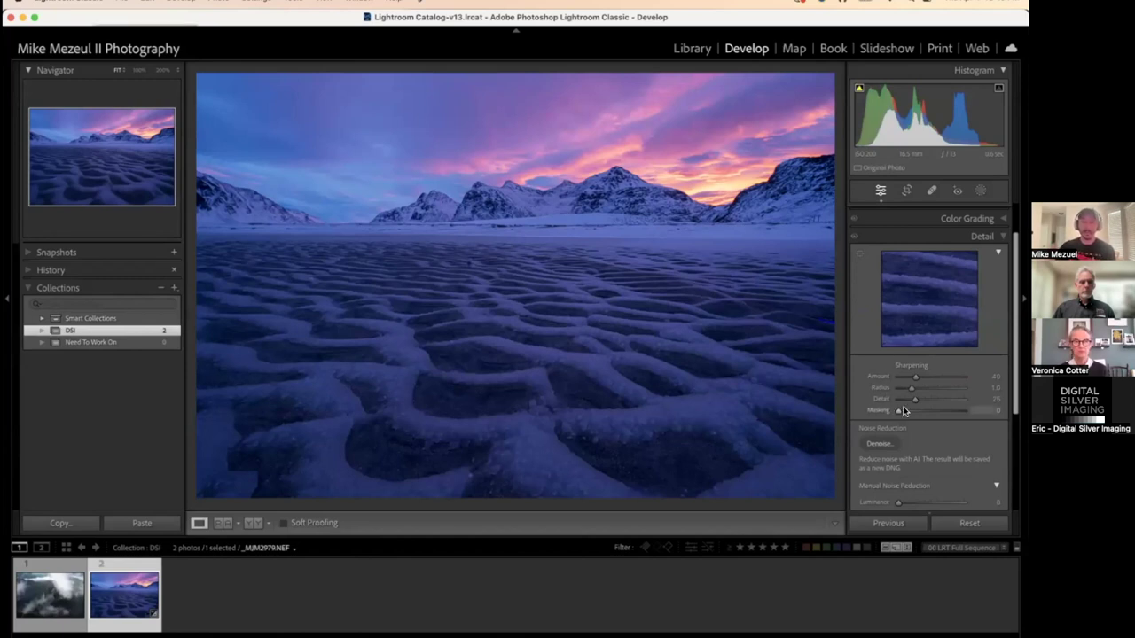
{"action": "key", "text": "alt"}
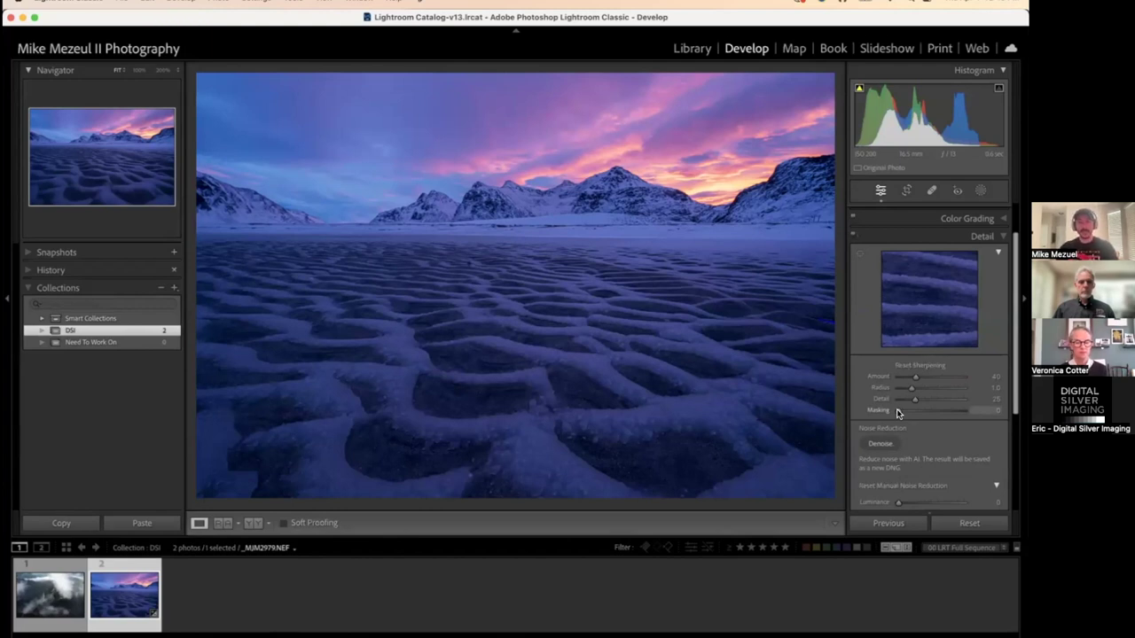
{"action": "left_click", "coordinate": [896, 409], "text": "alt"}
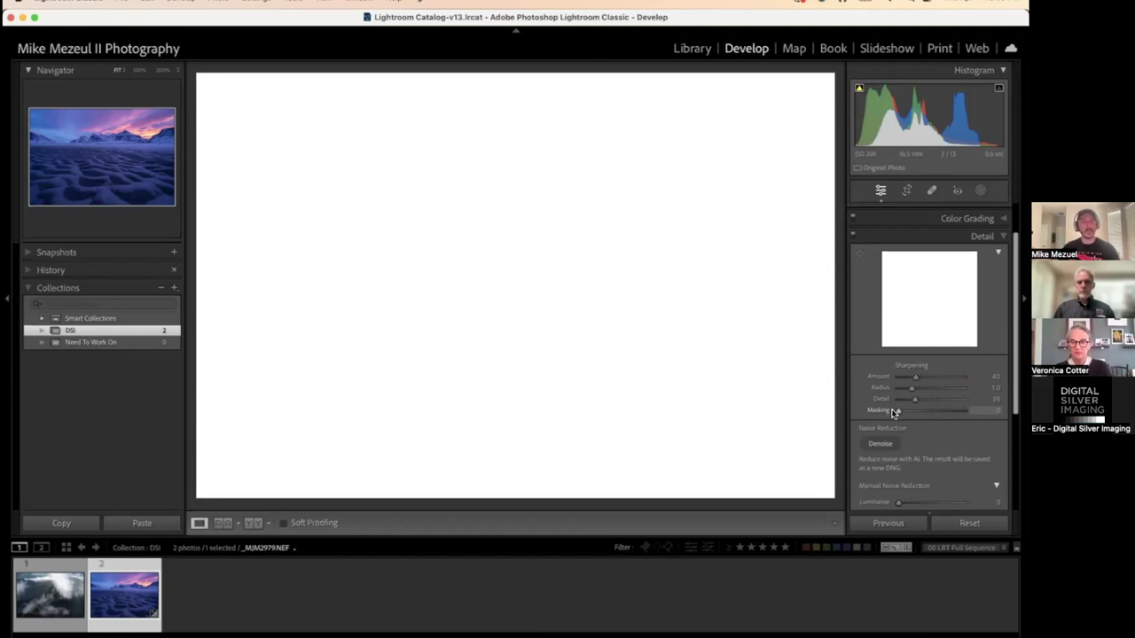
Raise sharpening Masking to about 80 with the mask preview, then fine-tune it up to 87
{"action": "left_click_drag", "start_coordinate": [894, 412], "coordinate": [950, 412]}
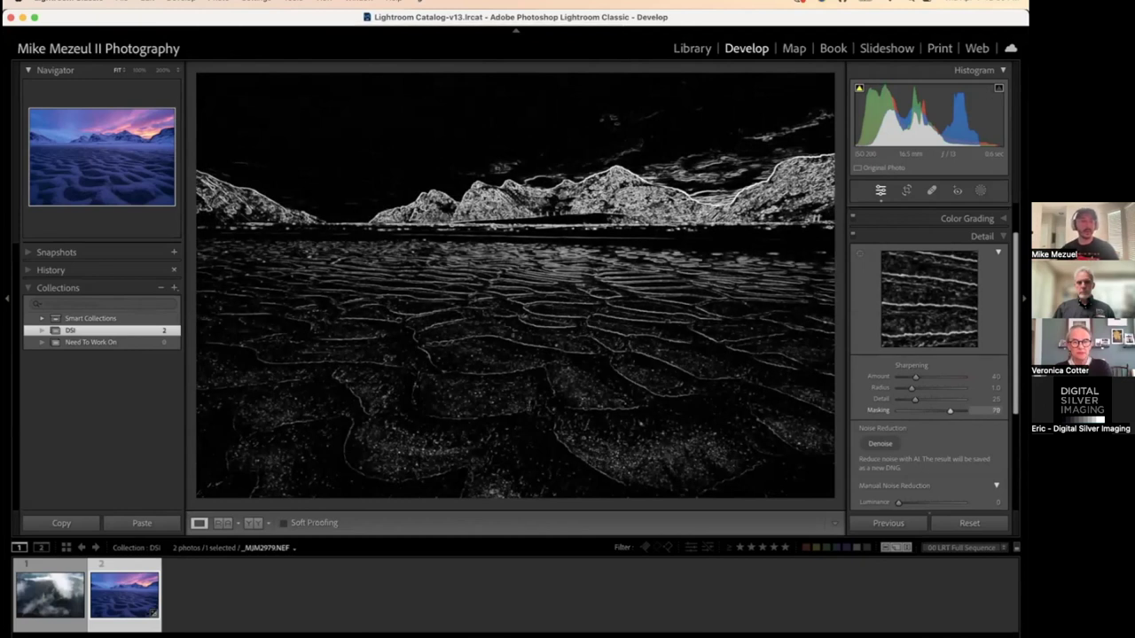
{"action": "left_click_drag", "start_coordinate": [950, 411], "coordinate": [950, 412]}
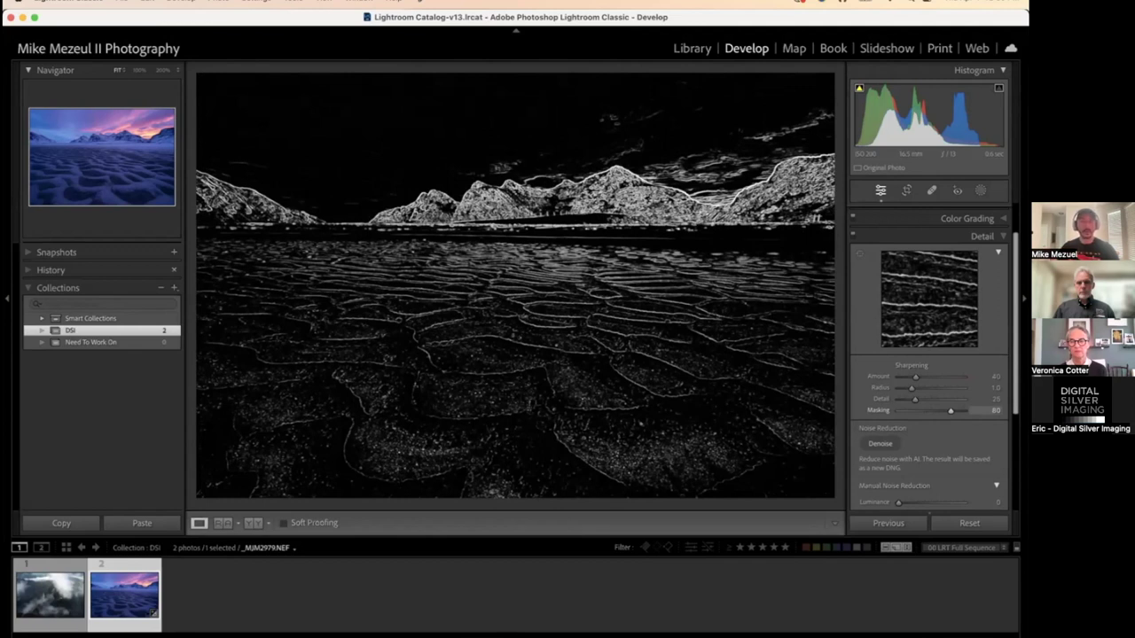
{"action": "key", "text": "Down"}
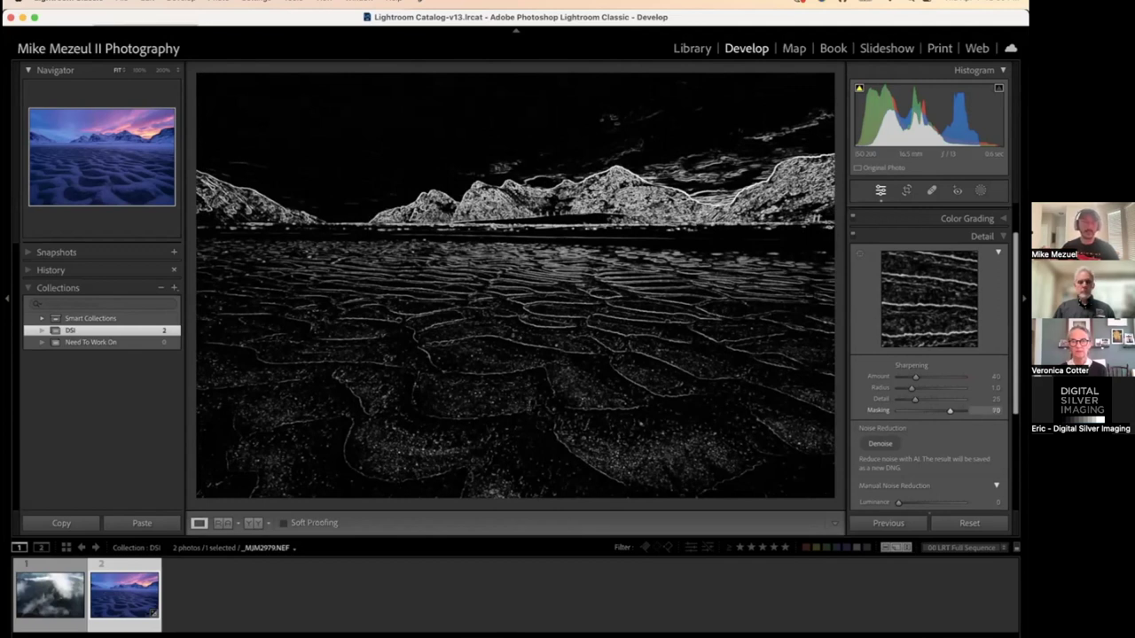
{"action": "key", "text": "Up"}
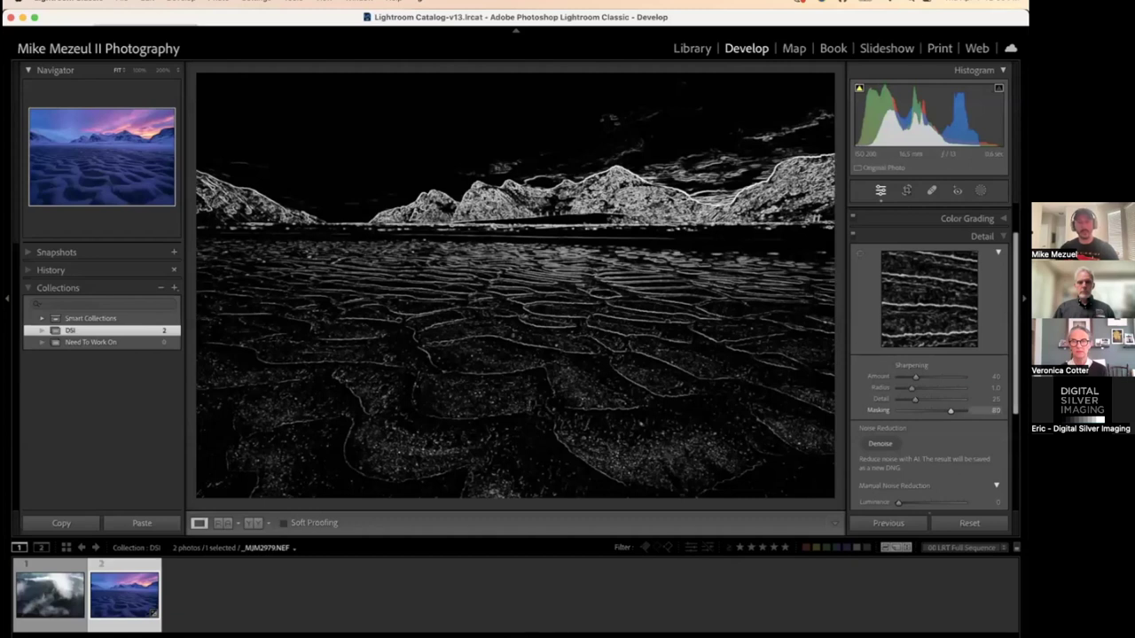
{"action": "key", "text": "Up"}
{"action": "key", "text": "Up"}
{"action": "key", "text": "Up"}
{"action": "key", "text": "Up"}
{"action": "key", "text": "Up"}
{"action": "key", "text": "Up"}
{"action": "key", "text": "Up"}
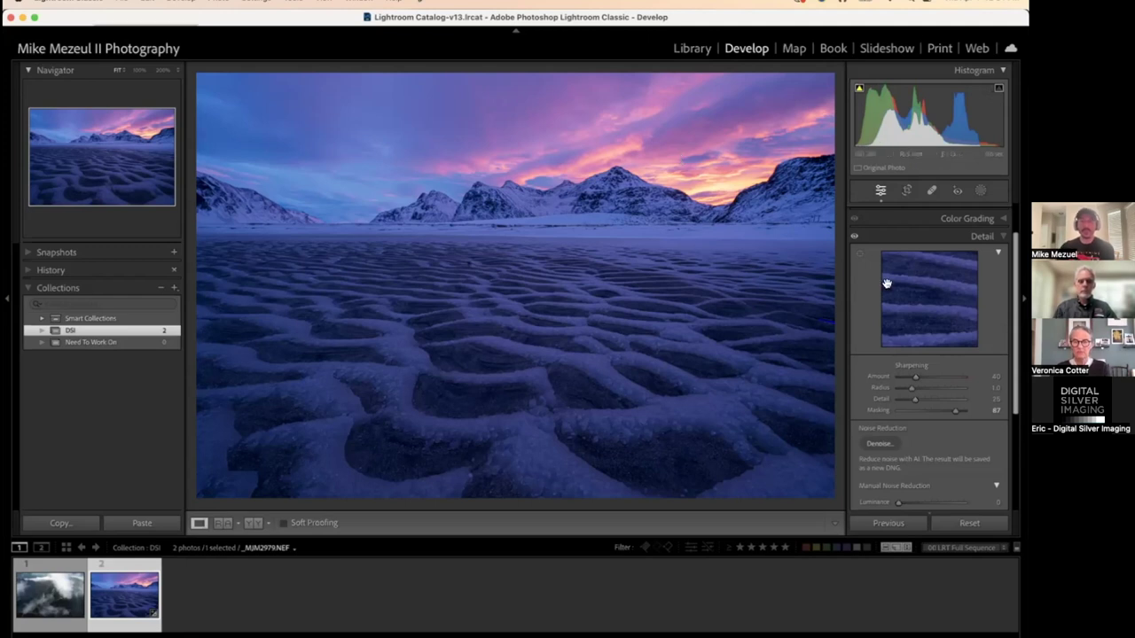
Expand Lens Corrections, with profile corrections on using the Nikon NIKKOR Z 14-24mm f/2.8 S profile
{"action": "scroll", "coordinate": [892, 299], "scroll_direction": "up", "scroll_amount": 1}
{"action": "scroll", "coordinate": [892, 299], "scroll_direction": "down", "scroll_amount": 5}
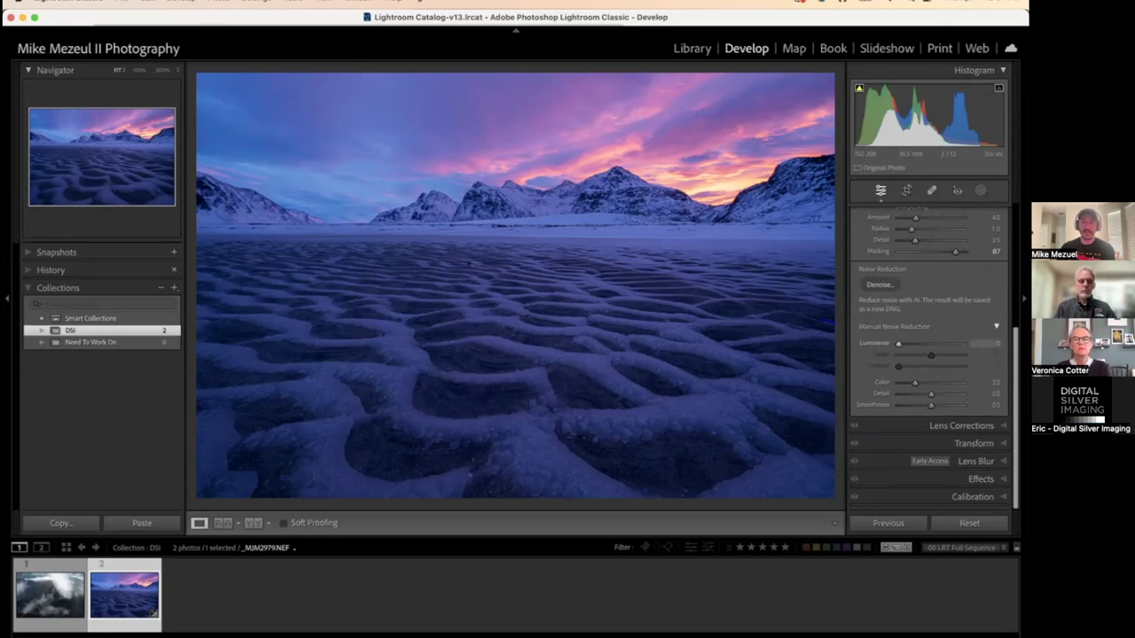
{"action": "left_click", "coordinate": [962, 423]}
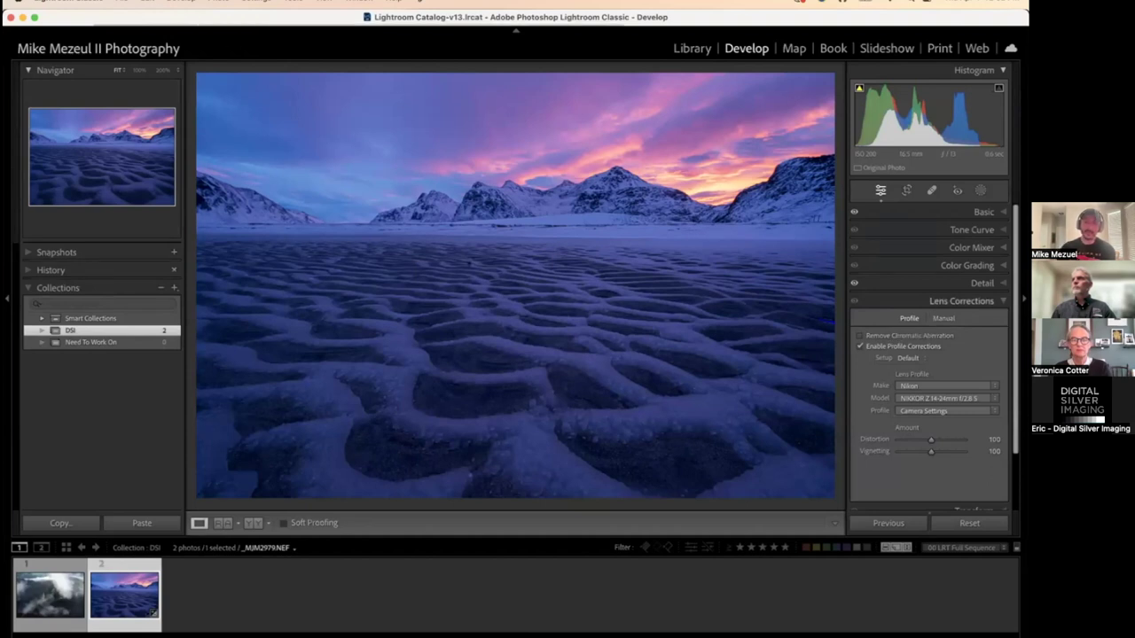
Turn on Remove Chromatic Aberration in Lens Corrections, keeping the Nikon profile corrections
{"action": "left_click", "coordinate": [858, 338]}
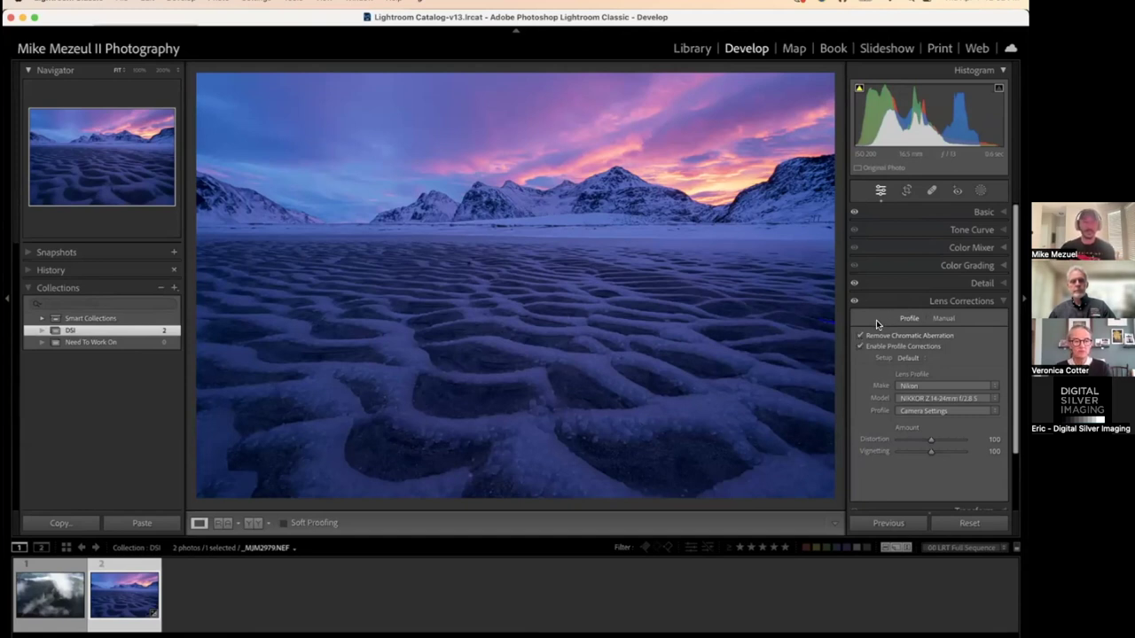
{"action": "scroll", "coordinate": [893, 318], "scroll_direction": "down", "scroll_amount": 3}
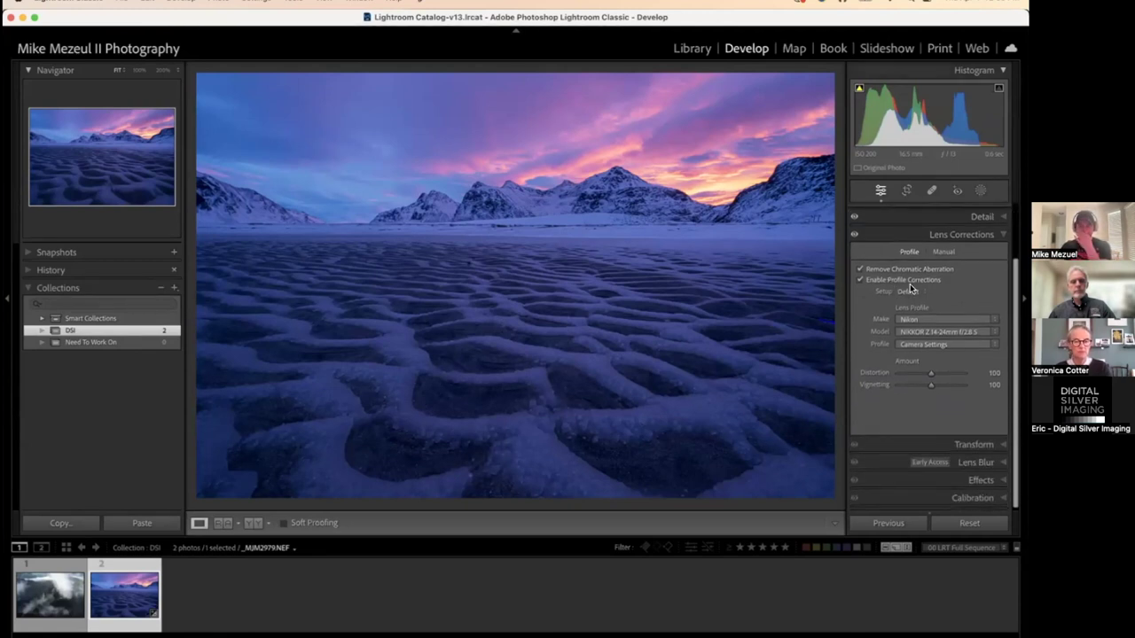
Toggle Enable Profile Corrections repeatedly to compare the corners, leaving the NIKKOR Z 14-24mm profile enabled
{"action": "left_click", "coordinate": [859, 280]}
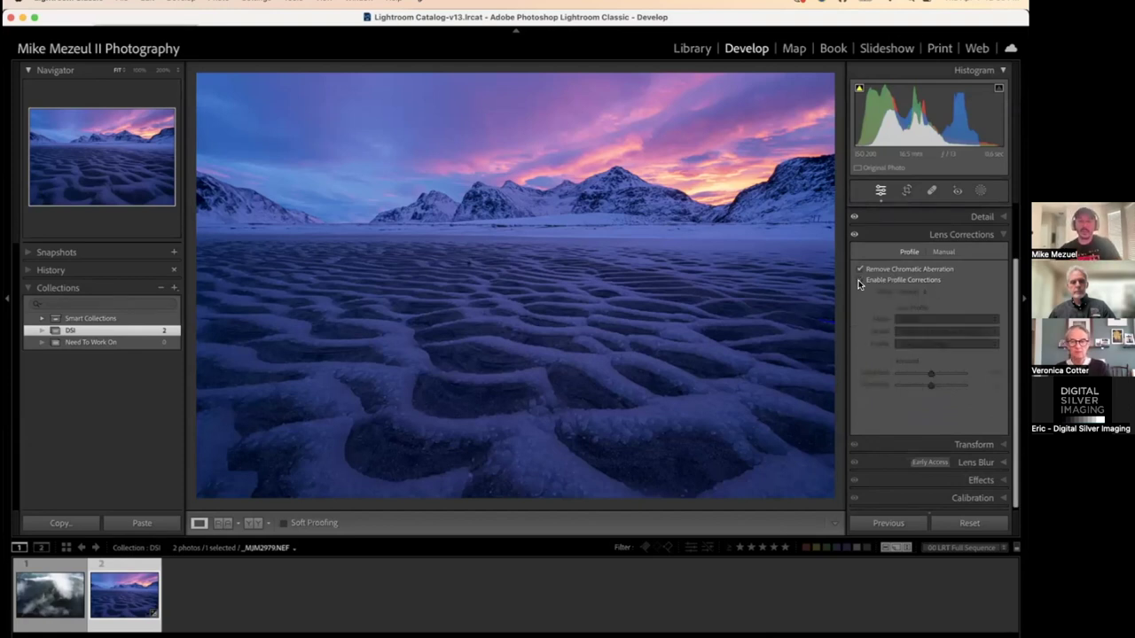
{"action": "left_click", "coordinate": [859, 280]}
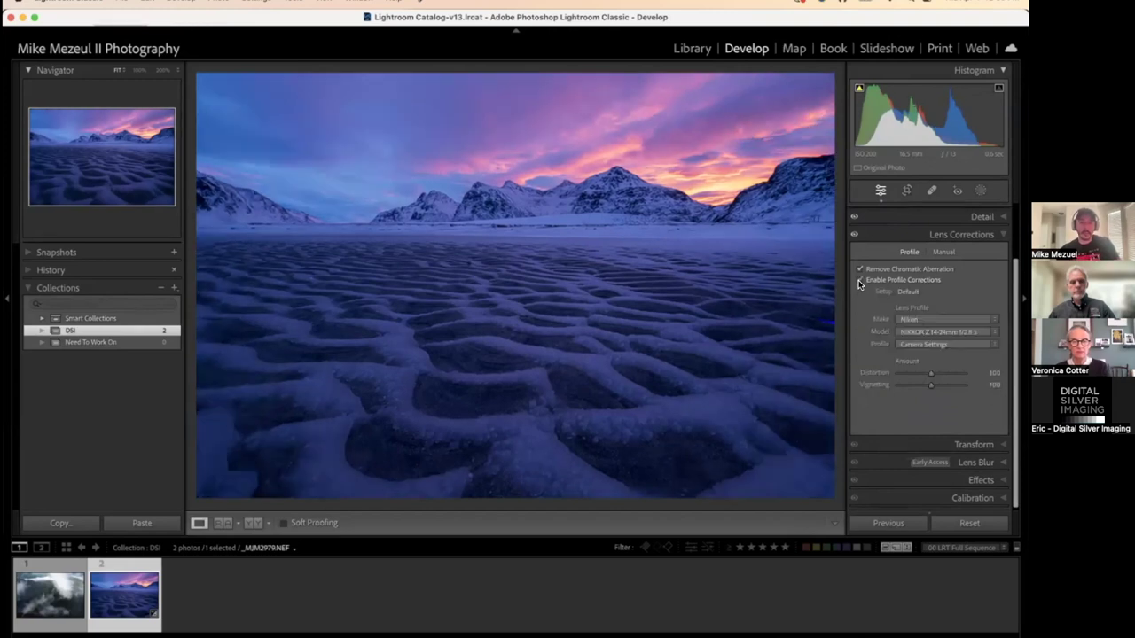
{"action": "left_click", "coordinate": [859, 280]}
{"action": "left_click", "coordinate": [859, 280]}
{"action": "left_click", "coordinate": [860, 280]}
{"action": "left_click", "coordinate": [859, 280]}
{"action": "left_click", "coordinate": [859, 280]}
{"action": "left_click", "coordinate": [860, 280]}
{"action": "left_click", "coordinate": [859, 281]}
{"action": "left_click", "coordinate": [859, 280]}
{"action": "left_click", "coordinate": [859, 280]}
{"action": "left_click", "coordinate": [859, 281]}
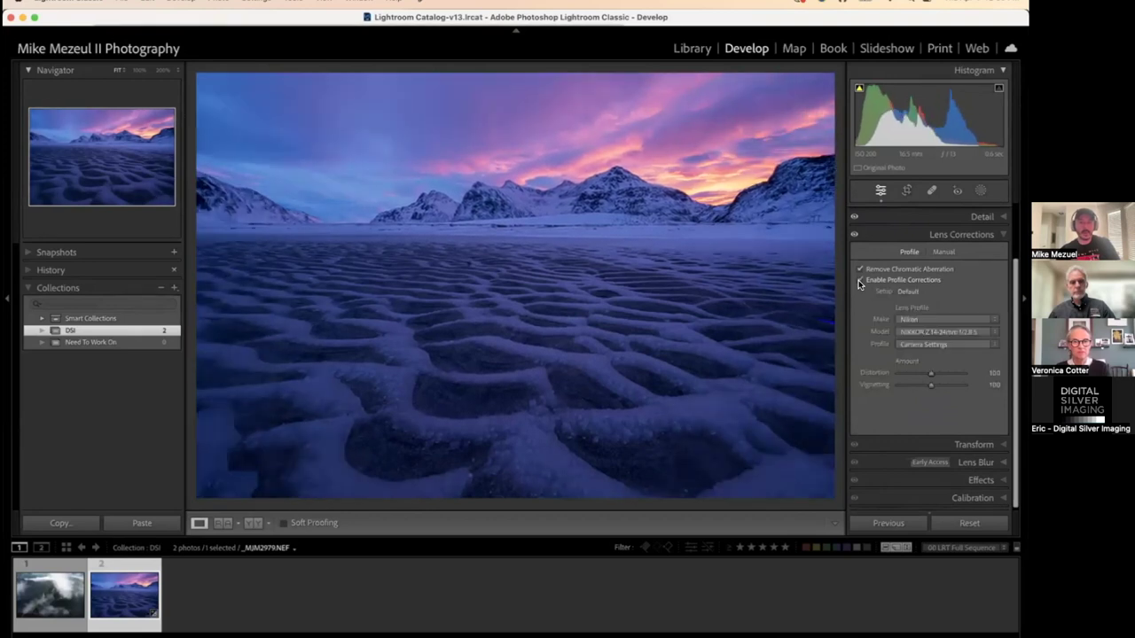
{"action": "left_click", "coordinate": [860, 280]}
{"action": "left_click", "coordinate": [859, 280]}
{"action": "left_click", "coordinate": [860, 280]}
{"action": "left_click", "coordinate": [859, 281]}
{"action": "left_click", "coordinate": [859, 280]}
{"action": "left_click", "coordinate": [859, 280]}
{"action": "left_click", "coordinate": [859, 280]}
{"action": "left_click", "coordinate": [859, 280]}
{"action": "left_click", "coordinate": [859, 280]}
{"action": "left_click", "coordinate": [859, 280]}
{"action": "left_click", "coordinate": [859, 280]}
{"action": "left_click", "coordinate": [860, 281]}
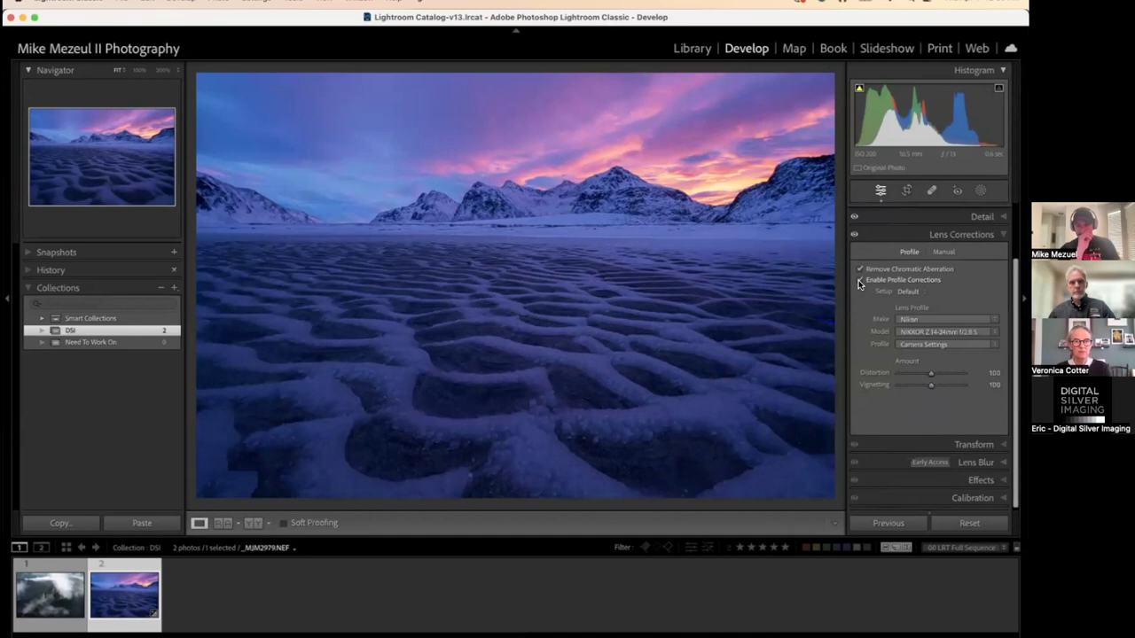
{"action": "left_click", "coordinate": [860, 280]}
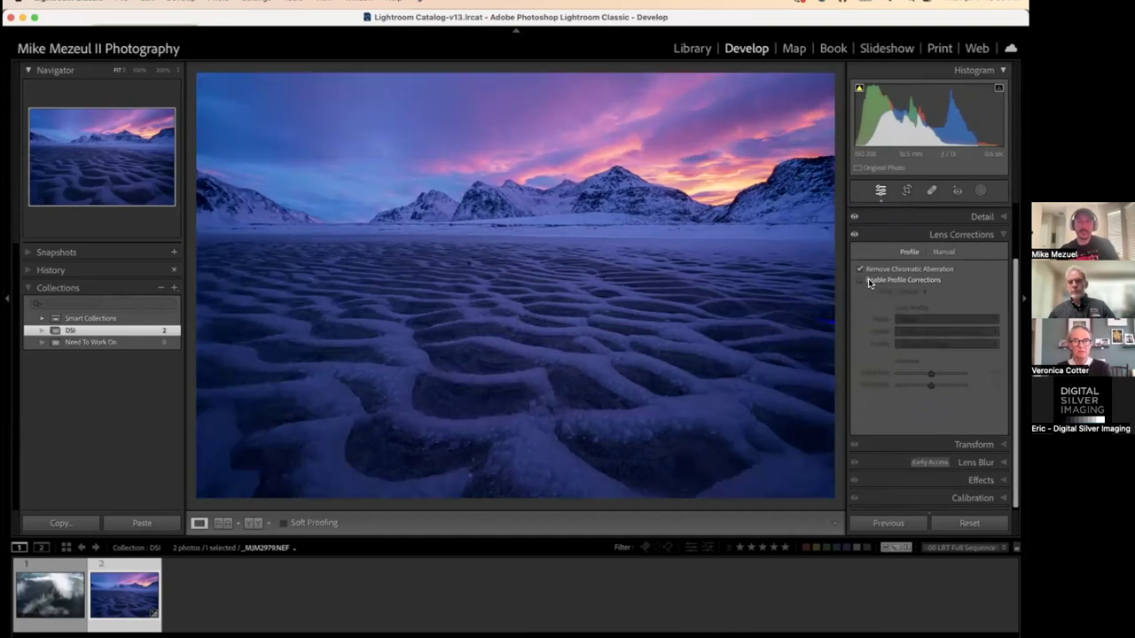
{"action": "left_click", "coordinate": [859, 280]}
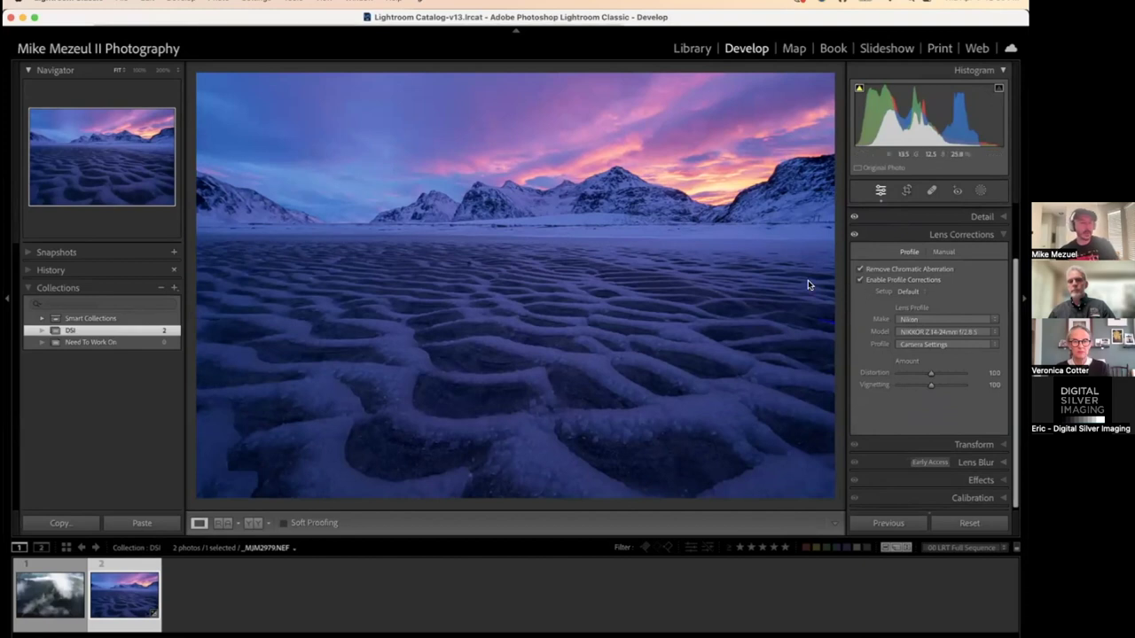
{"action": "left_click", "coordinate": [860, 280]}
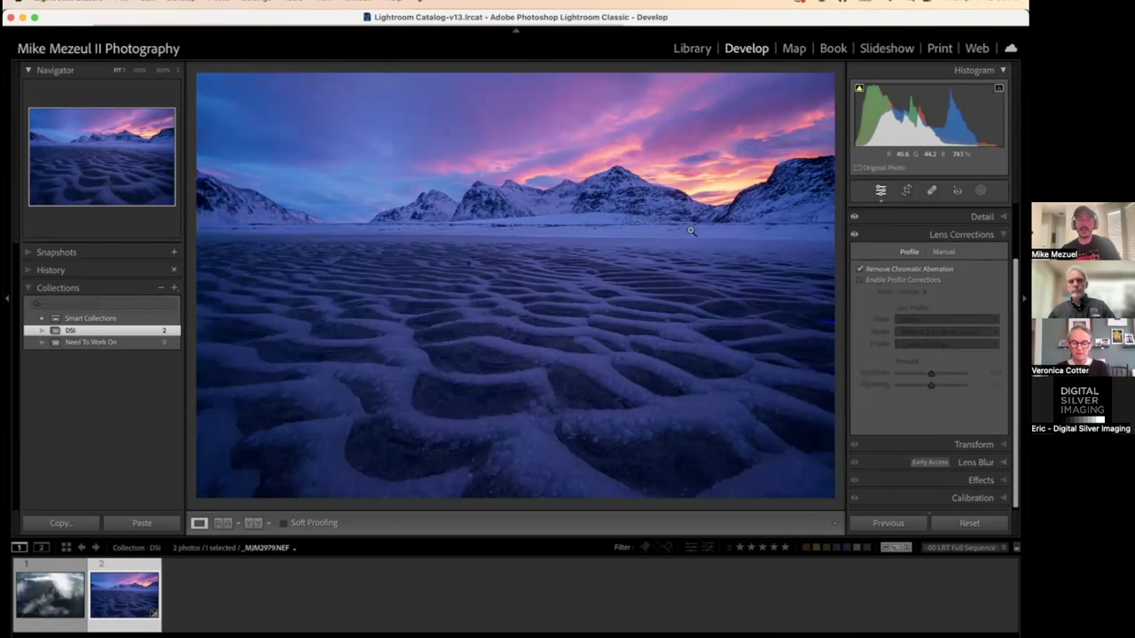
{"action": "left_click", "coordinate": [860, 280]}
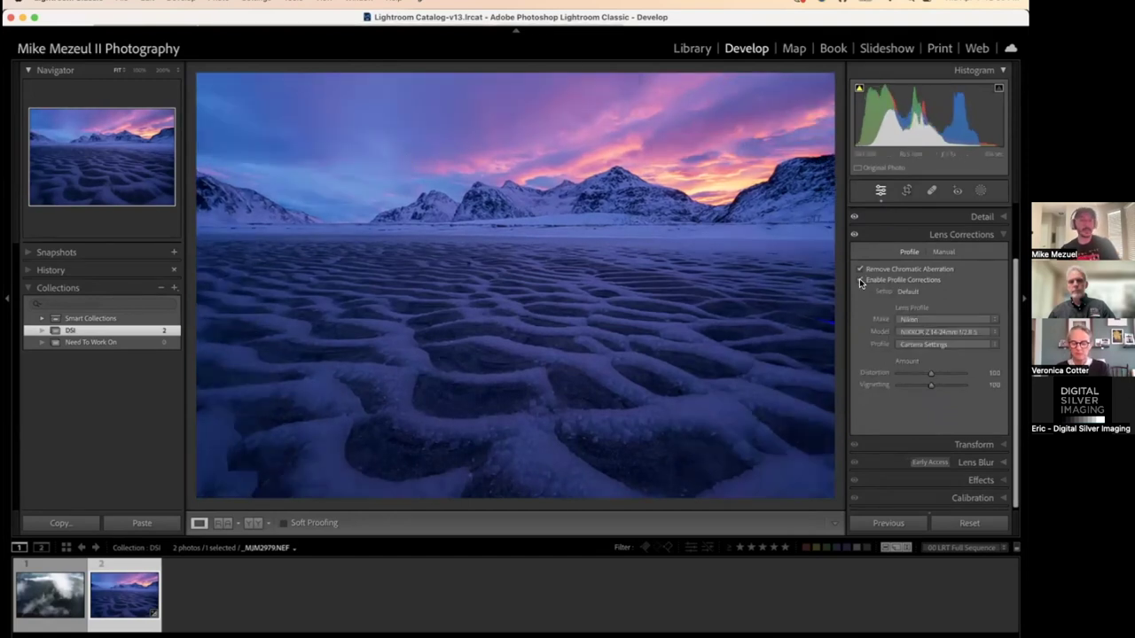
{"action": "left_click", "coordinate": [859, 279]}
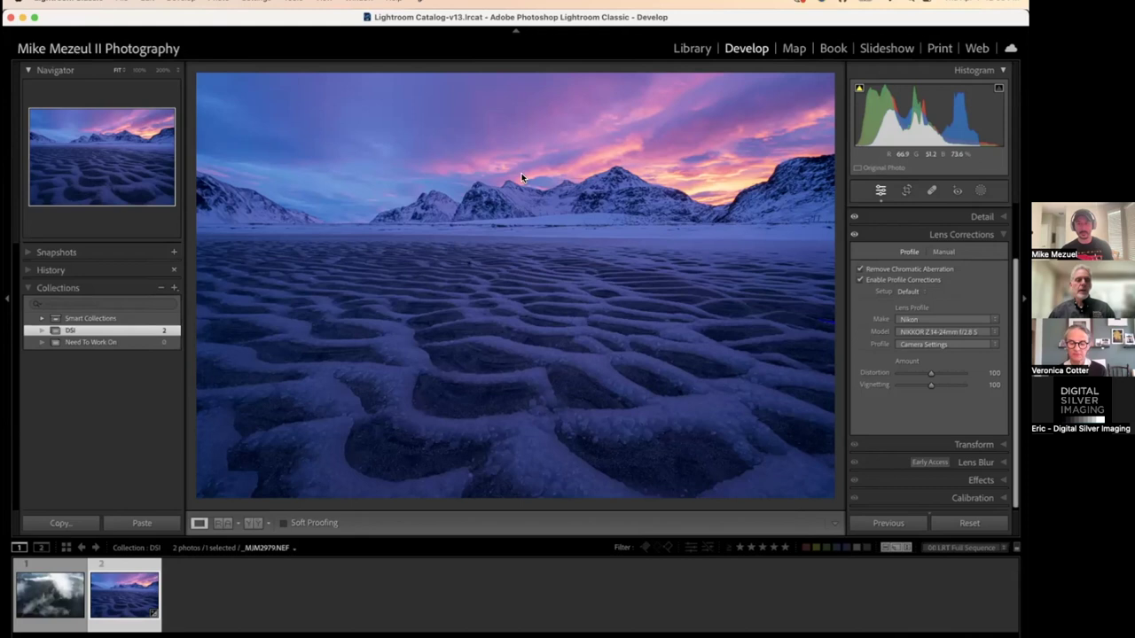
Expand the Basic panel and show the Profile list, with Adobe Landscape currently selected
{"action": "scroll", "coordinate": [929, 354], "scroll_direction": "up", "scroll_amount": 3}
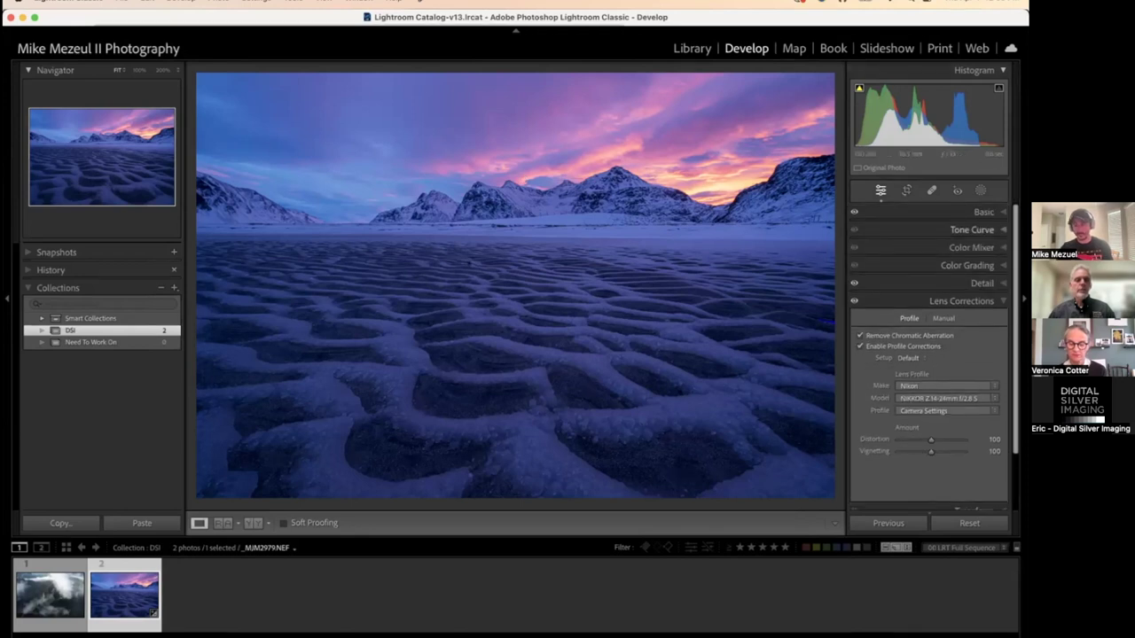
{"action": "left_click", "coordinate": [976, 212]}
{"action": "left_click", "coordinate": [932, 250]}
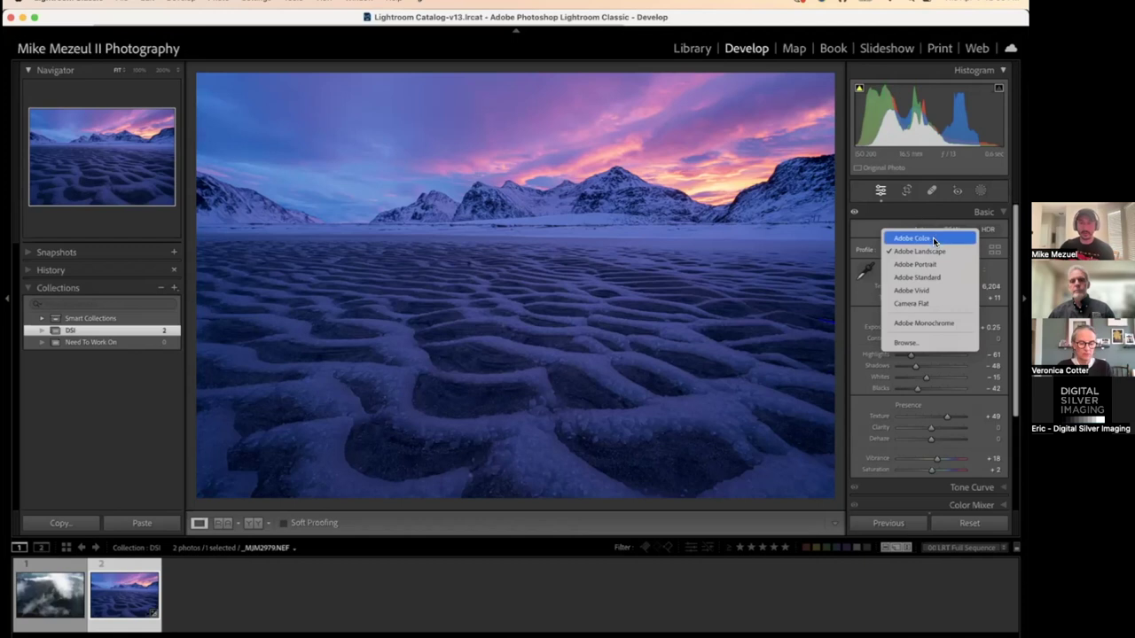
Try the Adobe Color profile, then switch the photo back to Adobe Landscape
{"action": "left_click", "coordinate": [933, 237]}
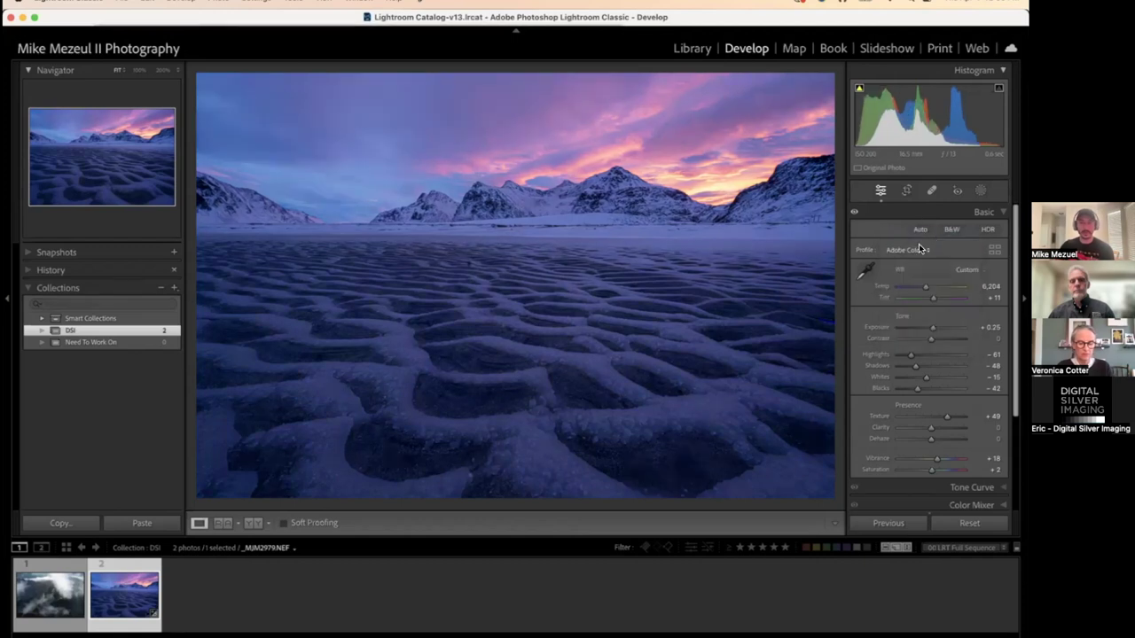
{"action": "left_click", "coordinate": [914, 249]}
{"action": "left_click", "coordinate": [912, 252]}
{"action": "left_click", "coordinate": [912, 249]}
{"action": "left_click", "coordinate": [909, 233]}
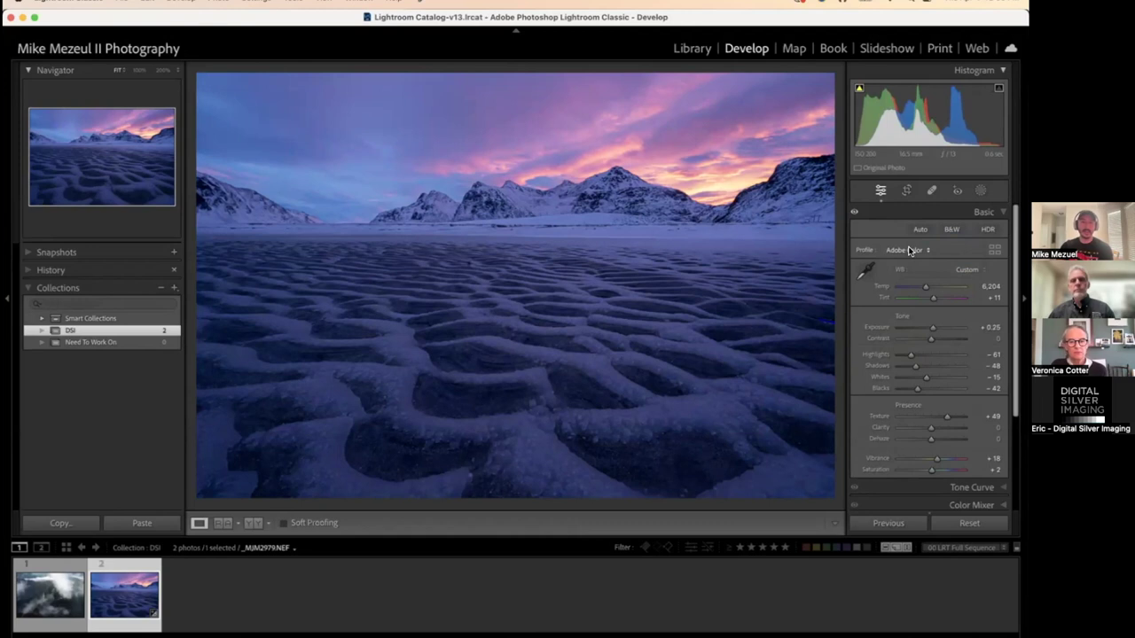
{"action": "left_click", "coordinate": [908, 251]}
{"action": "left_click", "coordinate": [909, 265]}
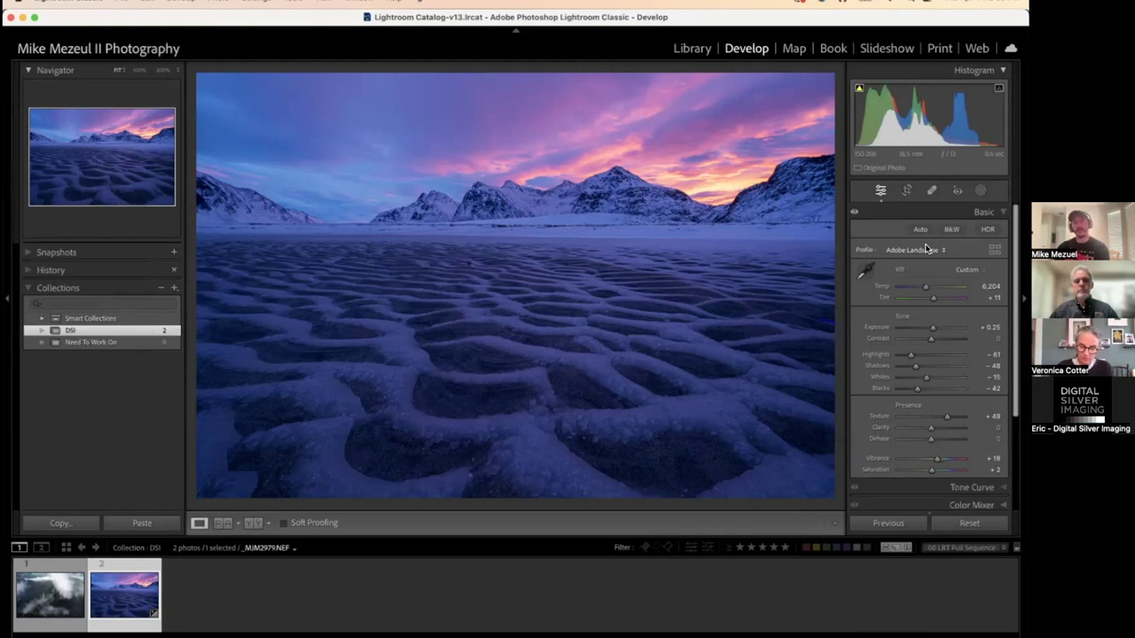
{"action": "scroll", "coordinate": [929, 355], "scroll_direction": "down", "scroll_amount": 5}
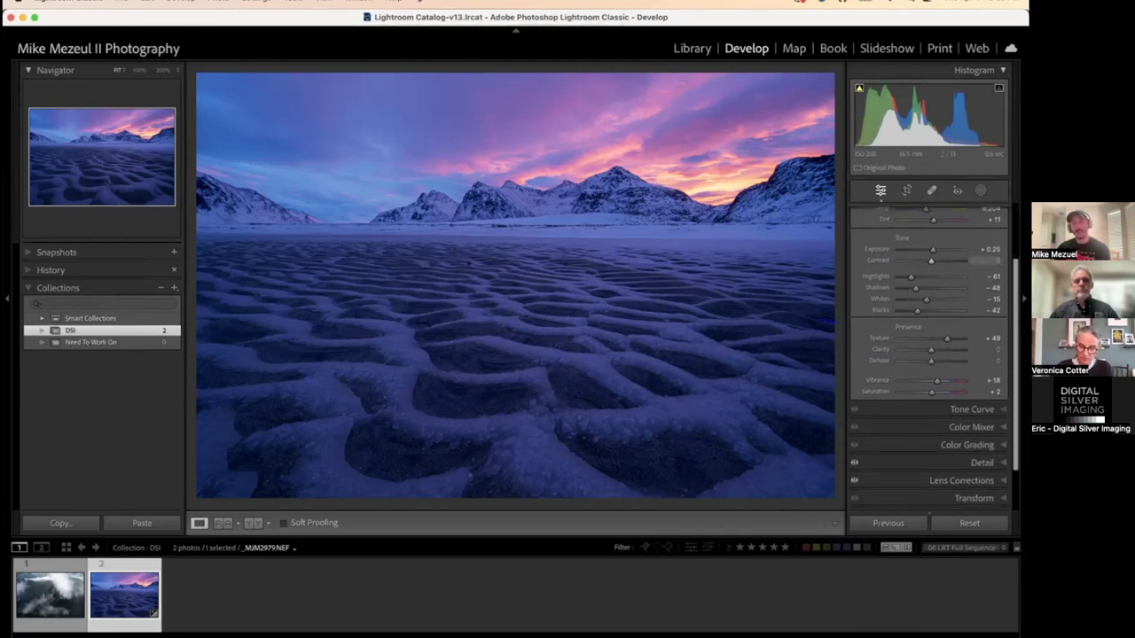
{"action": "key", "text": "super+1"}
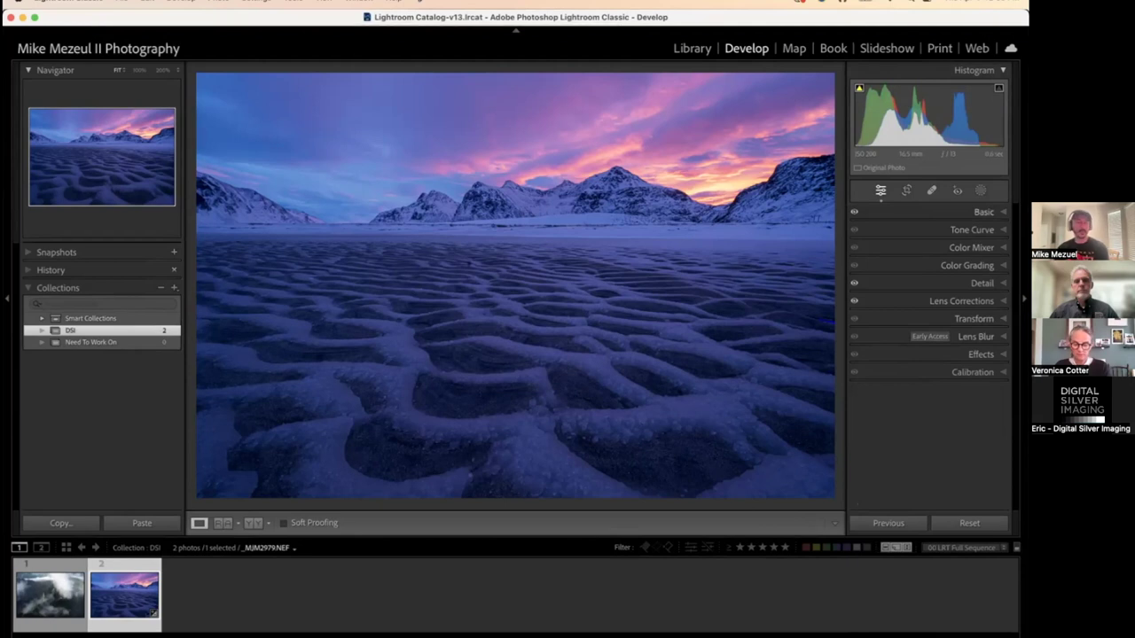
{"action": "key", "text": "super+1"}
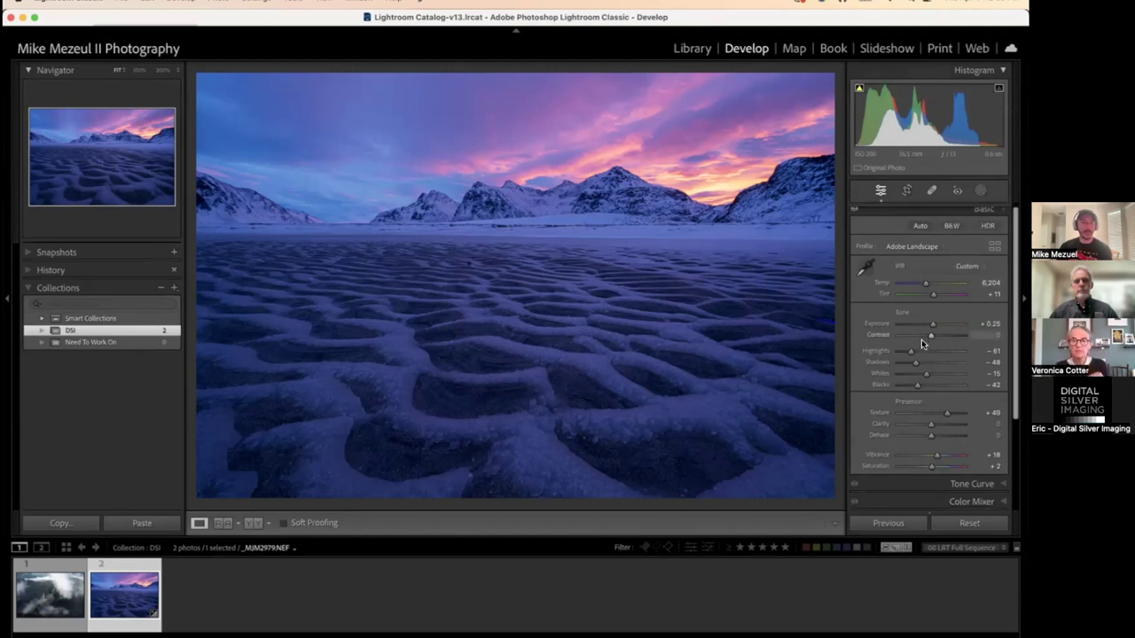
{"action": "scroll", "coordinate": [921, 339], "scroll_direction": "down", "scroll_amount": 5}
{"action": "key", "text": "super+9"}
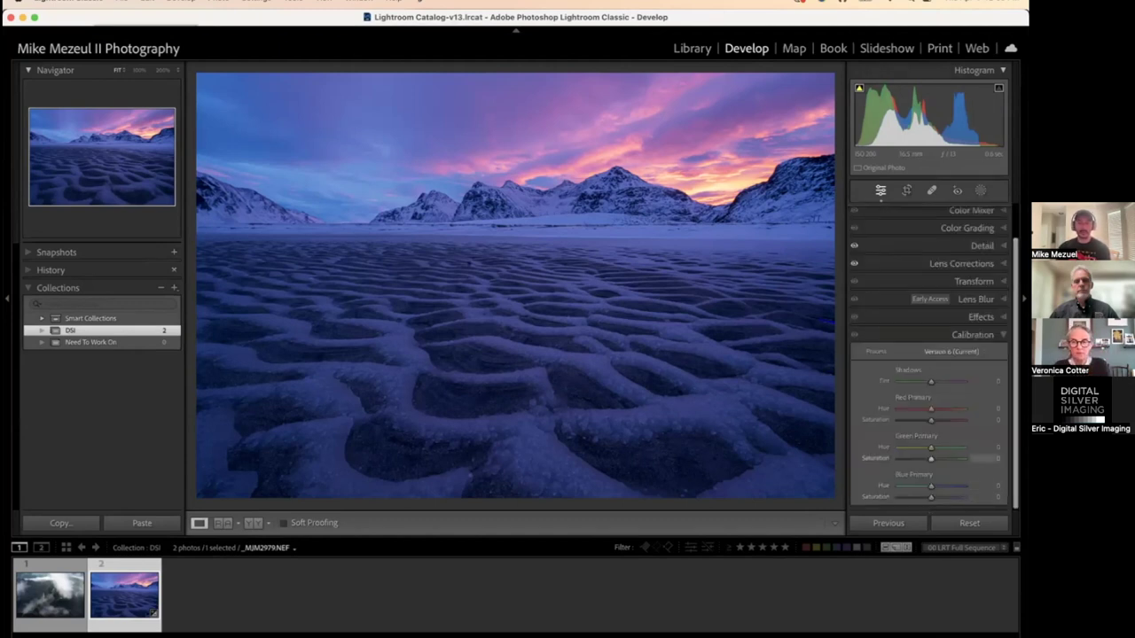
{"action": "scroll", "coordinate": [929, 355], "scroll_direction": "up", "scroll_amount": 2}
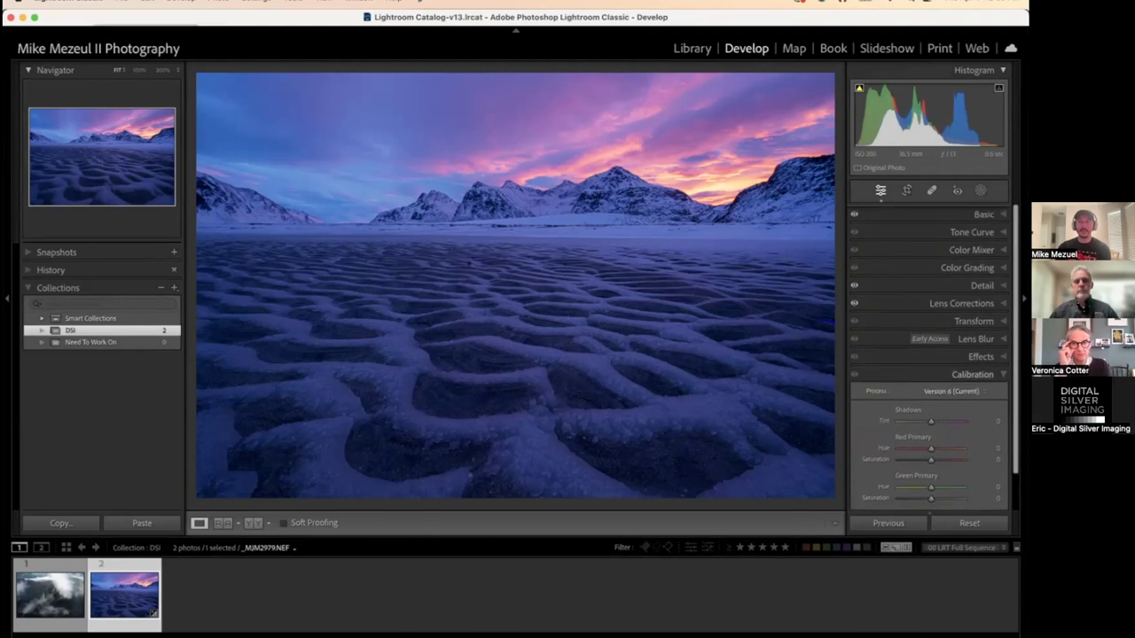
{"action": "key", "text": "super+9"}
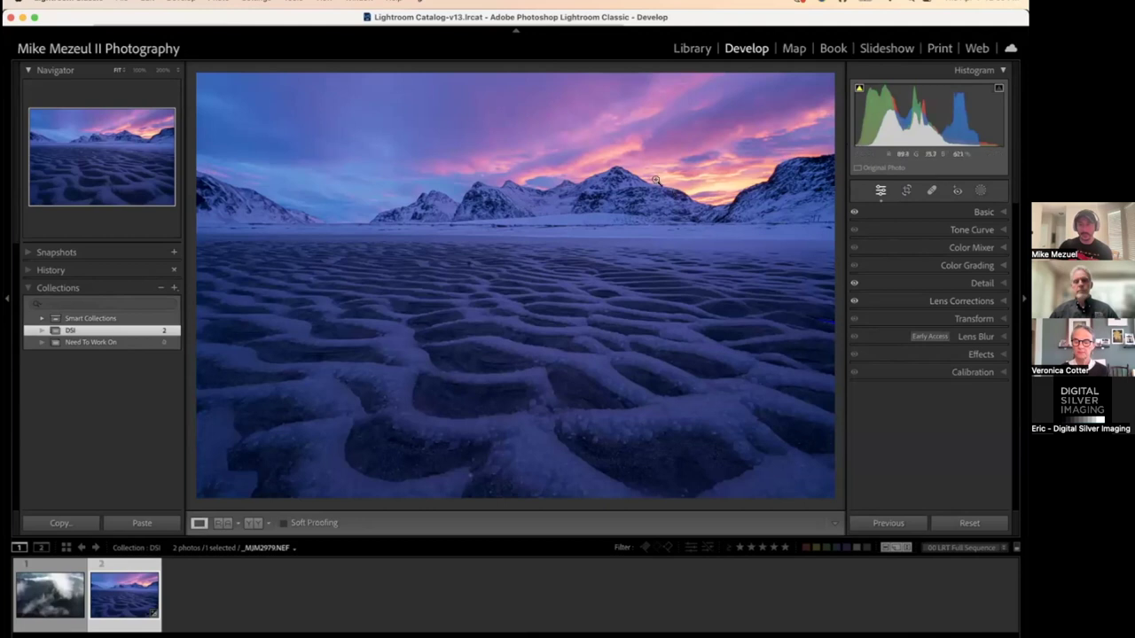
Zoom to 1:1, pan across the lower-right ice ripples, then view at 200% and 100%
{"action": "left_click", "coordinate": [600, 213]}
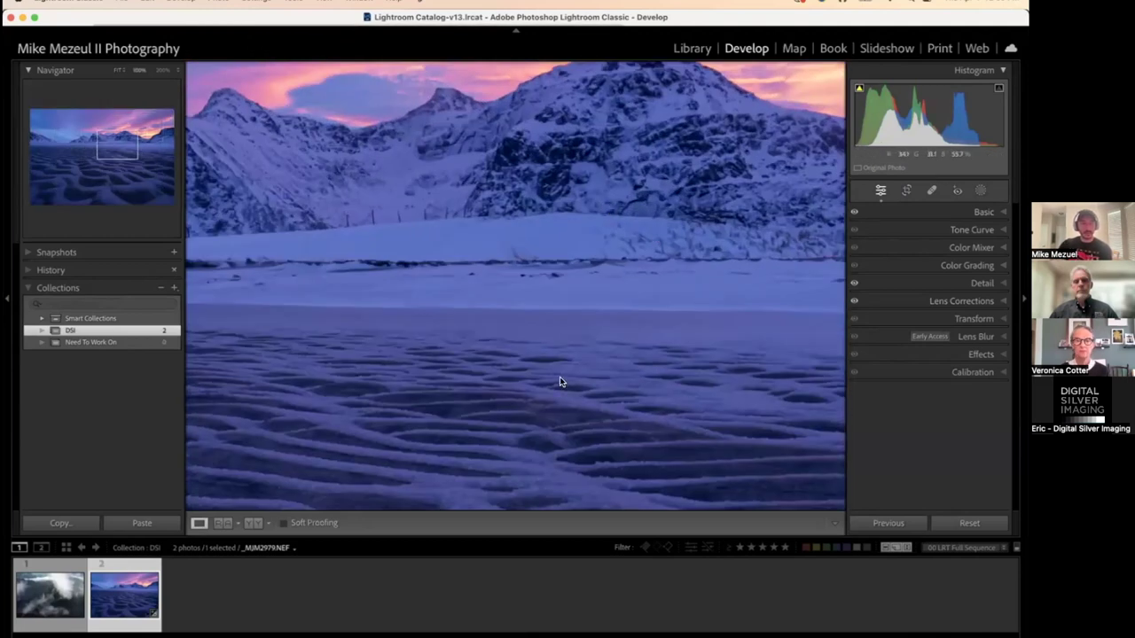
{"action": "scroll", "coordinate": [564, 360], "scroll_direction": "down", "scroll_amount": 5}
{"action": "scroll", "coordinate": [564, 365], "scroll_direction": "up", "scroll_amount": 5}
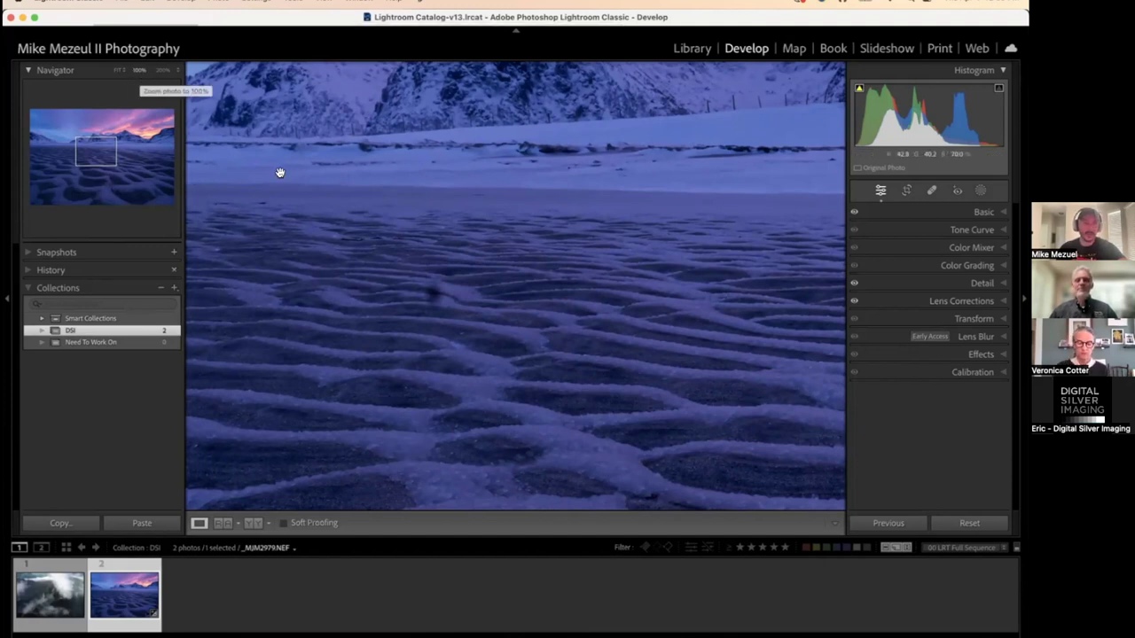
{"action": "left_click_drag", "start_coordinate": [626, 400], "coordinate": [363, 307]}
{"action": "left_click_drag", "start_coordinate": [454, 309], "coordinate": [376, 296]}
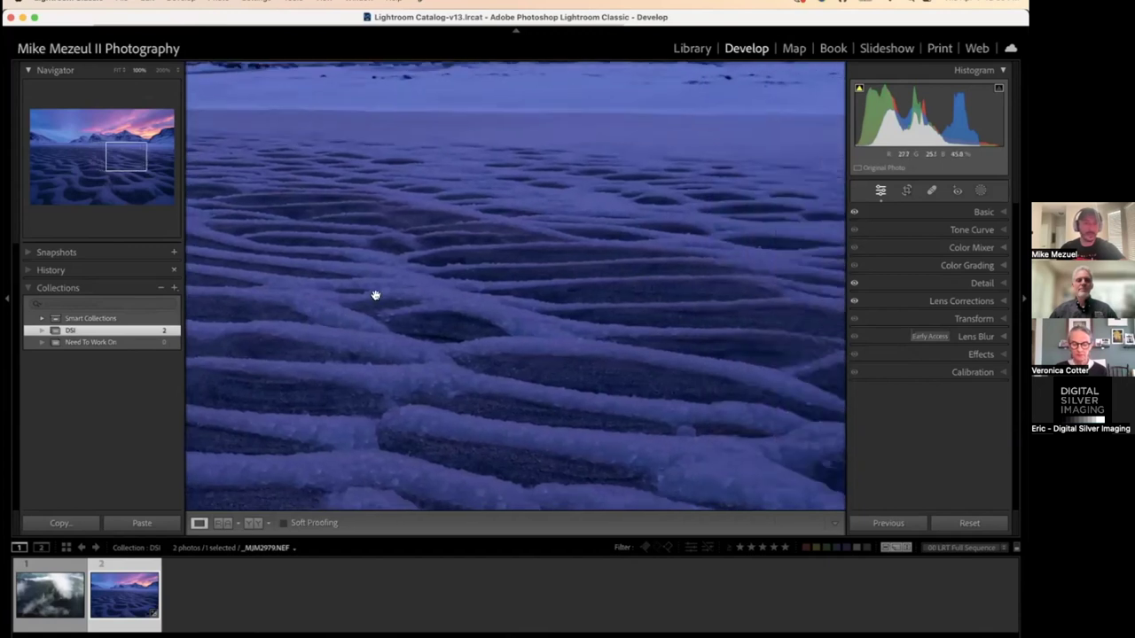
{"action": "left_click", "coordinate": [163, 69]}
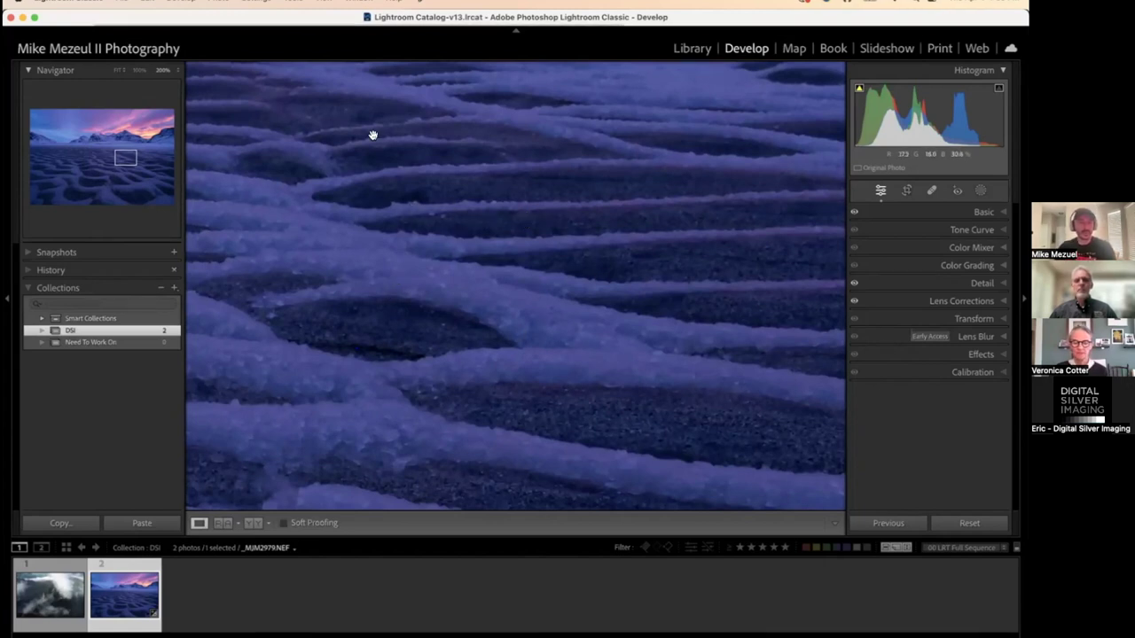
{"action": "left_click", "coordinate": [139, 70]}
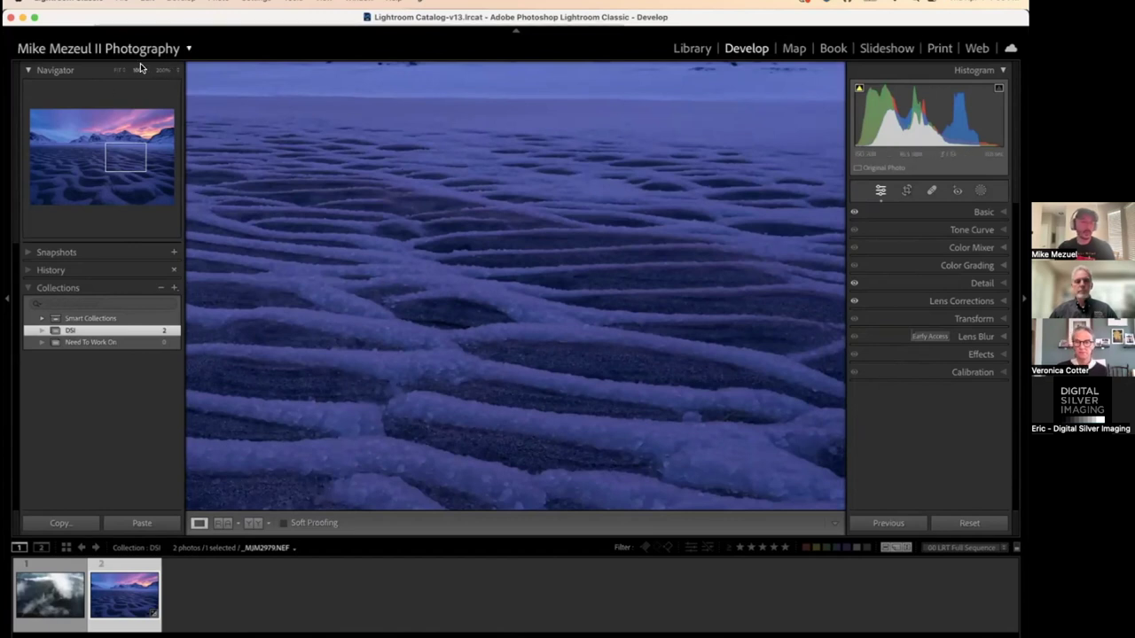
Return the loupe view to Fit so the whole sunset photo shows
{"action": "key", "text": "z"}
{"action": "key", "text": "z"}
{"action": "key", "text": "z"}
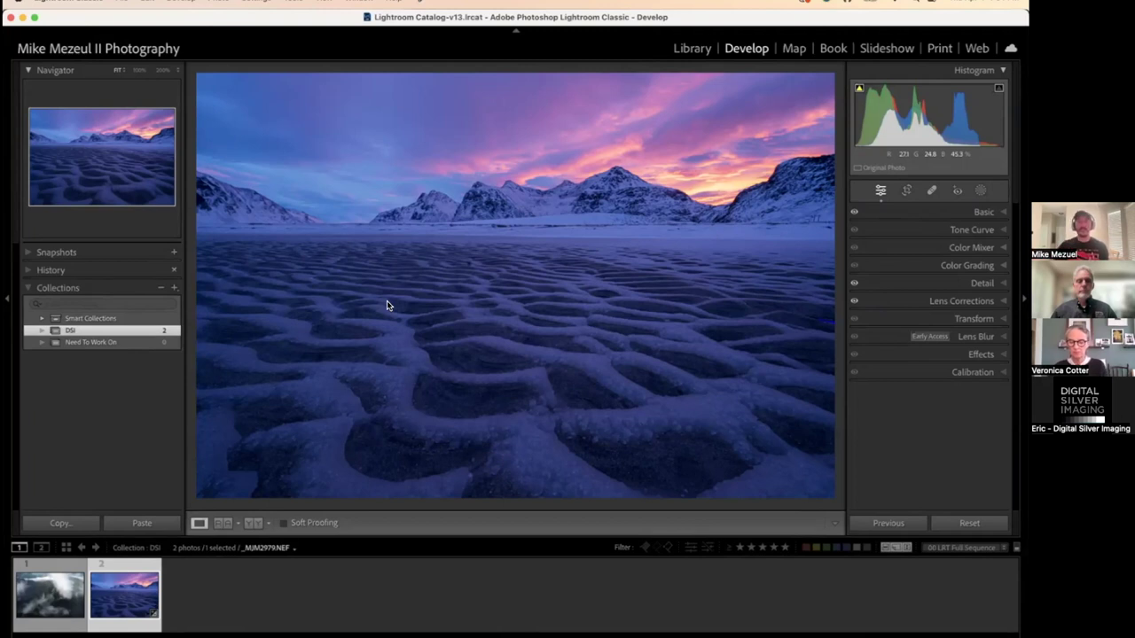
Crop the photo to a 1 x 1 square, nudge the framing slightly, and apply
{"action": "left_click", "coordinate": [907, 191]}
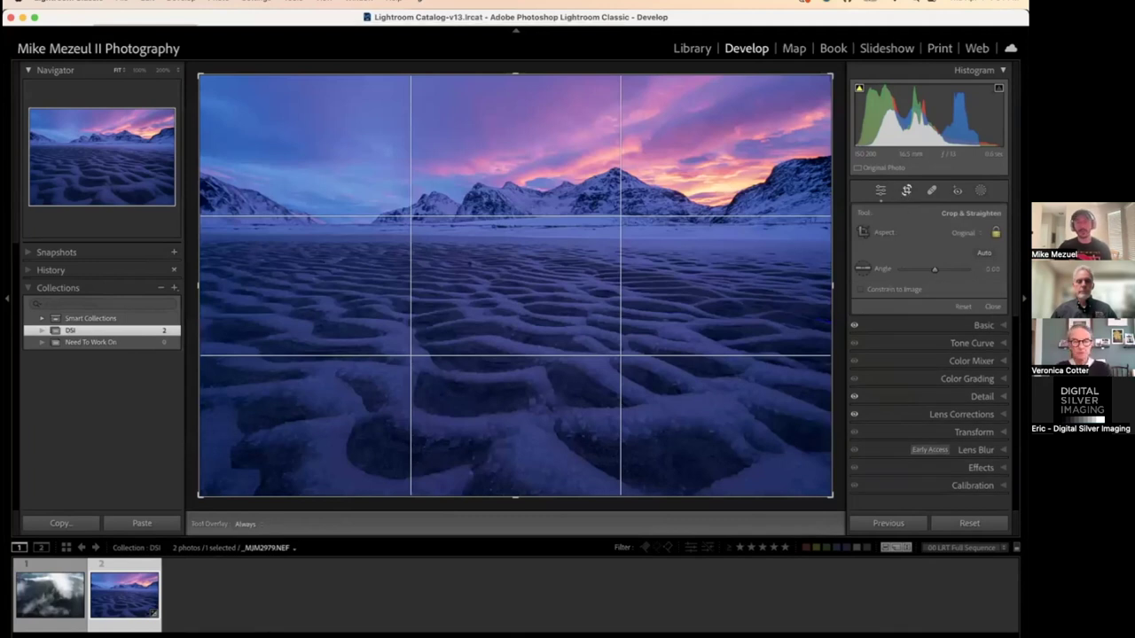
{"action": "left_click", "coordinate": [965, 232]}
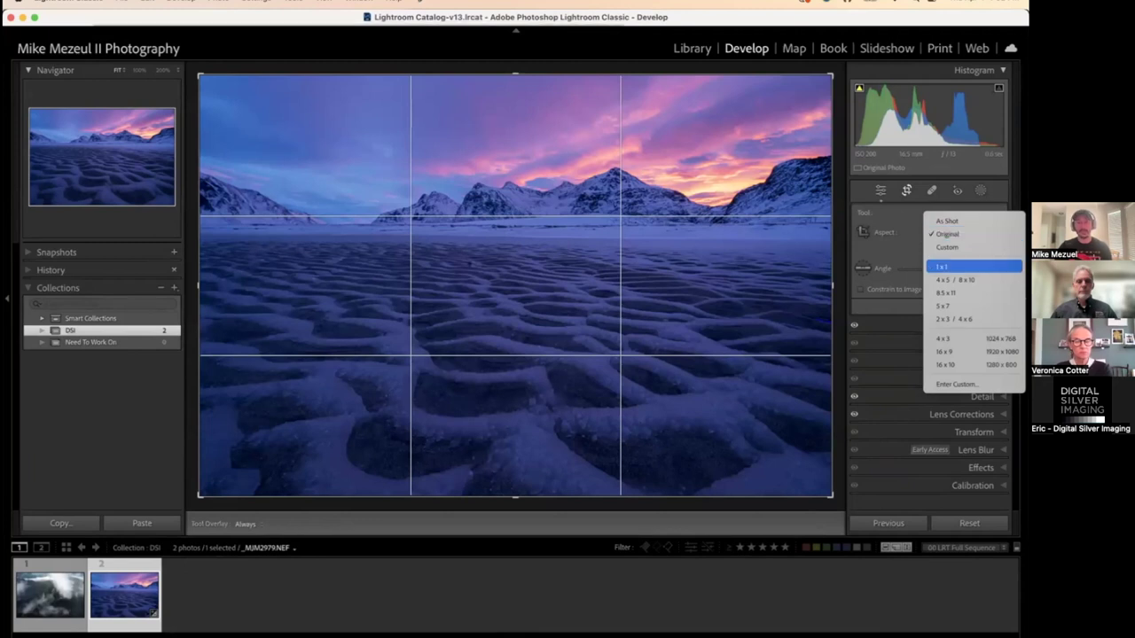
{"action": "left_click", "coordinate": [941, 266]}
{"action": "left_click_drag", "start_coordinate": [511, 319], "coordinate": [497, 319]}
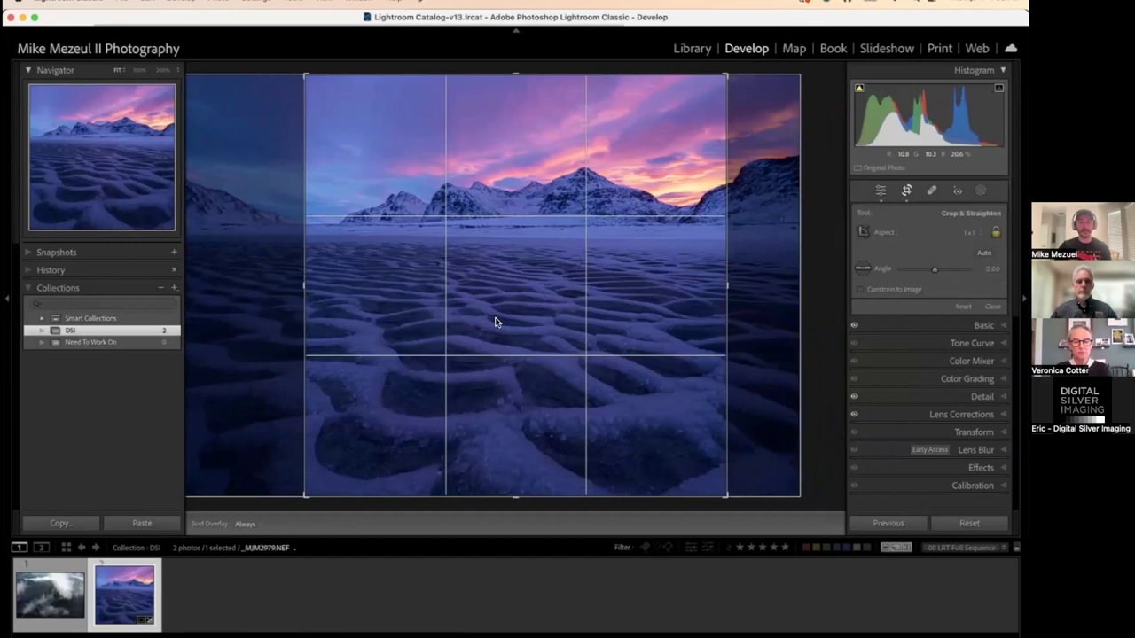
{"action": "key", "text": "Return"}
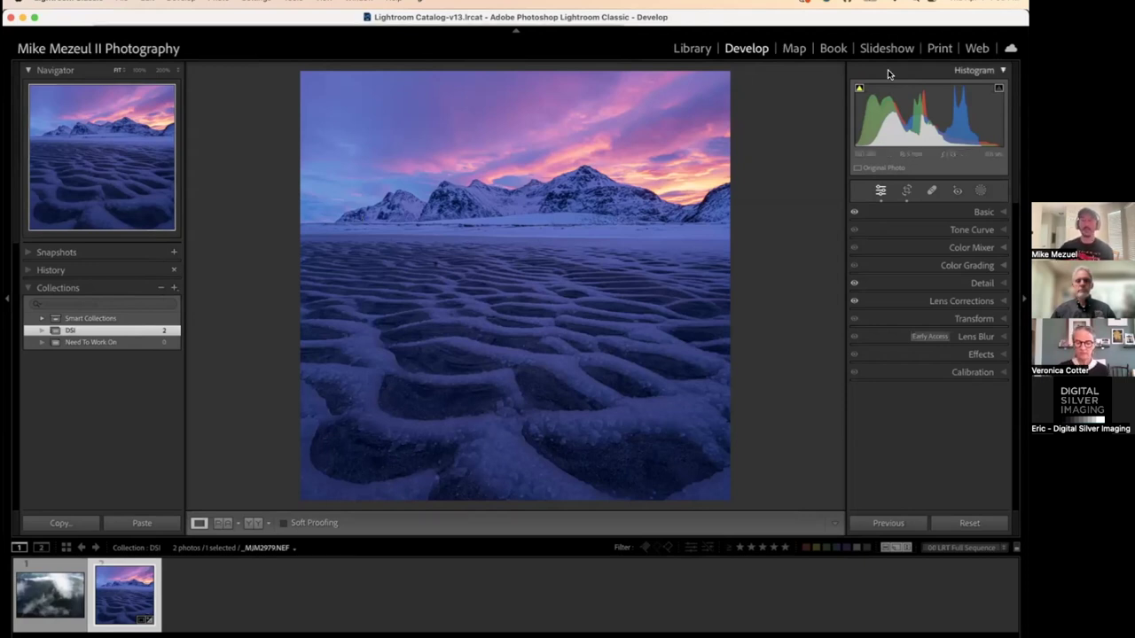
Show the Detail panel's Sharpening (Amount 40, Masking 87) and Noise Reduction settings
{"action": "left_click", "coordinate": [981, 283]}
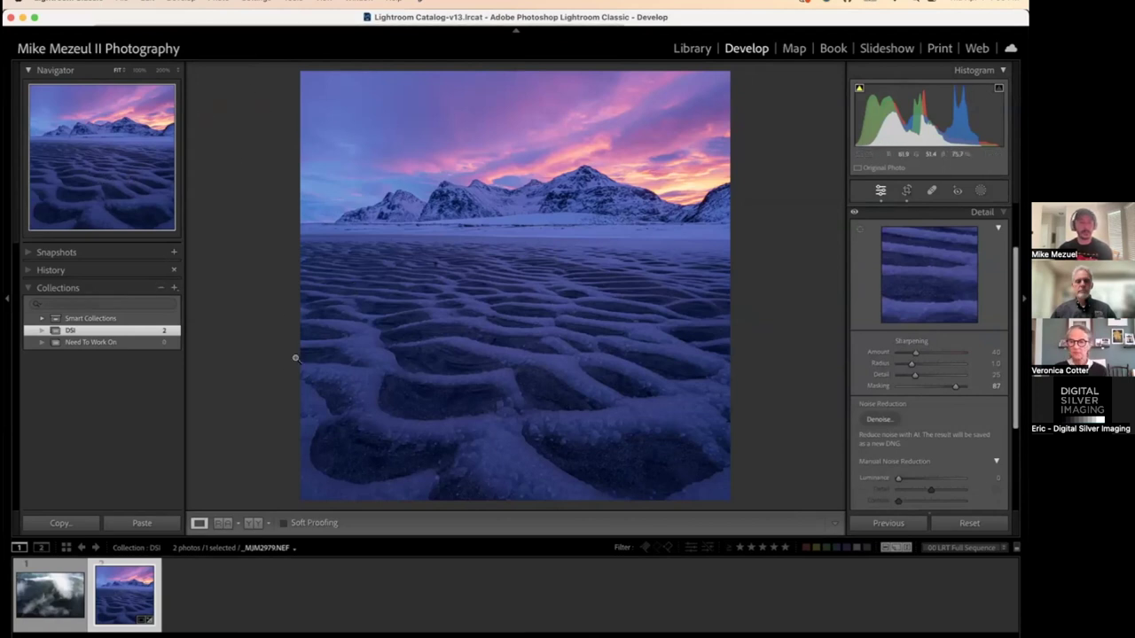
{"action": "left_click", "coordinate": [700, 49]}
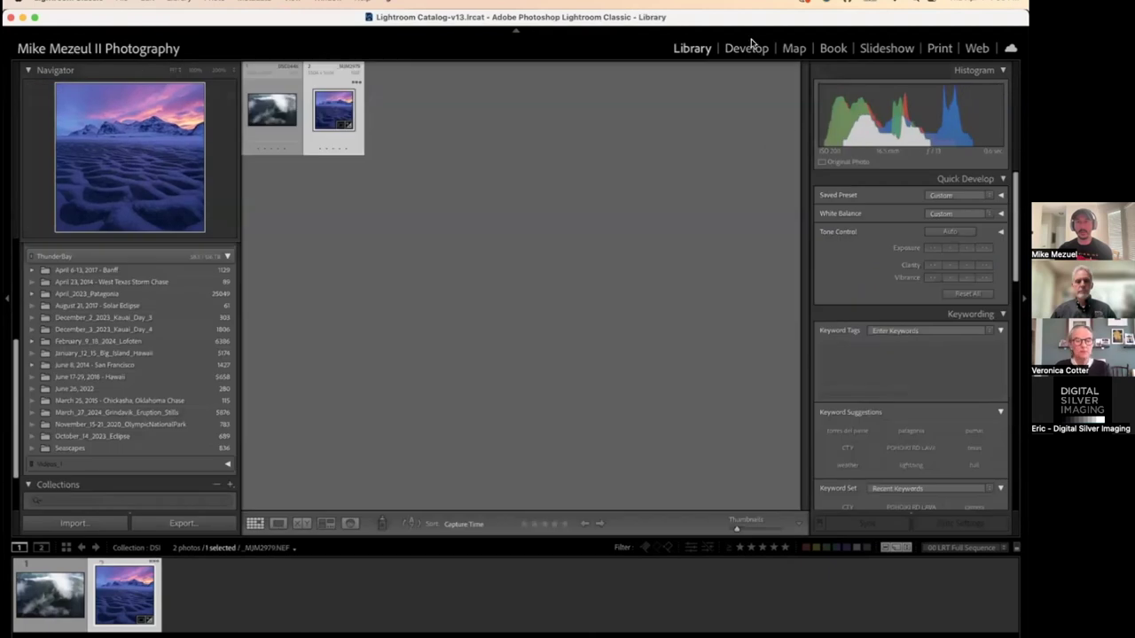
{"action": "left_click", "coordinate": [746, 48]}
{"action": "scroll", "coordinate": [931, 284], "scroll_direction": "down", "scroll_amount": 3}
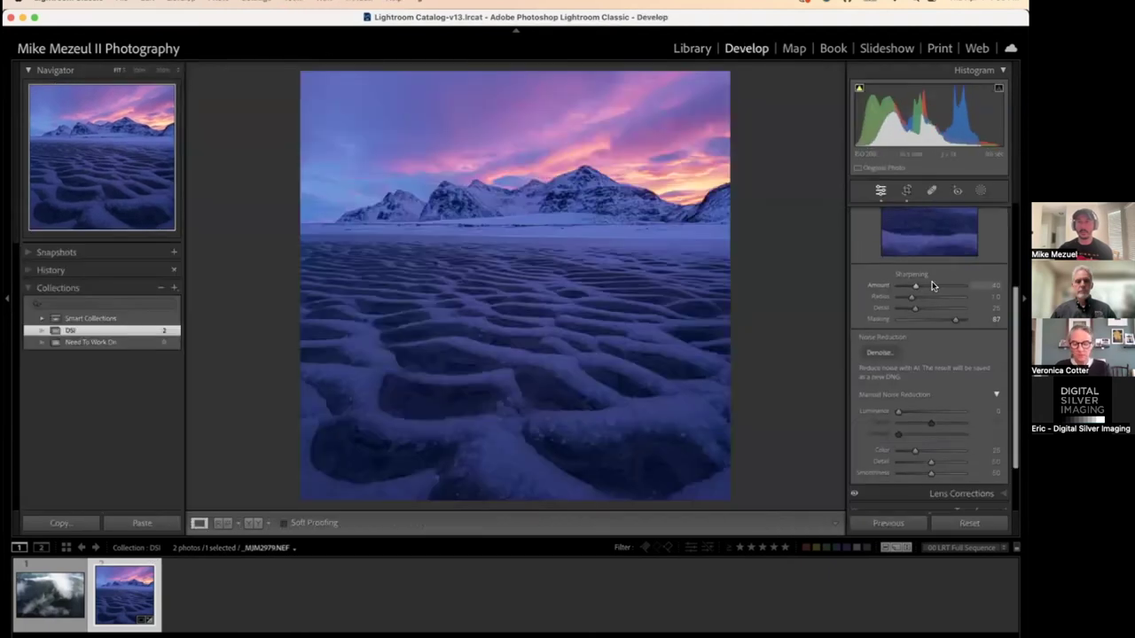
Uncheck Output Sharpening in the Export One File dialog, then close it without exporting
{"action": "right_click", "coordinate": [401, 364]}
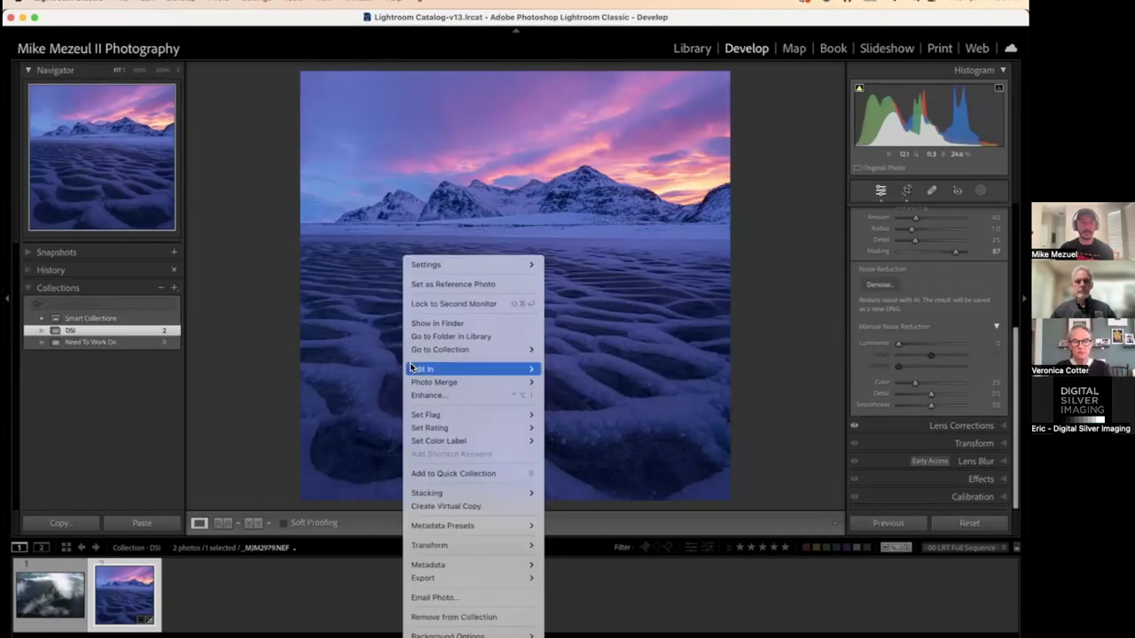
{"action": "mouse_move", "coordinate": [491, 576]}
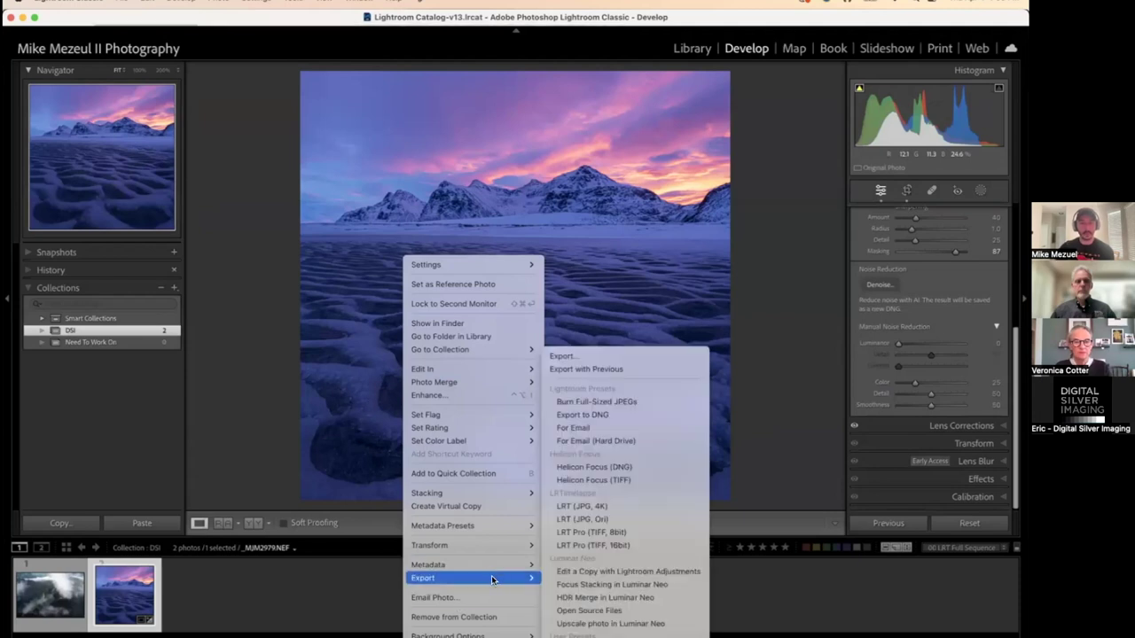
{"action": "left_click", "coordinate": [652, 356]}
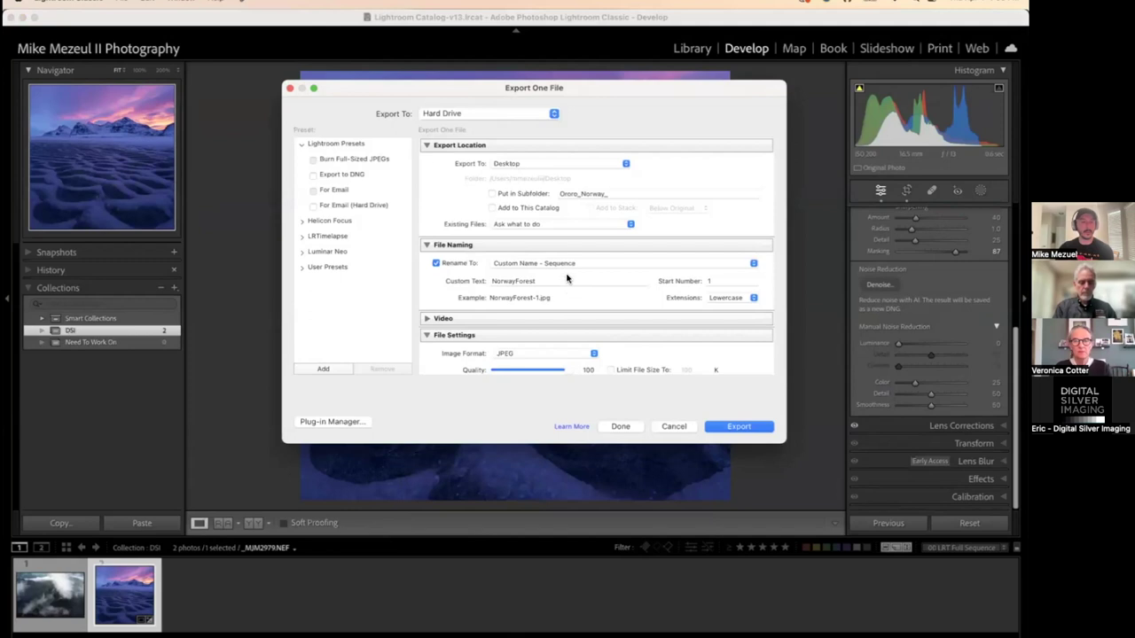
{"action": "scroll", "coordinate": [564, 302], "scroll_direction": "down", "scroll_amount": 5}
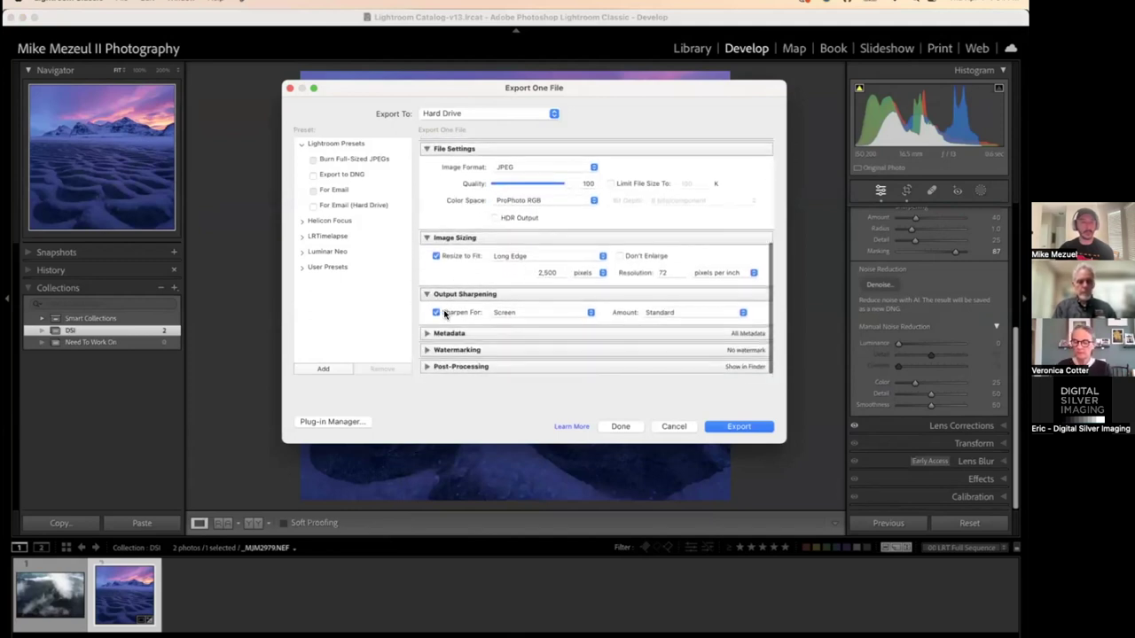
{"action": "left_click", "coordinate": [436, 313]}
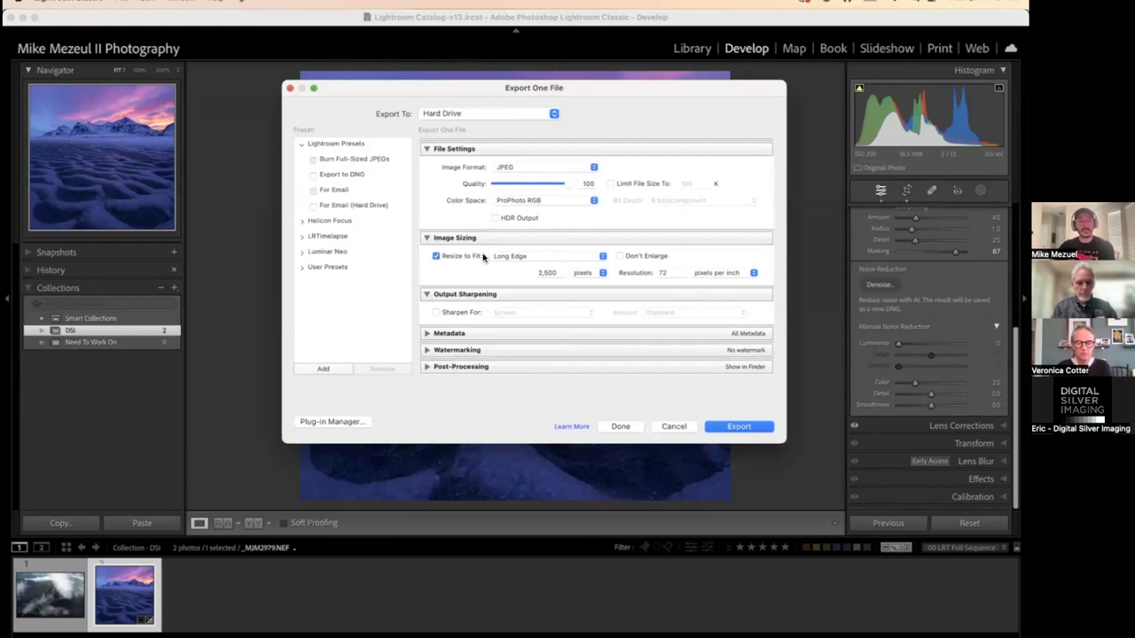
{"action": "left_click", "coordinate": [289, 88]}
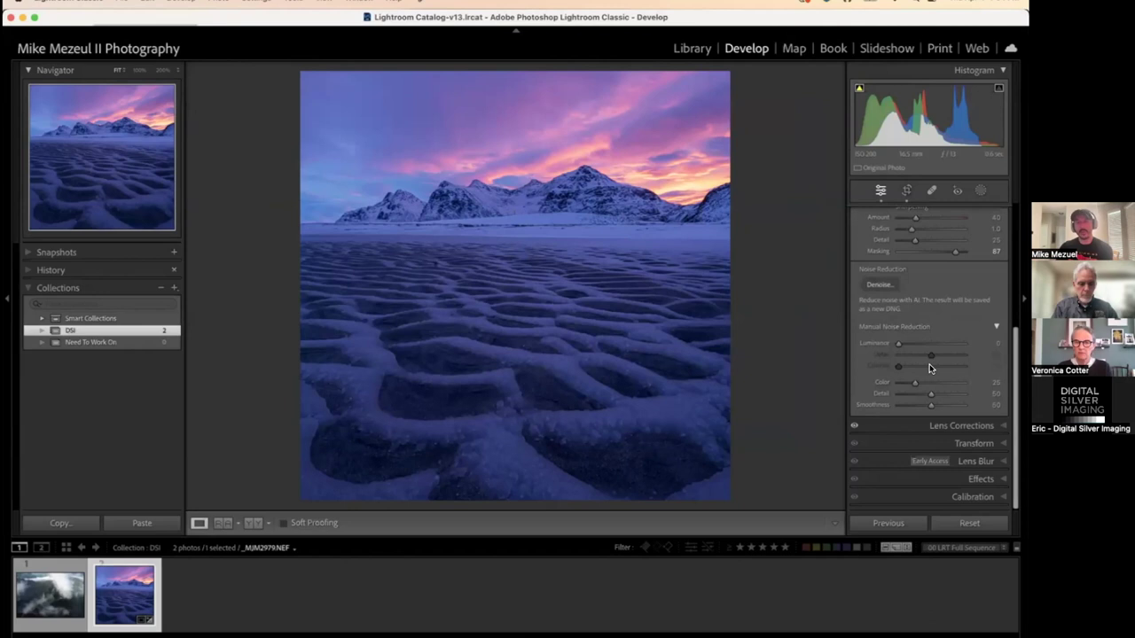
Set sharpening Amount to 0 and send the photo to Edit in Adobe Photoshop 2023
{"action": "scroll", "coordinate": [929, 363], "scroll_direction": "up", "scroll_amount": 5}
{"action": "left_click_drag", "start_coordinate": [917, 343], "coordinate": [845, 342]}
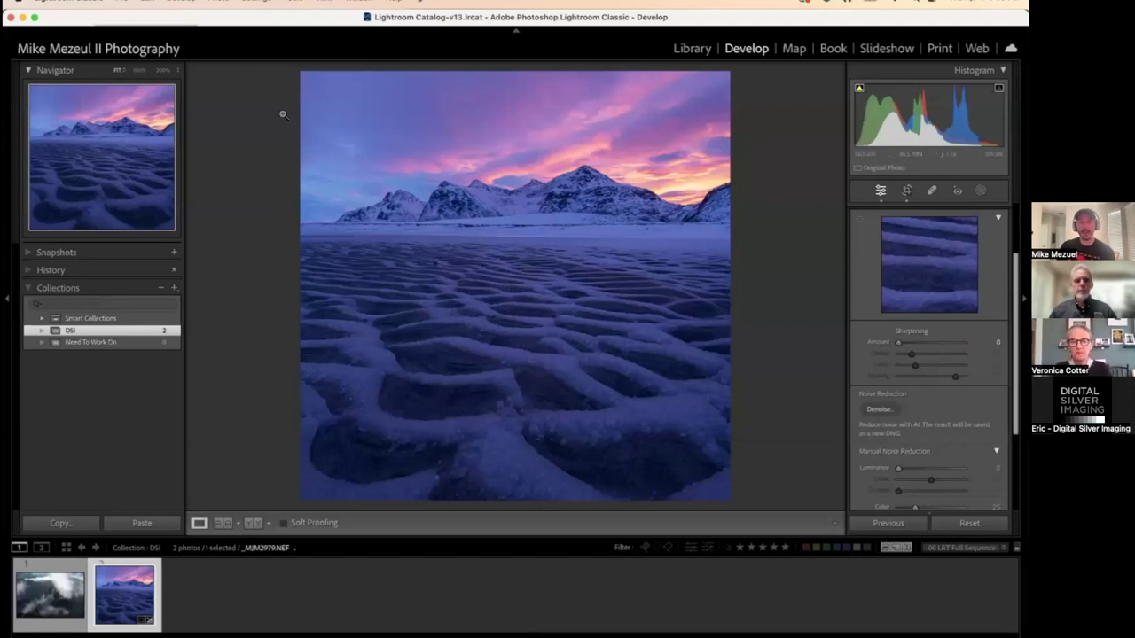
{"action": "right_click", "coordinate": [494, 248]}
{"action": "mouse_move", "coordinate": [588, 358]}
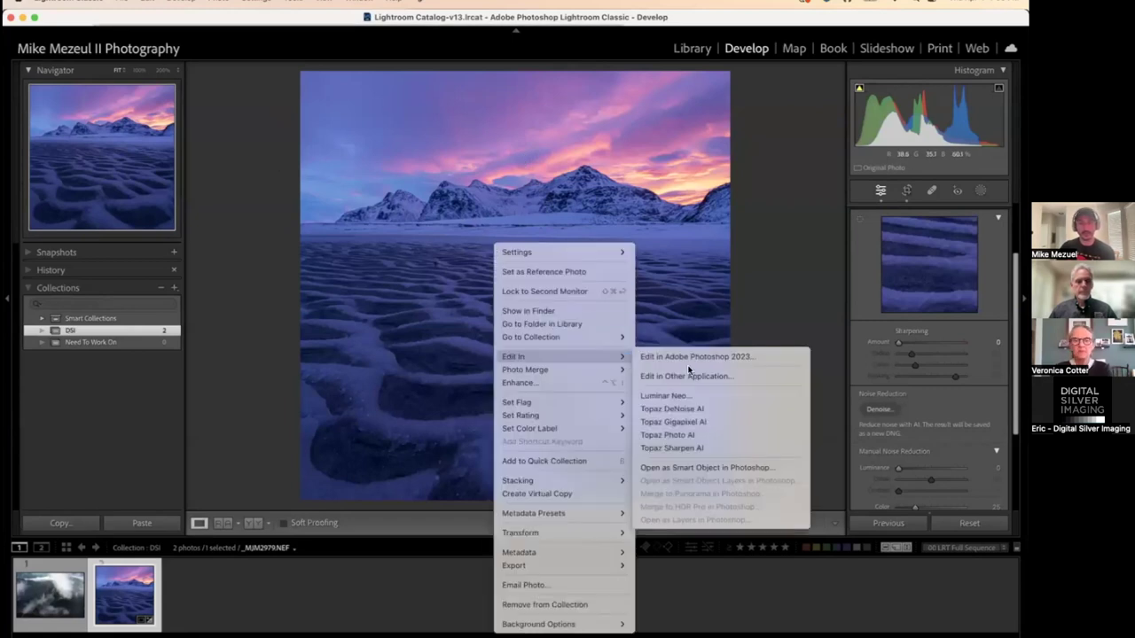
{"action": "left_click", "coordinate": [691, 357]}
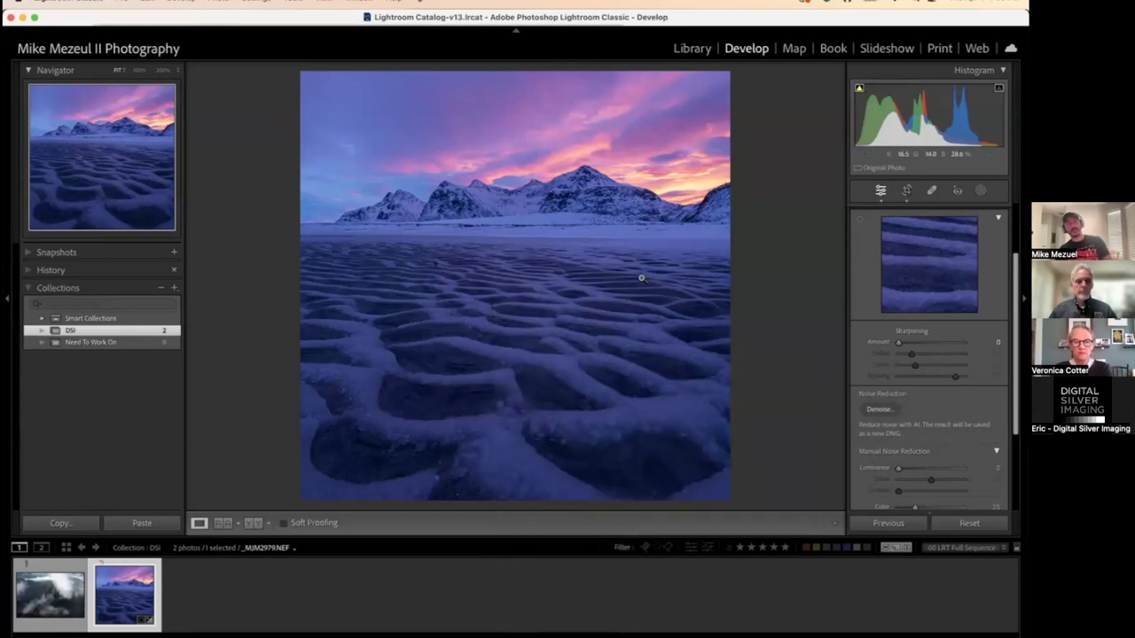
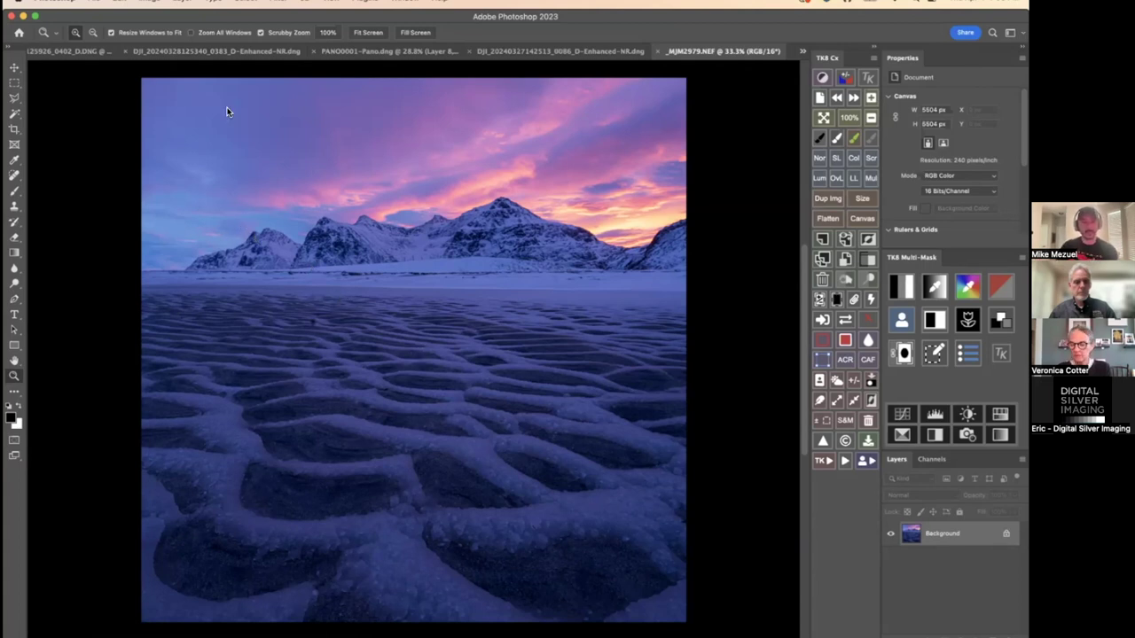
Add a new layer named Dodge in Soft Light blend mode above the Background
{"action": "left_click", "coordinate": [182, 2]}
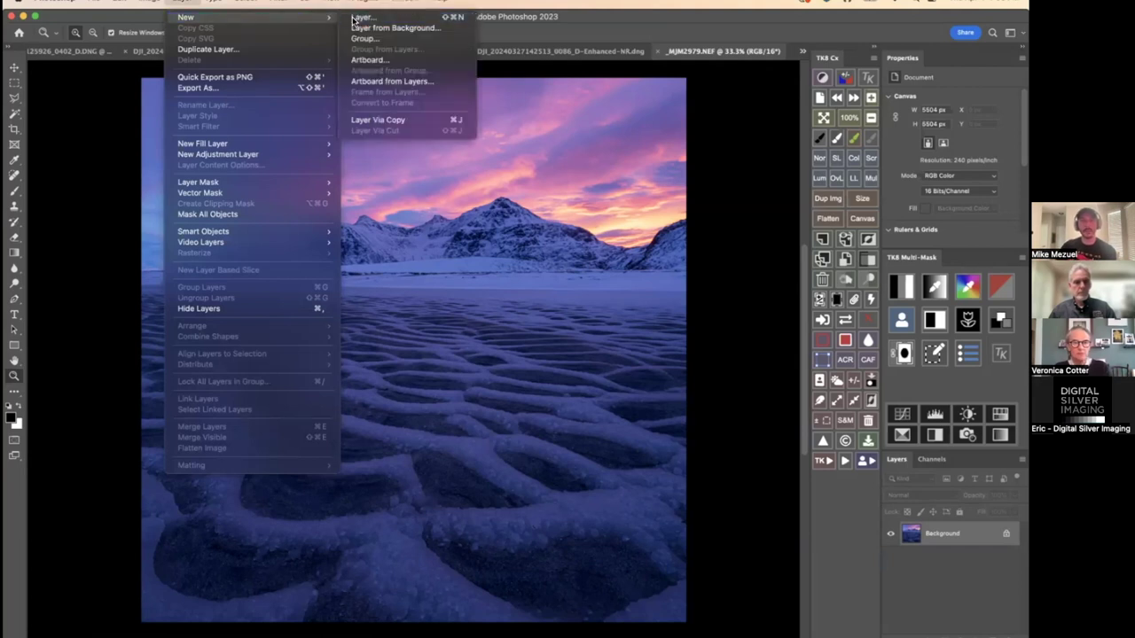
{"action": "left_click", "coordinate": [353, 18]}
{"action": "type", "text": "Dodge"}
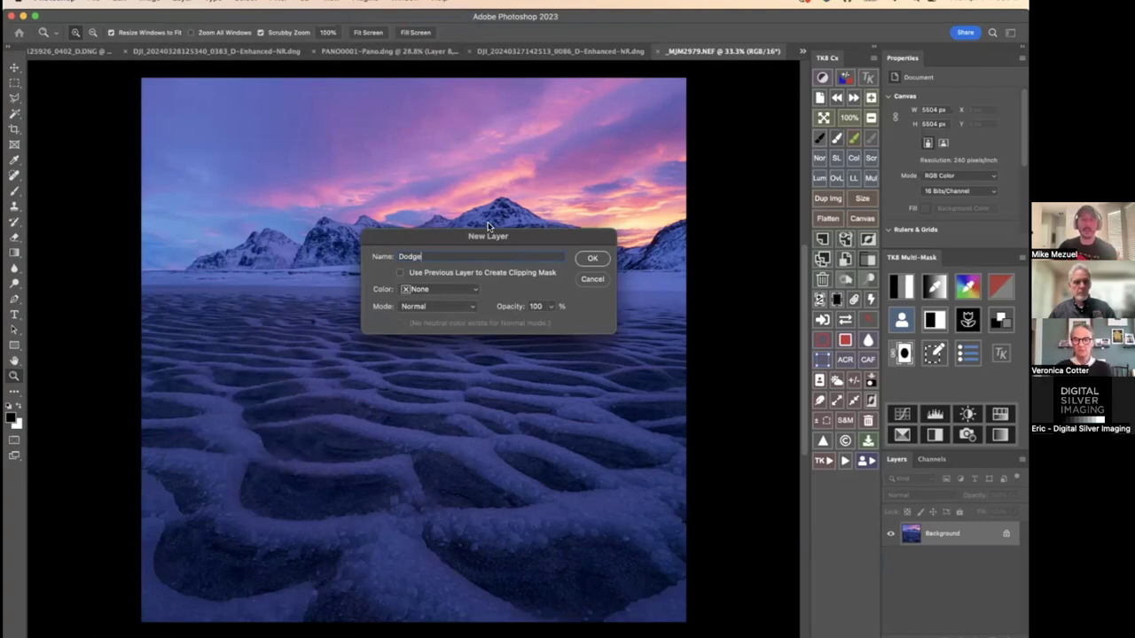
{"action": "left_click", "coordinate": [416, 307]}
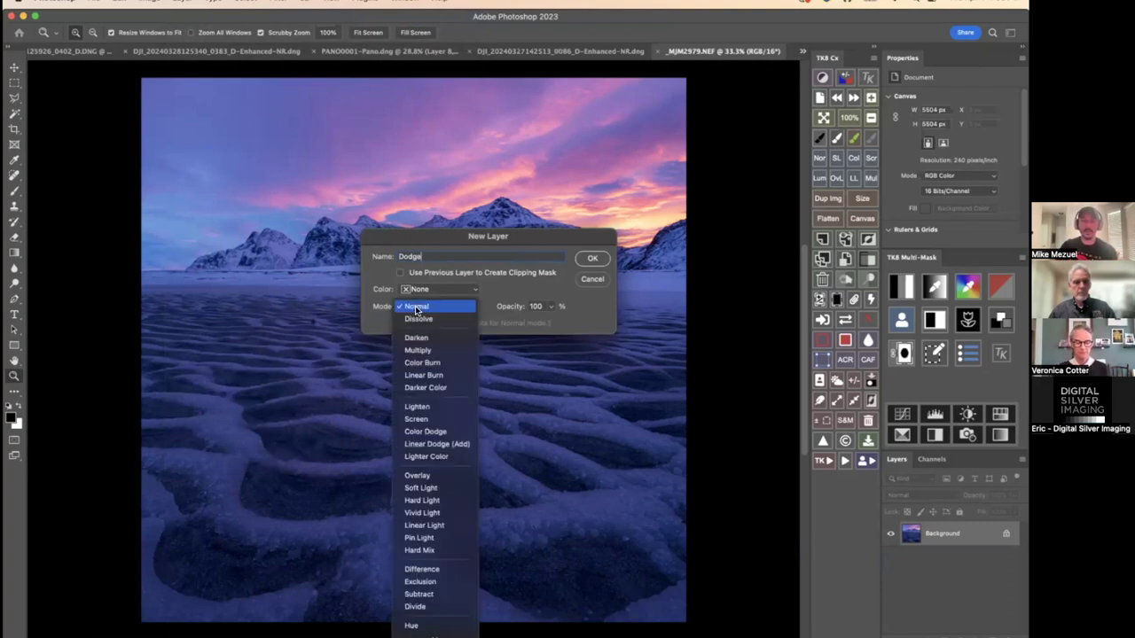
{"action": "left_click", "coordinate": [434, 489]}
{"action": "left_click", "coordinate": [592, 258]}
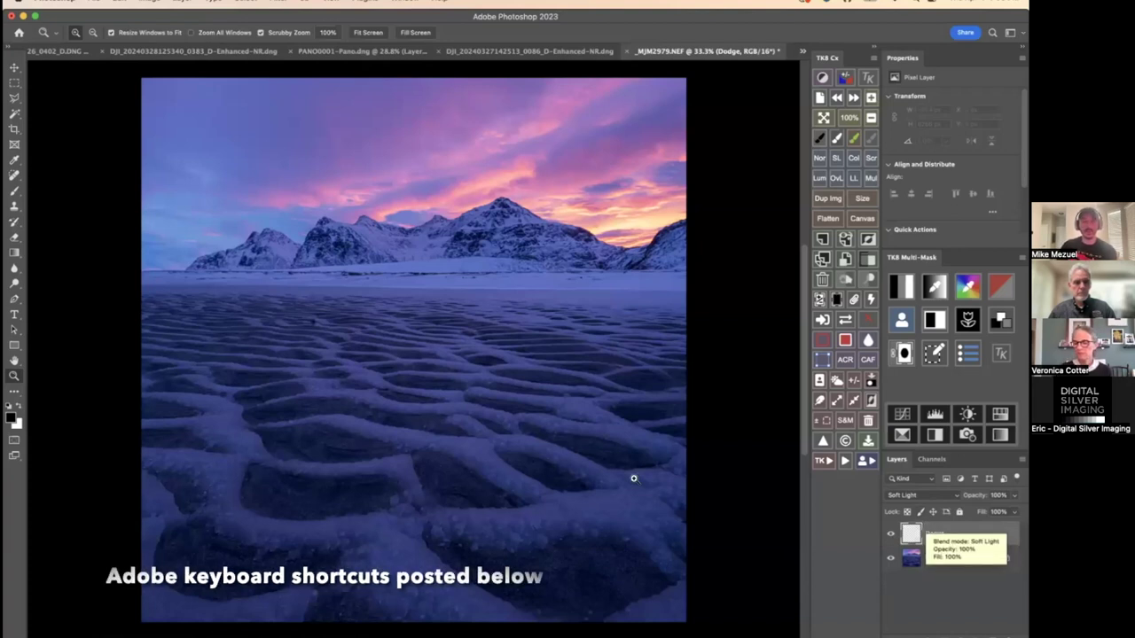
Sample a blue colour from the ice ripples with the Eyedropper
{"action": "key", "text": "i"}
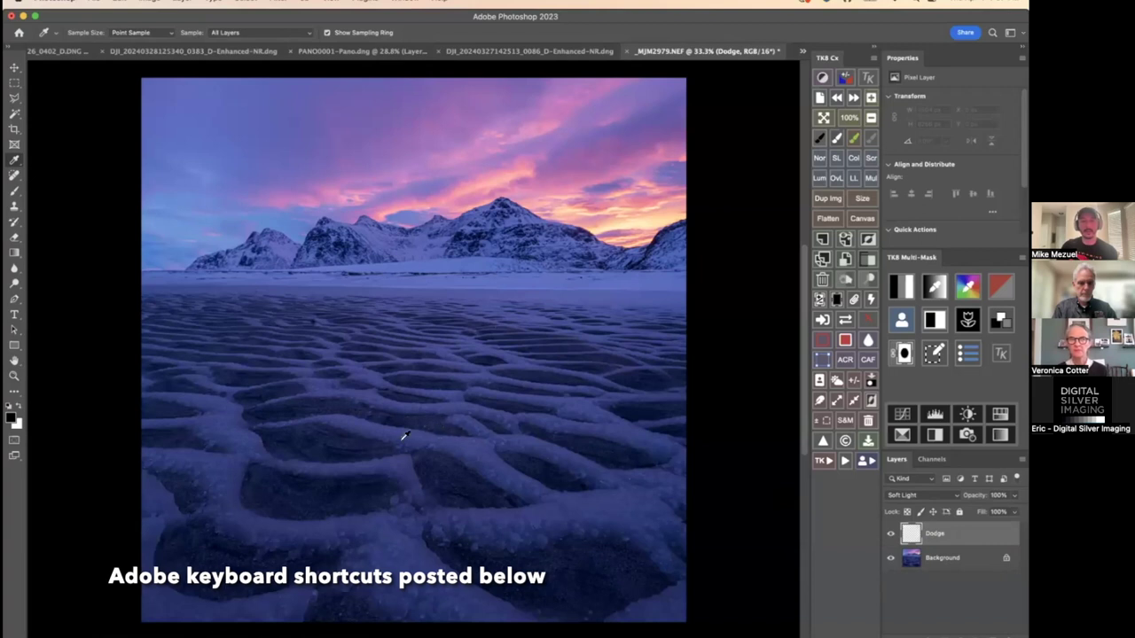
{"action": "left_click", "coordinate": [478, 439]}
{"action": "left_click_drag", "start_coordinate": [477, 439], "coordinate": [388, 424]}
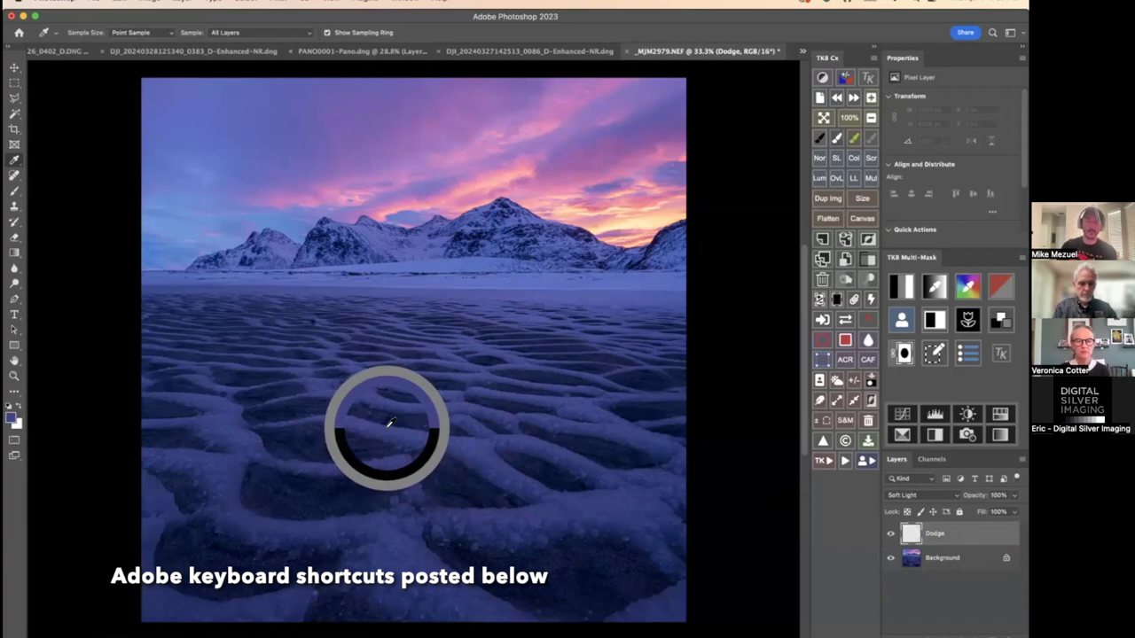
{"action": "left_click_drag", "start_coordinate": [388, 424], "coordinate": [388, 424]}
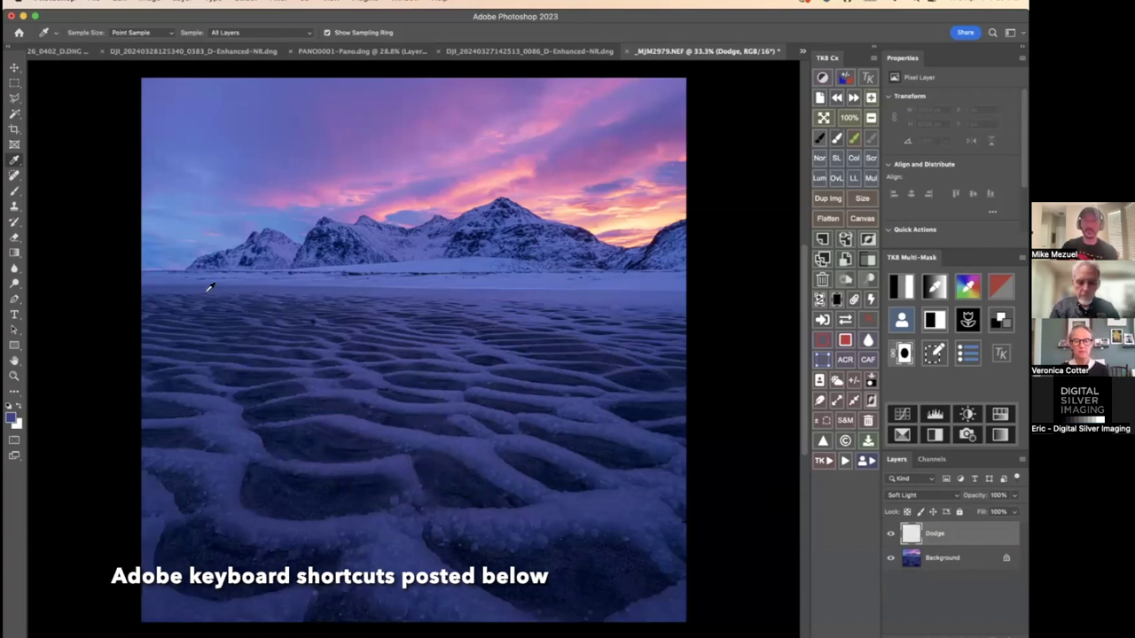
Lighten the foreground colour to pale lavender, hex c0b6f6
{"action": "left_click", "coordinate": [12, 421]}
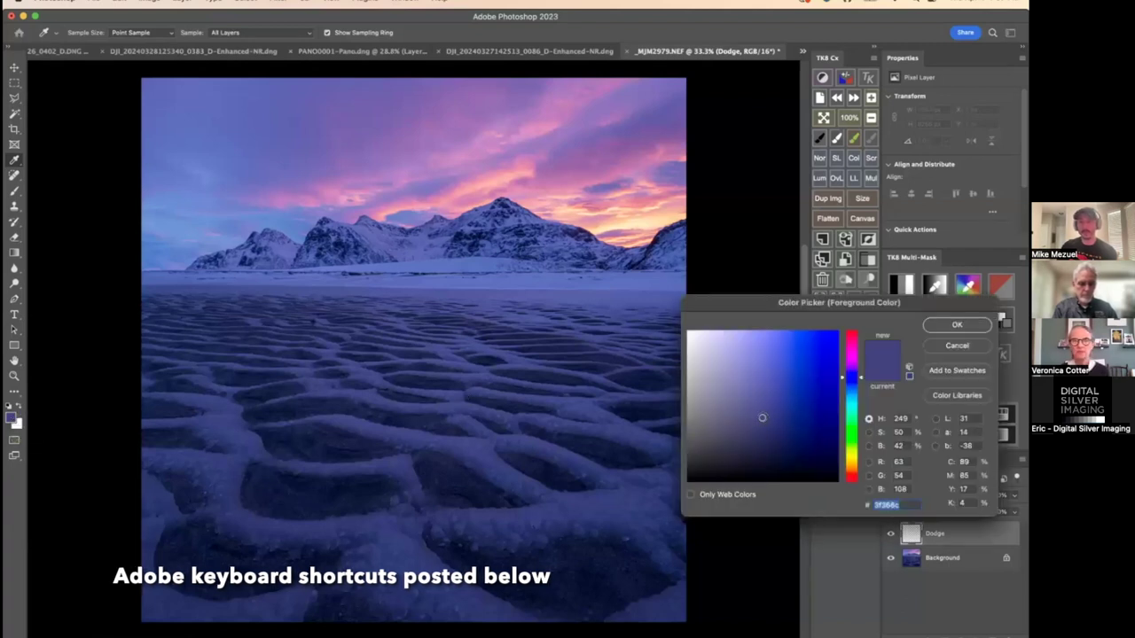
{"action": "left_click_drag", "start_coordinate": [762, 417], "coordinate": [732, 337]}
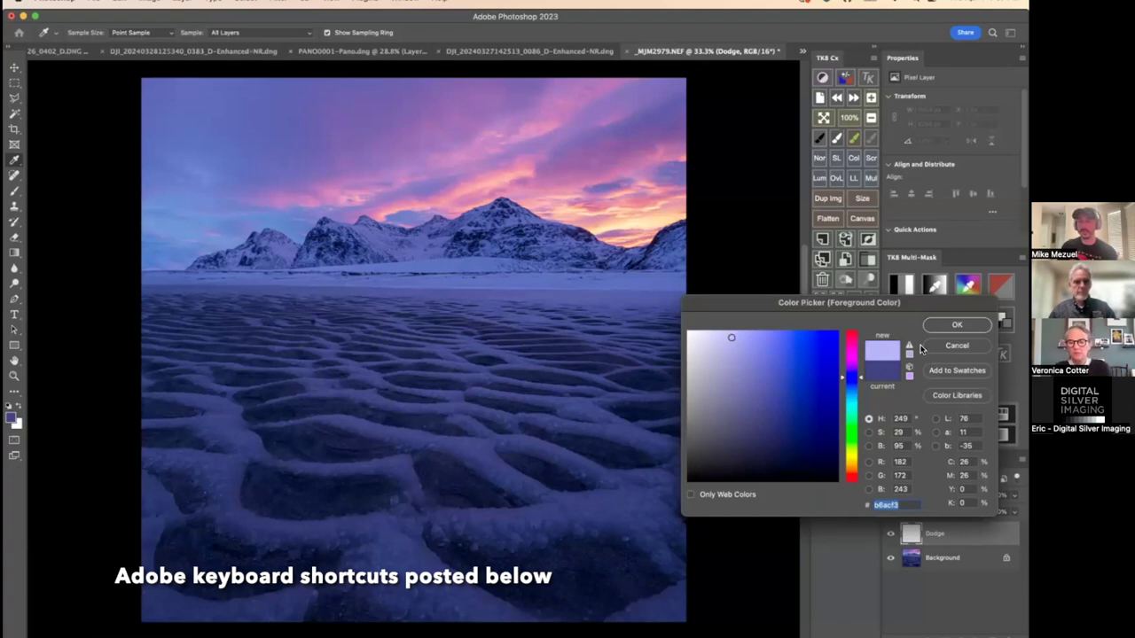
{"action": "left_click_drag", "start_coordinate": [729, 337], "coordinate": [726, 336]}
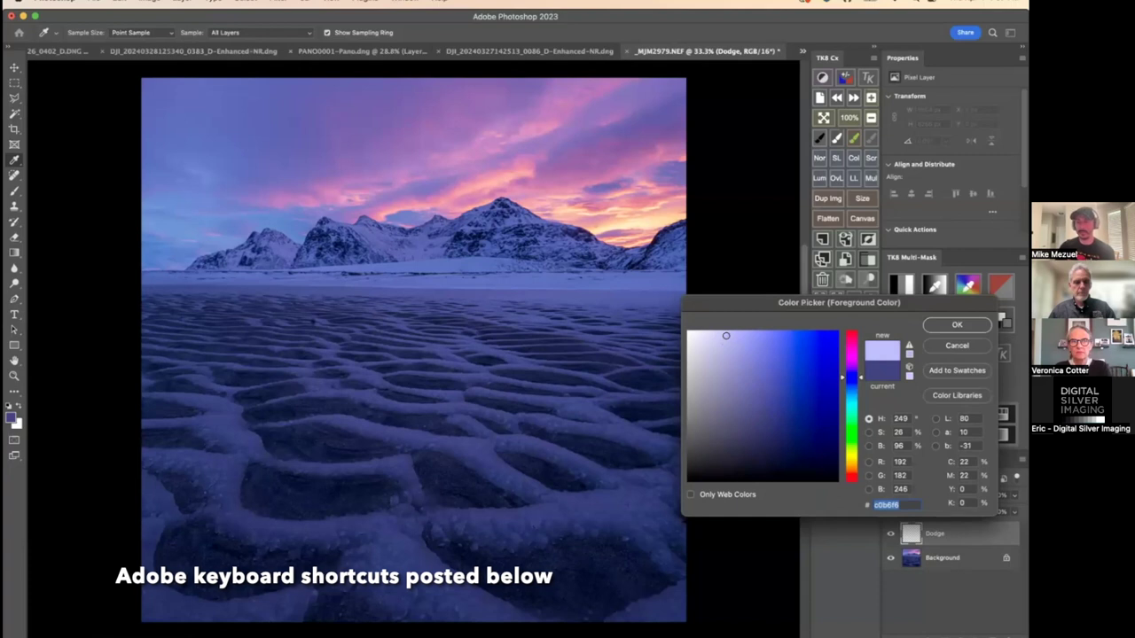
{"action": "key", "text": "Return"}
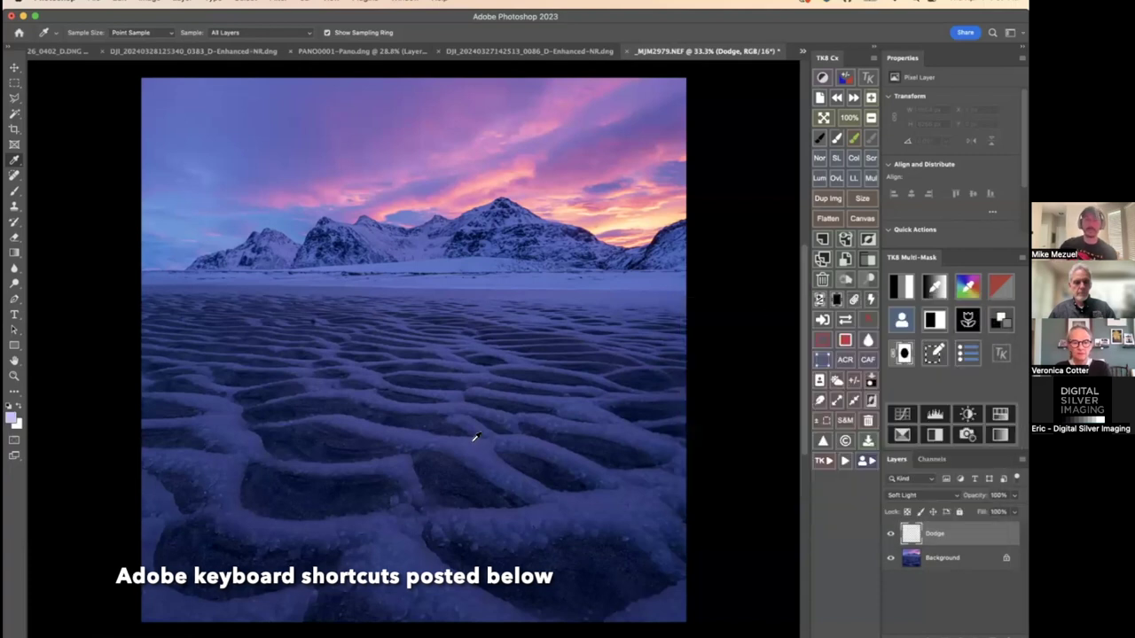
{"action": "key", "text": "b"}
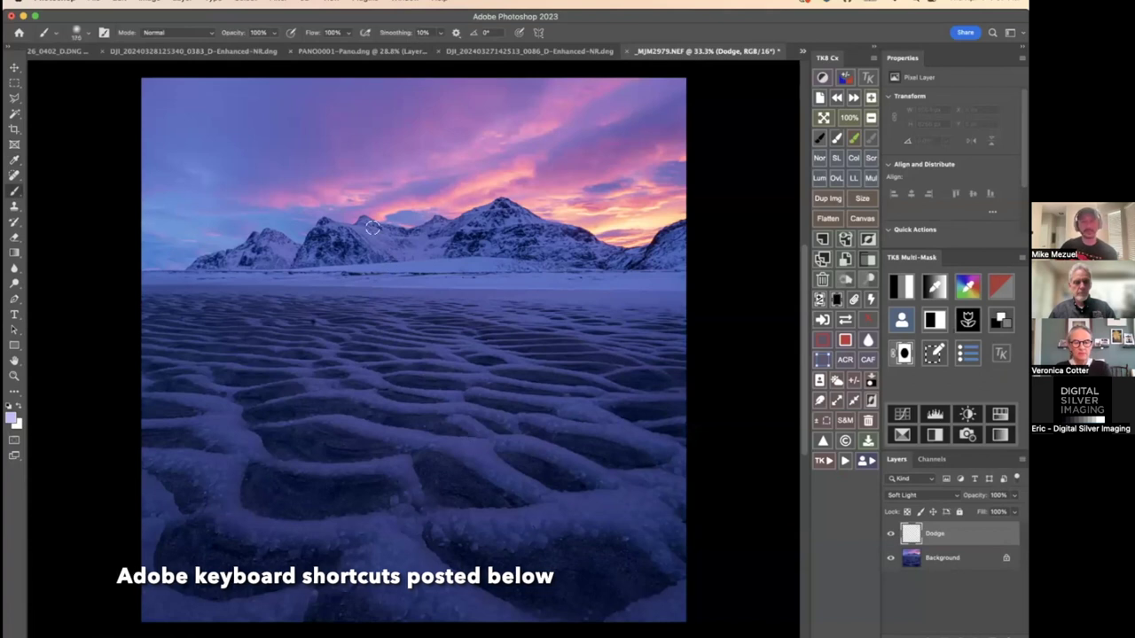
Lower brush opacity to 10% and paint lightening over the ice ripples, enlarging the brush to 200
{"action": "left_click", "coordinate": [275, 33]}
{"action": "left_click_drag", "start_coordinate": [275, 51], "coordinate": [224, 52]}
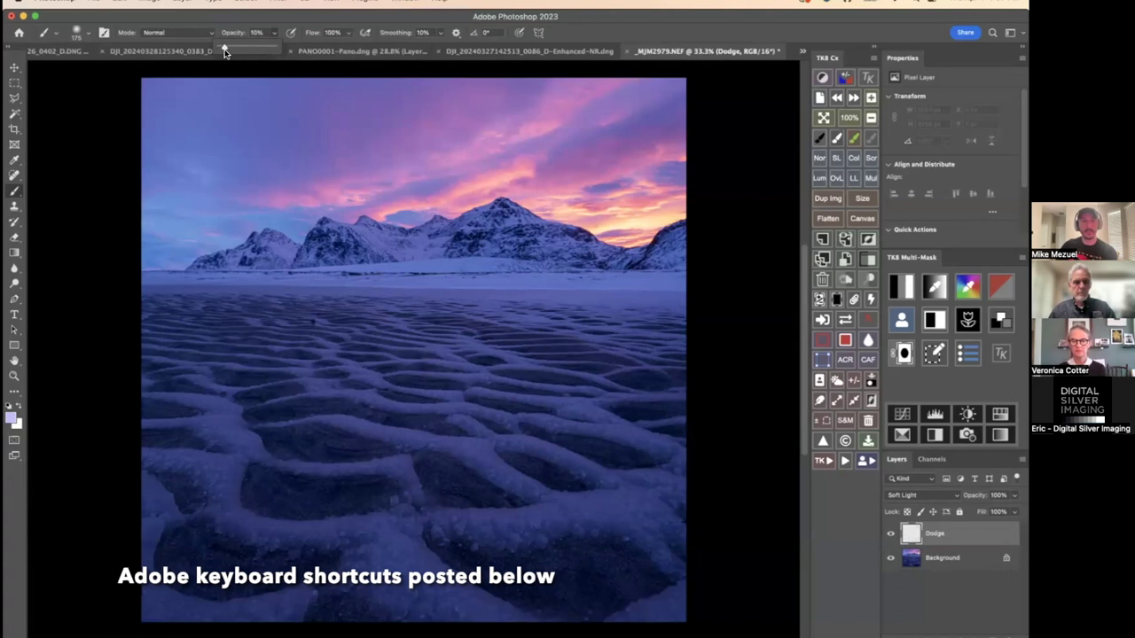
{"action": "left_click", "coordinate": [104, 264]}
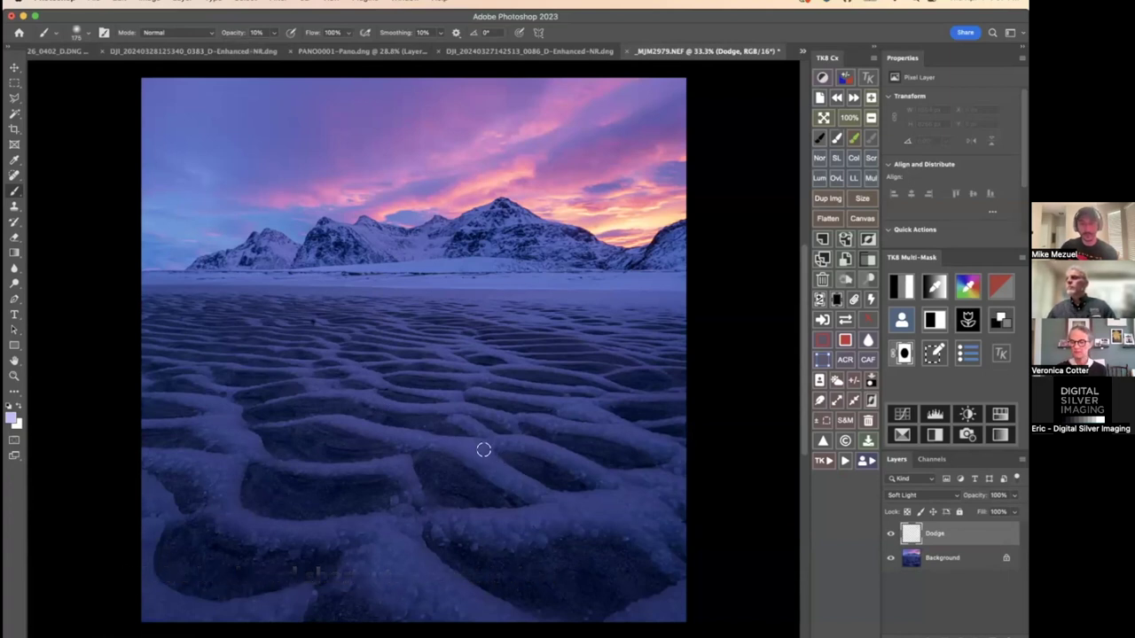
{"action": "left_click_drag", "start_coordinate": [494, 466], "coordinate": [535, 484]}
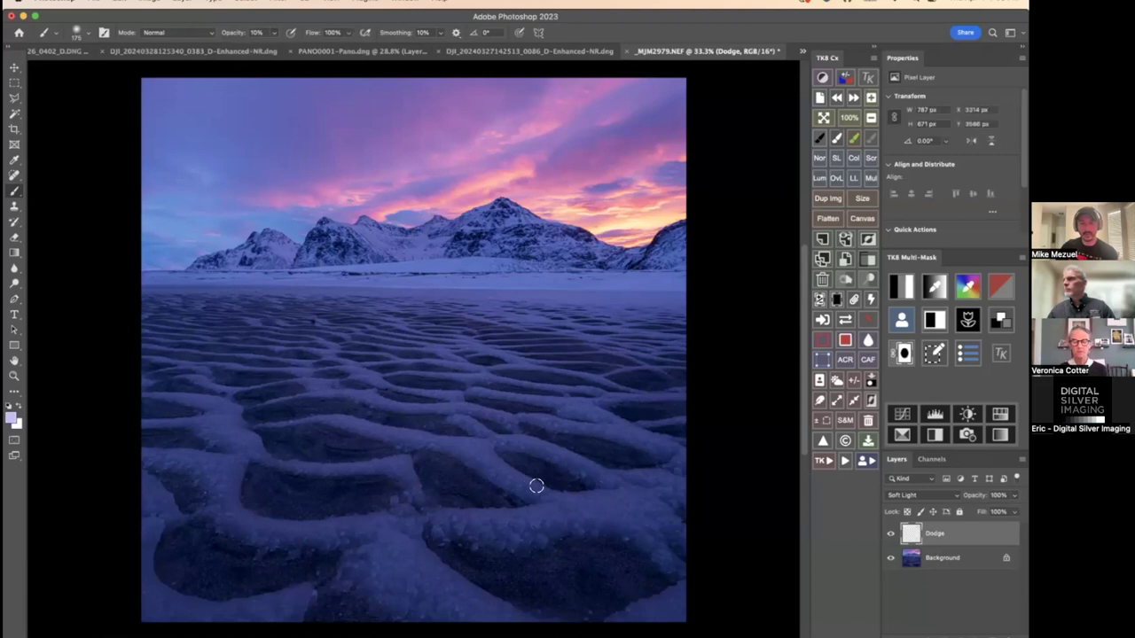
{"action": "mouse_move", "coordinate": [485, 451]}
{"action": "left_mouse_down"}
{"action": "mouse_move", "coordinate": [449, 443]}
{"action": "mouse_move", "coordinate": [466, 434]}
{"action": "mouse_move", "coordinate": [555, 449]}
{"action": "mouse_move", "coordinate": [606, 474]}
{"action": "left_mouse_up"}
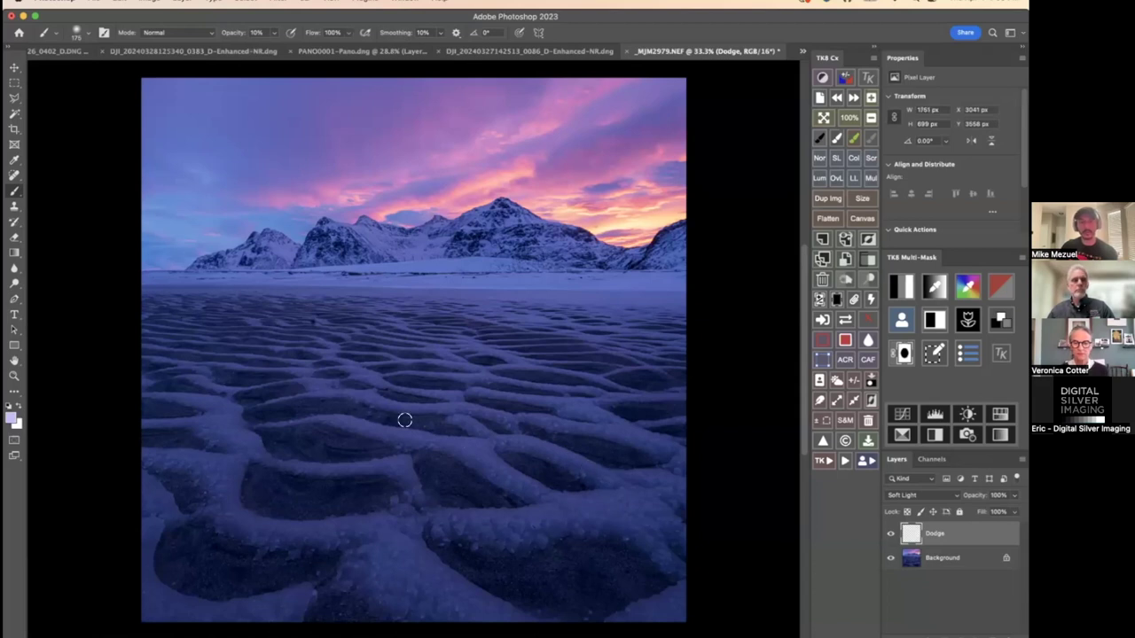
{"action": "mouse_move", "coordinate": [260, 431]}
{"action": "left_mouse_down"}
{"action": "mouse_move", "coordinate": [253, 448]}
{"action": "mouse_move", "coordinate": [218, 408]}
{"action": "left_mouse_up"}
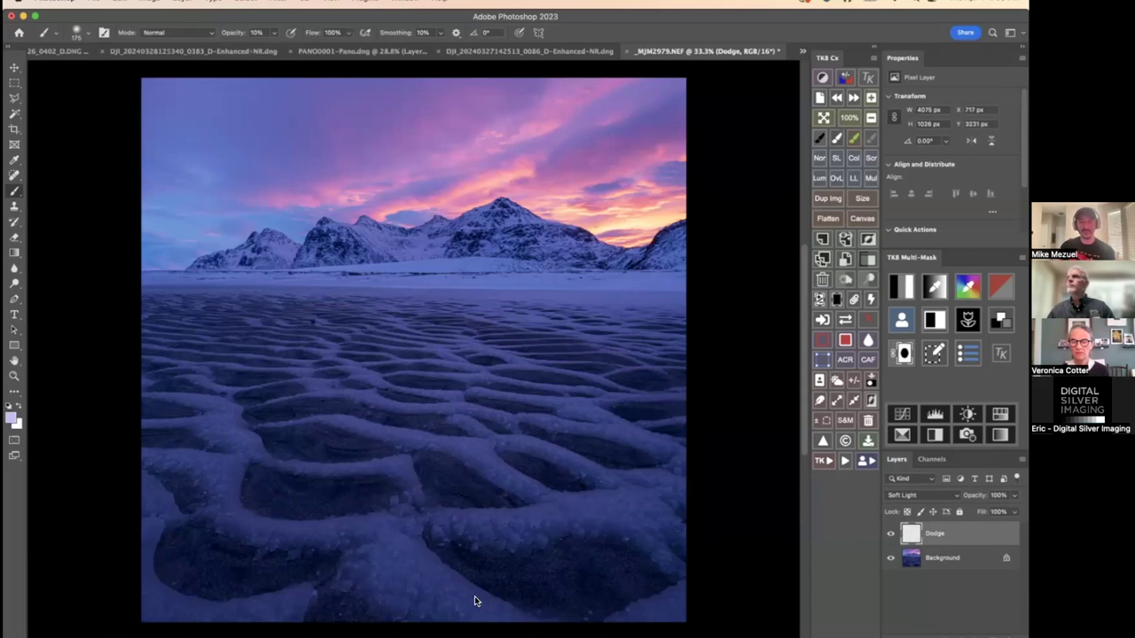
{"action": "mouse_move", "coordinate": [484, 450]}
{"action": "left_mouse_down"}
{"action": "mouse_move", "coordinate": [522, 479]}
{"action": "mouse_move", "coordinate": [611, 482]}
{"action": "left_mouse_up"}
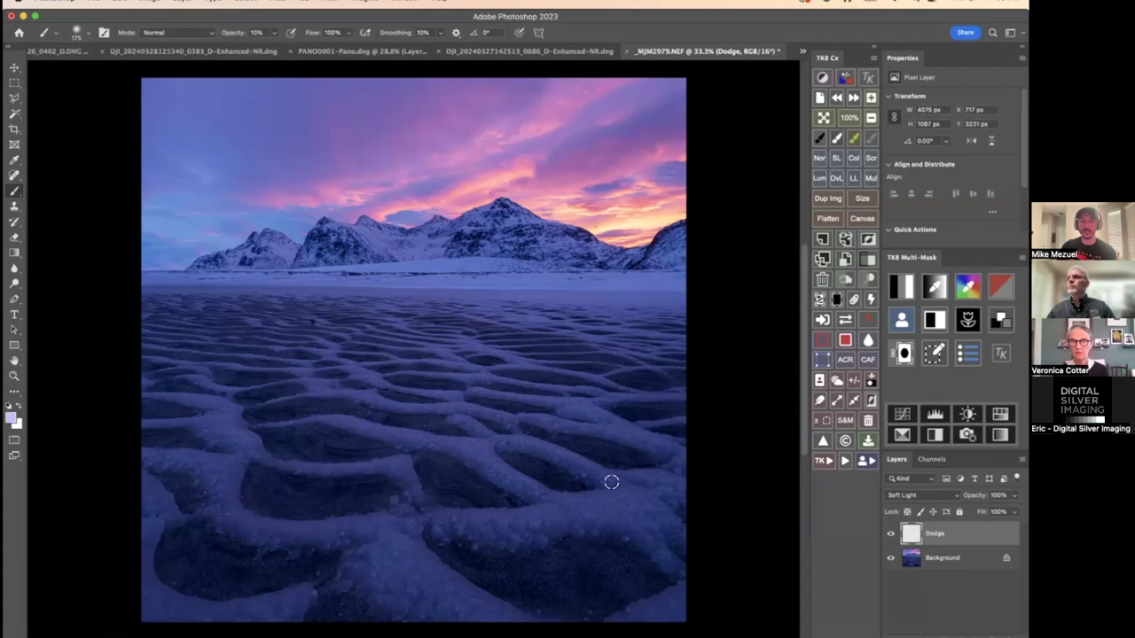
{"action": "key", "text": "bracketright"}
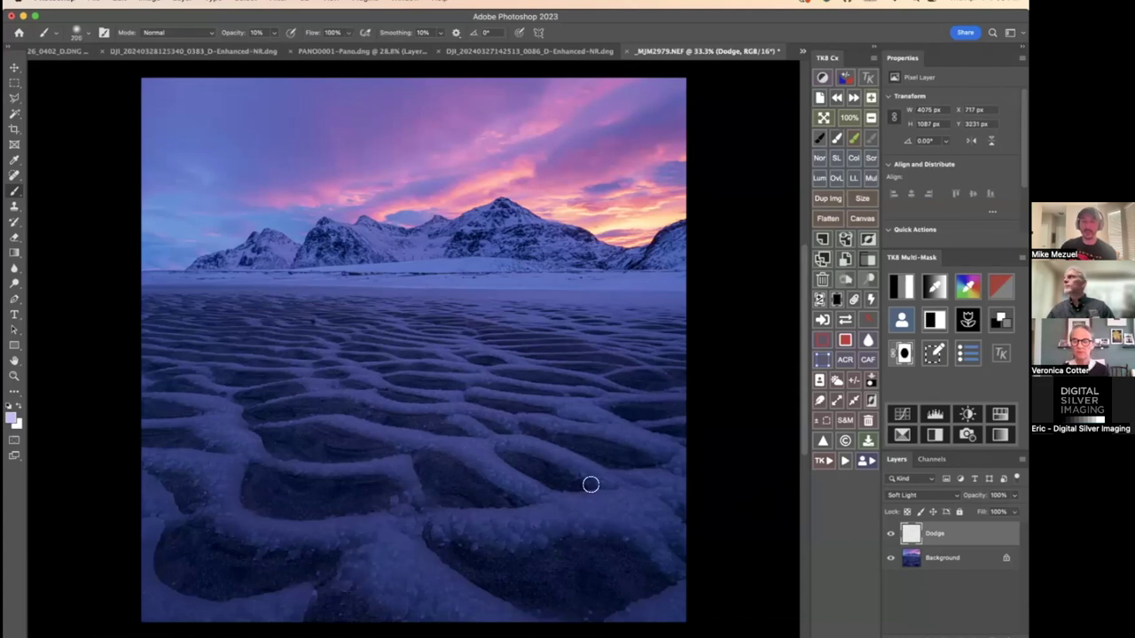
{"action": "mouse_move", "coordinate": [591, 481]}
{"action": "left_mouse_down"}
{"action": "mouse_move", "coordinate": [611, 505]}
{"action": "mouse_move", "coordinate": [484, 517]}
{"action": "mouse_move", "coordinate": [632, 502]}
{"action": "mouse_move", "coordinate": [546, 484]}
{"action": "mouse_move", "coordinate": [404, 502]}
{"action": "mouse_move", "coordinate": [399, 524]}
{"action": "mouse_move", "coordinate": [387, 521]}
{"action": "mouse_move", "coordinate": [406, 554]}
{"action": "left_mouse_up"}
Toggle the Dodge layer's visibility repeatedly to compare before and after
{"action": "left_click", "coordinate": [891, 534]}
{"action": "left_click", "coordinate": [891, 534]}
{"action": "left_click", "coordinate": [891, 534]}
{"action": "left_click", "coordinate": [891, 534]}
{"action": "left_click", "coordinate": [891, 534]}
{"action": "left_click", "coordinate": [891, 534]}
{"action": "left_click", "coordinate": [891, 533]}
{"action": "left_click", "coordinate": [891, 533]}
{"action": "left_click", "coordinate": [891, 534]}
{"action": "left_click", "coordinate": [891, 534]}
{"action": "left_click", "coordinate": [891, 534]}
{"action": "left_click", "coordinate": [891, 533]}
{"action": "left_click", "coordinate": [891, 534]}
{"action": "left_click", "coordinate": [891, 534]}
{"action": "left_click", "coordinate": [891, 534]}
{"action": "left_click", "coordinate": [891, 534]}
{"action": "left_click", "coordinate": [891, 534]}
{"action": "left_click", "coordinate": [891, 534]}
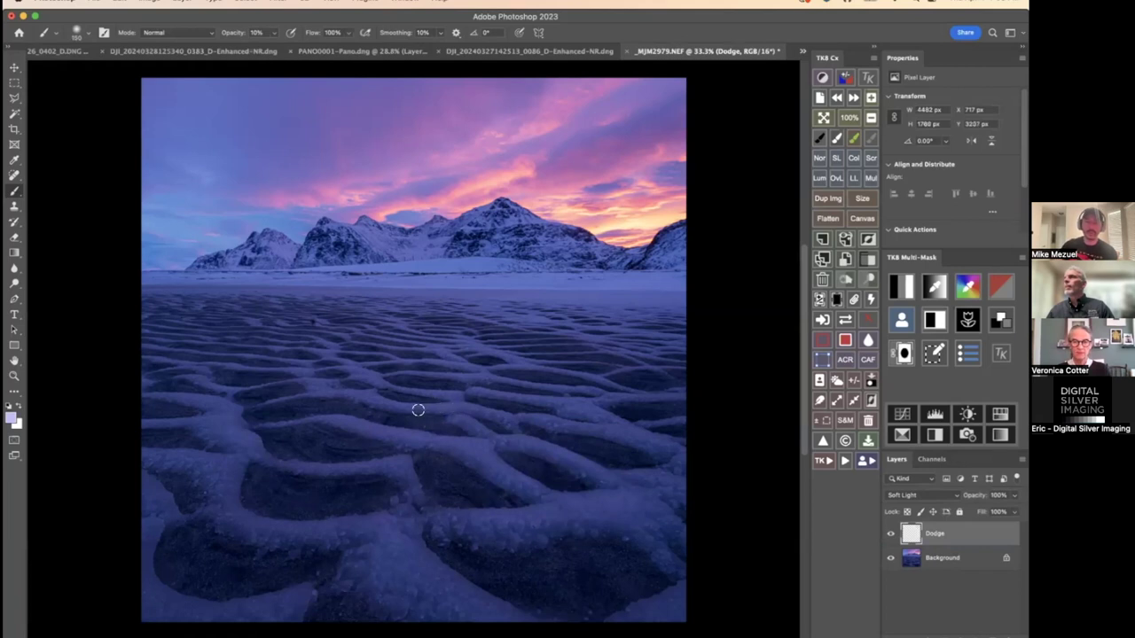
Paint another stroke across the icy foreground, compare with Dodge toggled, and leave it visible
{"action": "mouse_move", "coordinate": [404, 409]}
{"action": "left_mouse_down"}
{"action": "mouse_move", "coordinate": [514, 400]}
{"action": "mouse_move", "coordinate": [599, 413]}
{"action": "left_mouse_up"}
{"action": "left_click", "coordinate": [891, 533]}
{"action": "left_click", "coordinate": [891, 533]}
{"action": "left_click", "coordinate": [891, 533]}
{"action": "left_click", "coordinate": [891, 533]}
{"action": "left_click", "coordinate": [891, 533]}
{"action": "left_click", "coordinate": [891, 533]}
{"action": "left_click", "coordinate": [891, 533]}
{"action": "left_click", "coordinate": [891, 533]}
{"action": "left_click", "coordinate": [891, 533]}
{"action": "left_click", "coordinate": [891, 533]}
{"action": "left_click", "coordinate": [891, 532]}
{"action": "left_click", "coordinate": [891, 533]}
{"action": "left_click", "coordinate": [891, 533]}
{"action": "left_click", "coordinate": [891, 533]}
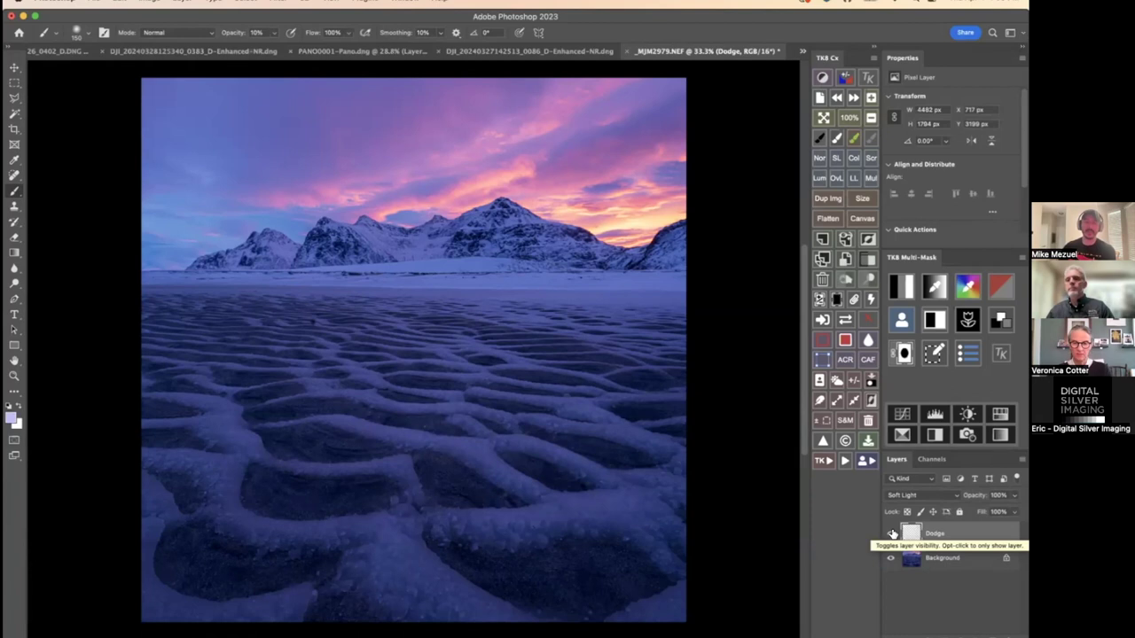
Stamp all visible layers into a new merged Layer 1 above Dodge
{"action": "left_click", "coordinate": [891, 533]}
{"action": "left_click", "coordinate": [891, 533]}
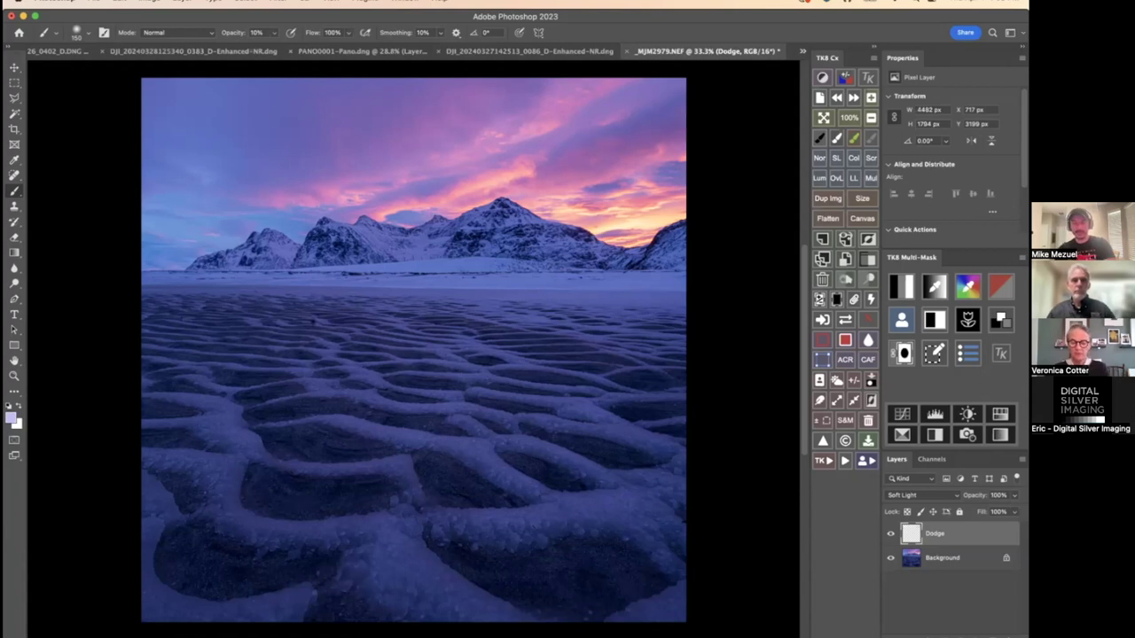
{"action": "key", "text": "alt+shift+super+e"}
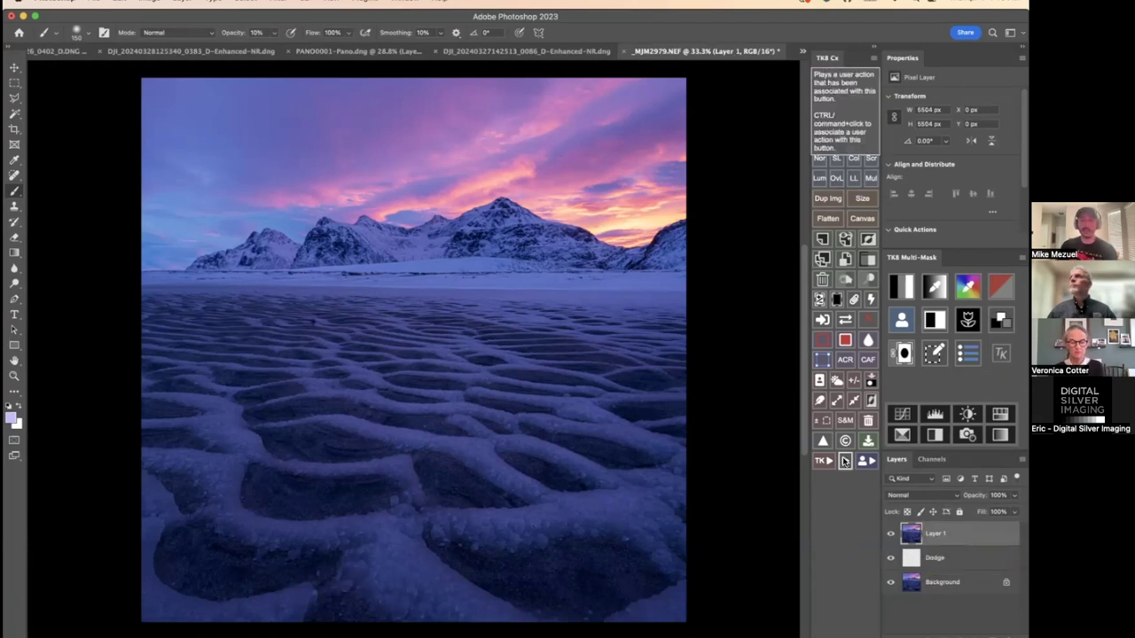
Rename Layer 1 to Sharpen and apply a 1.0-pixel High Pass filter
{"action": "double_click", "coordinate": [936, 533]}
{"action": "type", "text": "Sharpen"}
{"action": "key", "text": "Return"}
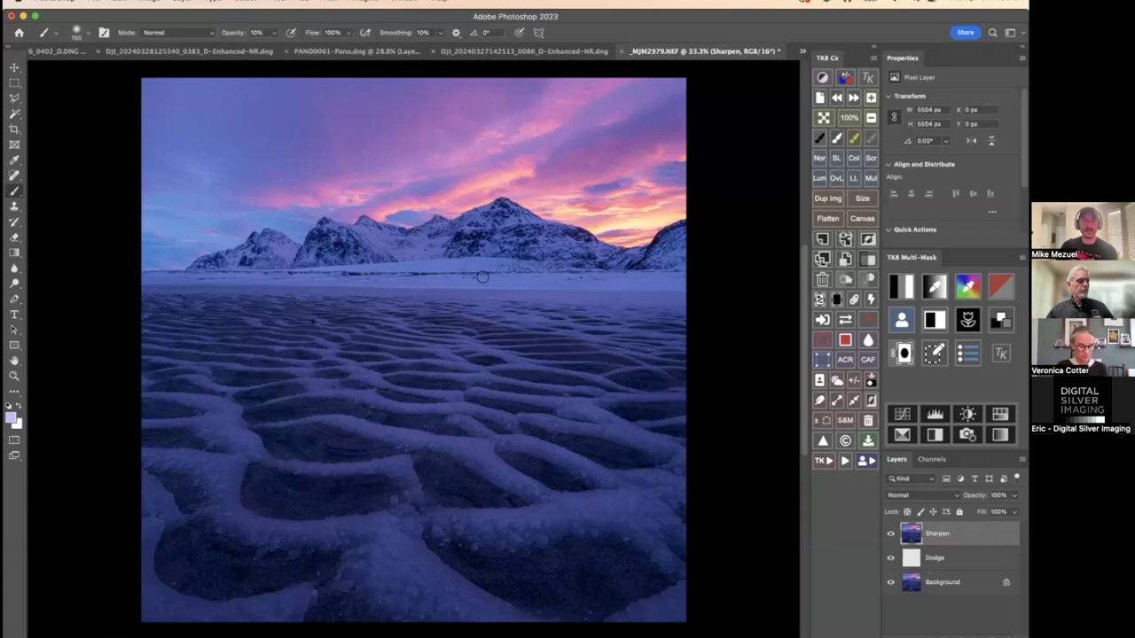
{"action": "left_click", "coordinate": [284, 4]}
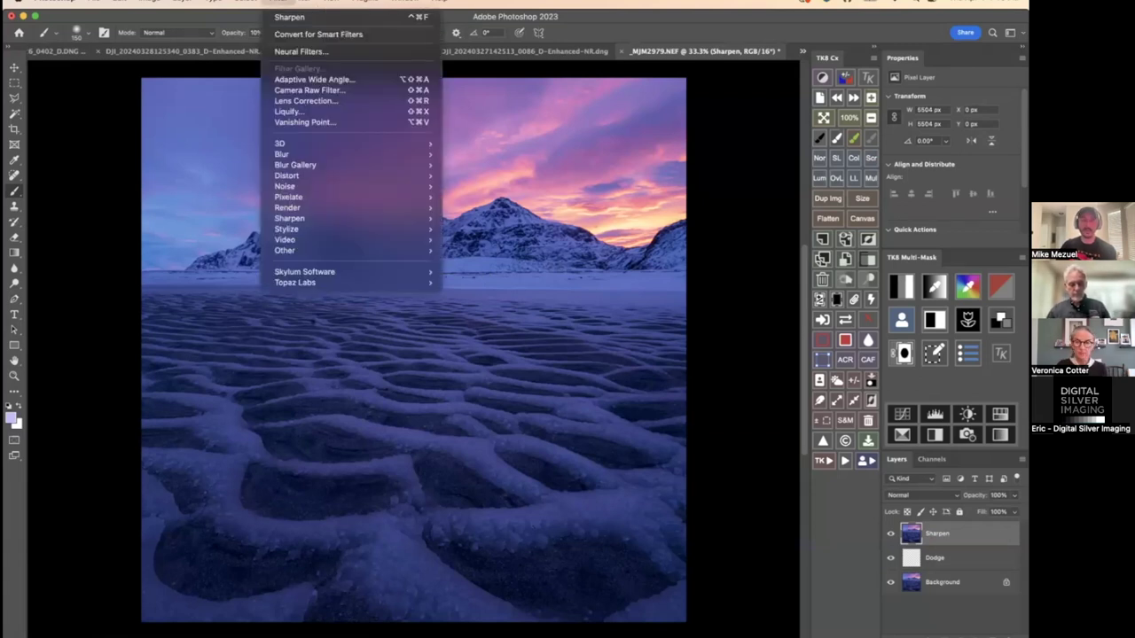
{"action": "mouse_move", "coordinate": [333, 253]}
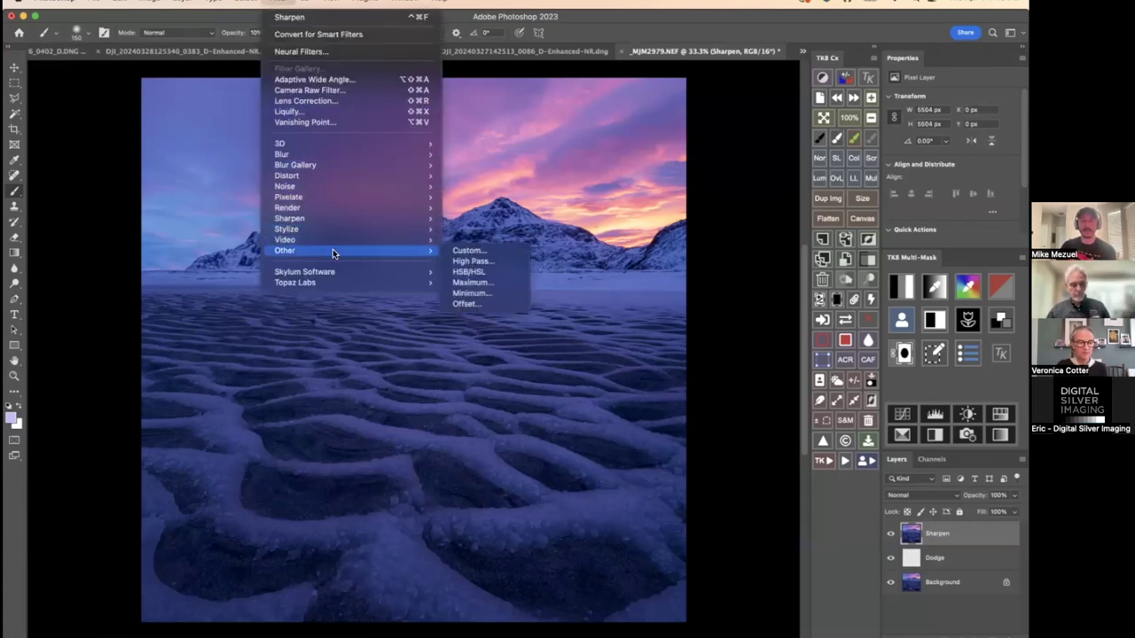
{"action": "left_click", "coordinate": [466, 262]}
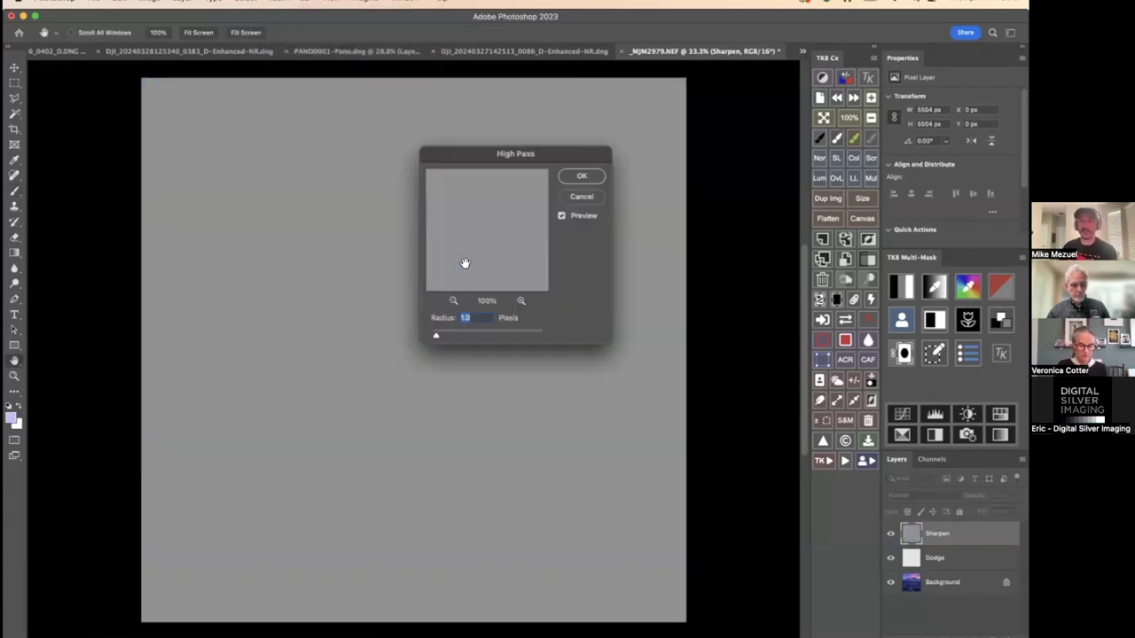
{"action": "left_click", "coordinate": [581, 176]}
{"action": "key", "text": "b"}
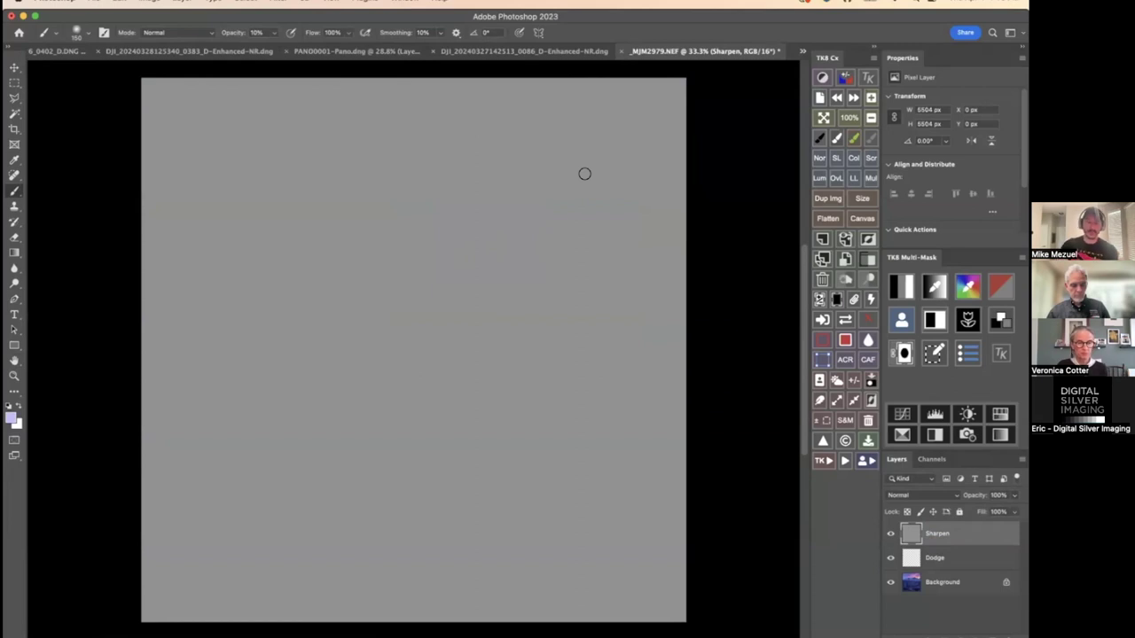
Zoom in to inspect the grey high-pass detail, then fit the image on screen
{"action": "key", "text": "z"}
{"action": "left_click", "coordinate": [493, 371]}
{"action": "left_click", "coordinate": [492, 370]}
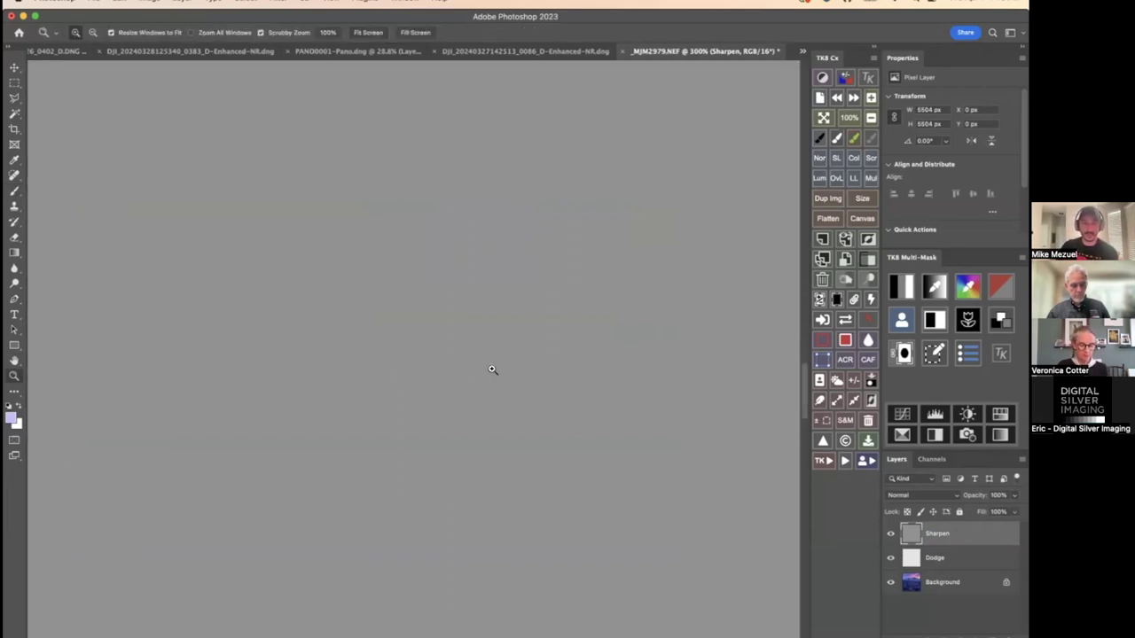
{"action": "scroll", "coordinate": [492, 370], "scroll_direction": "up", "scroll_amount": 3}
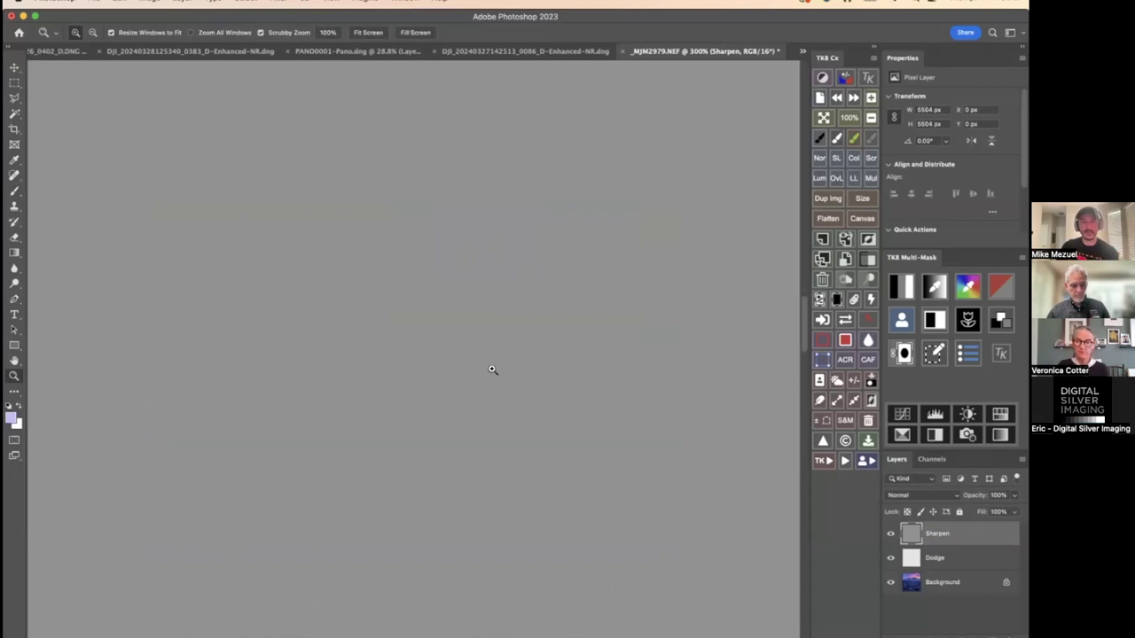
{"action": "scroll", "coordinate": [492, 370], "scroll_direction": "up", "scroll_amount": 1}
{"action": "scroll", "coordinate": [492, 370], "scroll_direction": "up", "scroll_amount": 2}
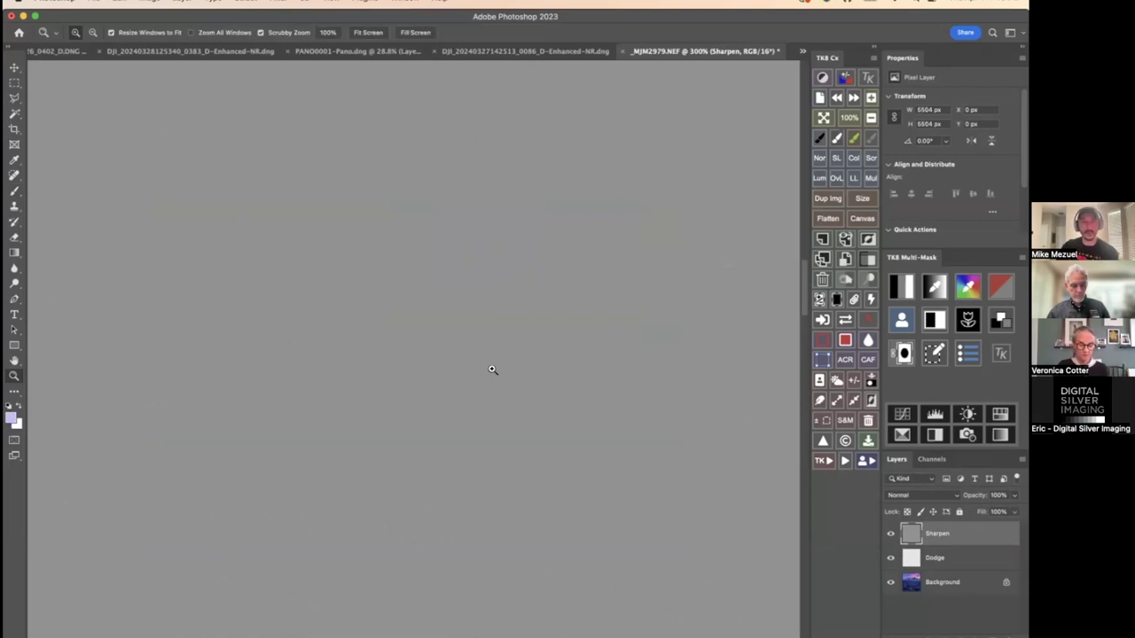
{"action": "scroll", "coordinate": [557, 201], "scroll_direction": "up", "scroll_amount": 1}
{"action": "scroll", "coordinate": [545, 222], "scroll_direction": "up", "scroll_amount": 1}
{"action": "scroll", "coordinate": [552, 290], "scroll_direction": "up", "scroll_amount": 1}
{"action": "scroll", "coordinate": [603, 172], "scroll_direction": "up", "scroll_amount": 2}
{"action": "scroll", "coordinate": [606, 187], "scroll_direction": "down", "scroll_amount": 3}
{"action": "right_click", "coordinate": [606, 187]}
{"action": "left_click", "coordinate": [612, 197]}
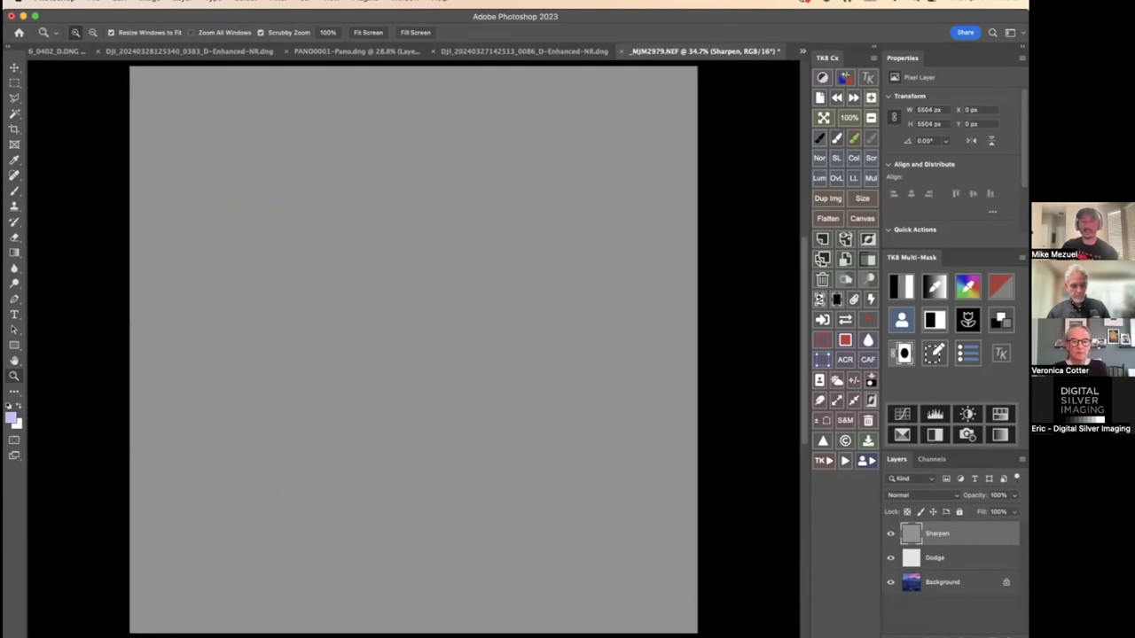
{"action": "left_click", "coordinate": [922, 495]}
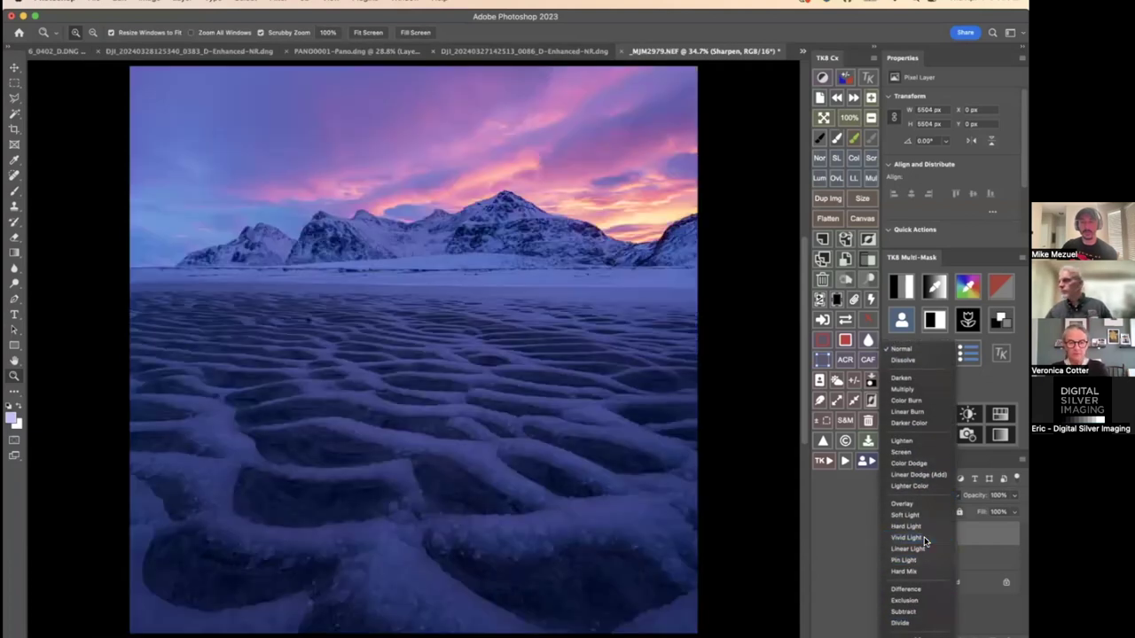
Blend Sharpen in Vivid Light, compare it on and off, then fit the image on screen
{"action": "left_click", "coordinate": [923, 538]}
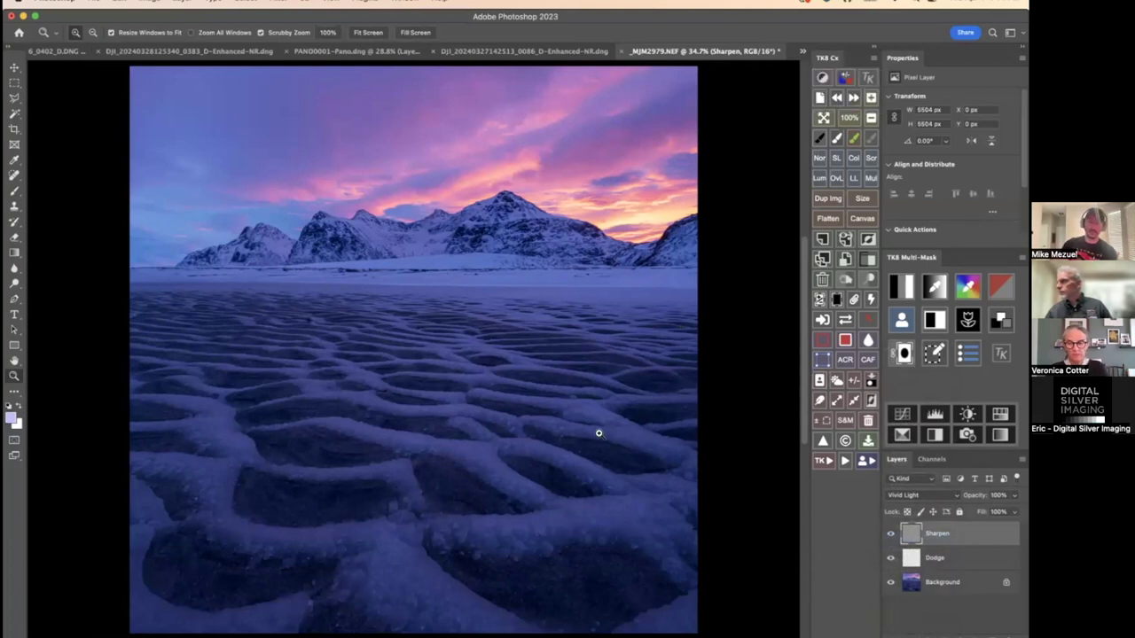
{"action": "scroll", "coordinate": [416, 410], "scroll_direction": "up", "scroll_amount": 2}
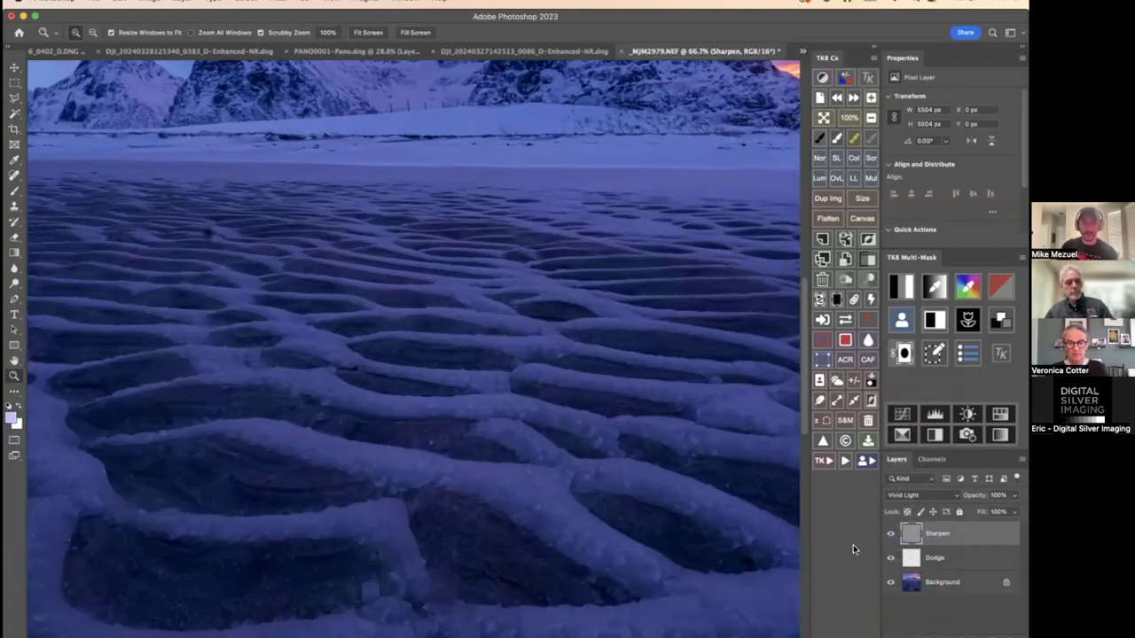
{"action": "left_click", "coordinate": [891, 536]}
{"action": "left_click", "coordinate": [891, 536]}
{"action": "left_click", "coordinate": [891, 537]}
{"action": "left_click", "coordinate": [891, 536]}
{"action": "scroll", "coordinate": [490, 446], "scroll_direction": "up", "scroll_amount": 1}
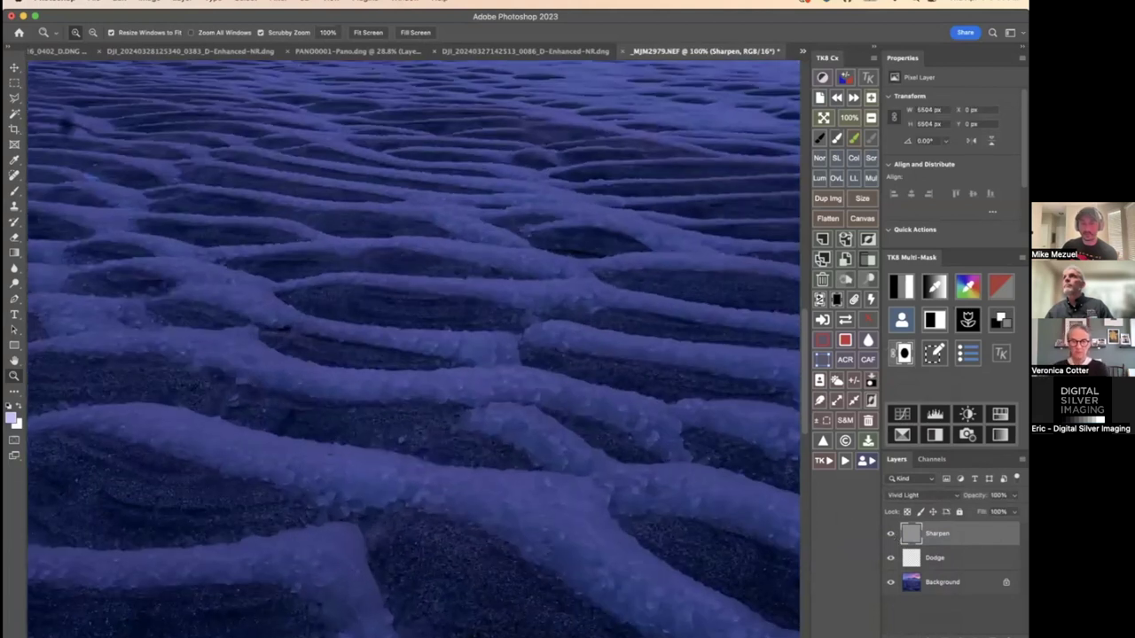
{"action": "left_click", "coordinate": [891, 536]}
{"action": "left_click", "coordinate": [891, 536]}
{"action": "left_click", "coordinate": [890, 537]}
{"action": "left_click", "coordinate": [890, 536]}
{"action": "left_click", "coordinate": [891, 537]}
{"action": "left_click", "coordinate": [890, 536]}
{"action": "left_click", "coordinate": [890, 536]}
{"action": "left_click", "coordinate": [890, 536]}
{"action": "left_click", "coordinate": [890, 537]}
{"action": "left_click", "coordinate": [891, 536]}
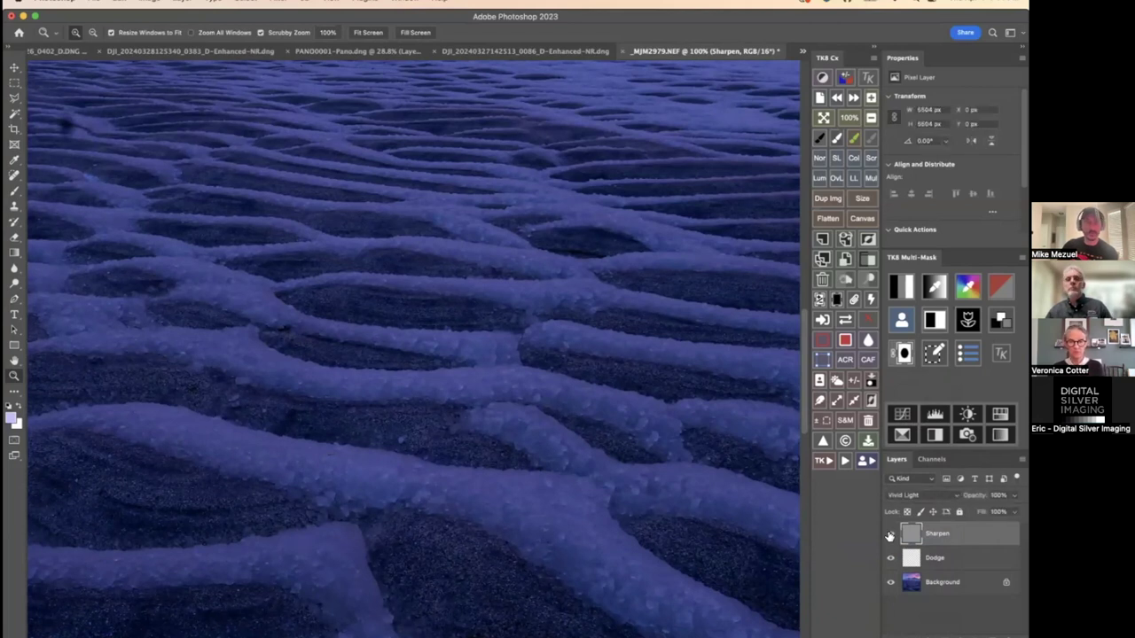
{"action": "right_click", "coordinate": [642, 406]}
{"action": "left_click", "coordinate": [646, 411]}
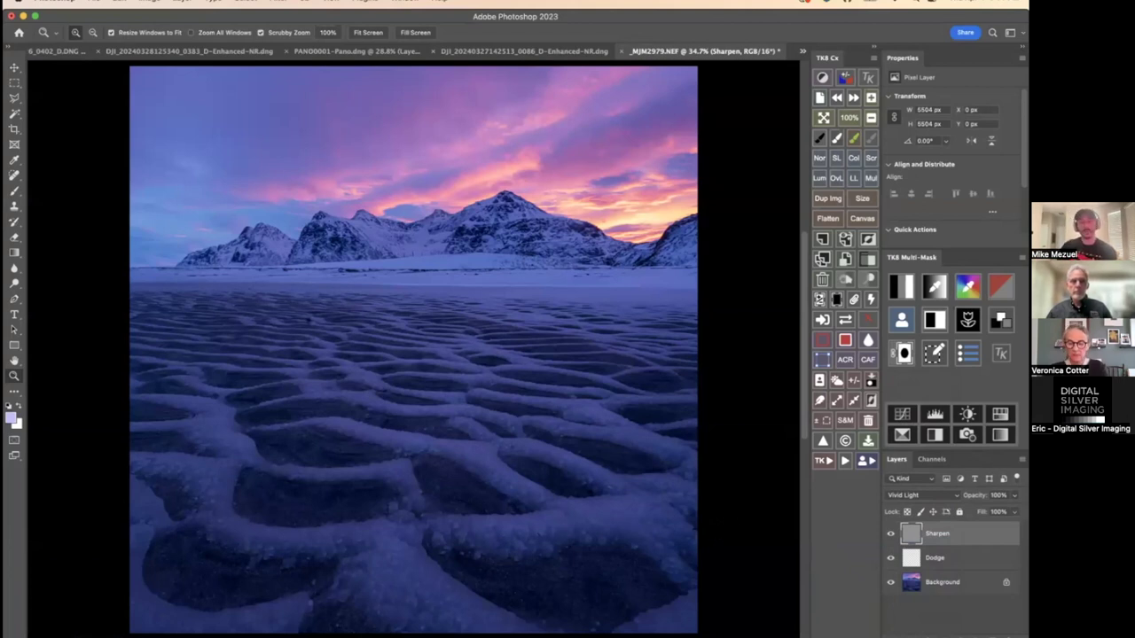
Add a white layer mask to Sharpen and set the brush to 100% opacity
{"action": "key", "text": "ctrl+shift+m"}
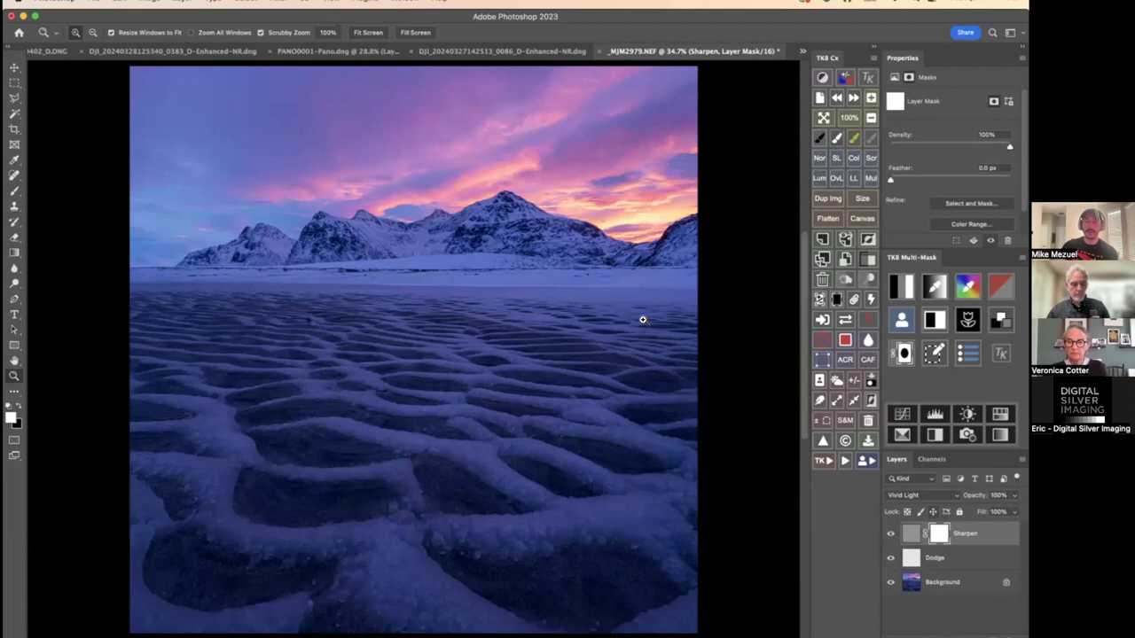
{"action": "key", "text": "b"}
{"action": "key", "text": "bracketright"}
{"action": "key", "text": "bracketright"}
{"action": "key", "text": "bracketright"}
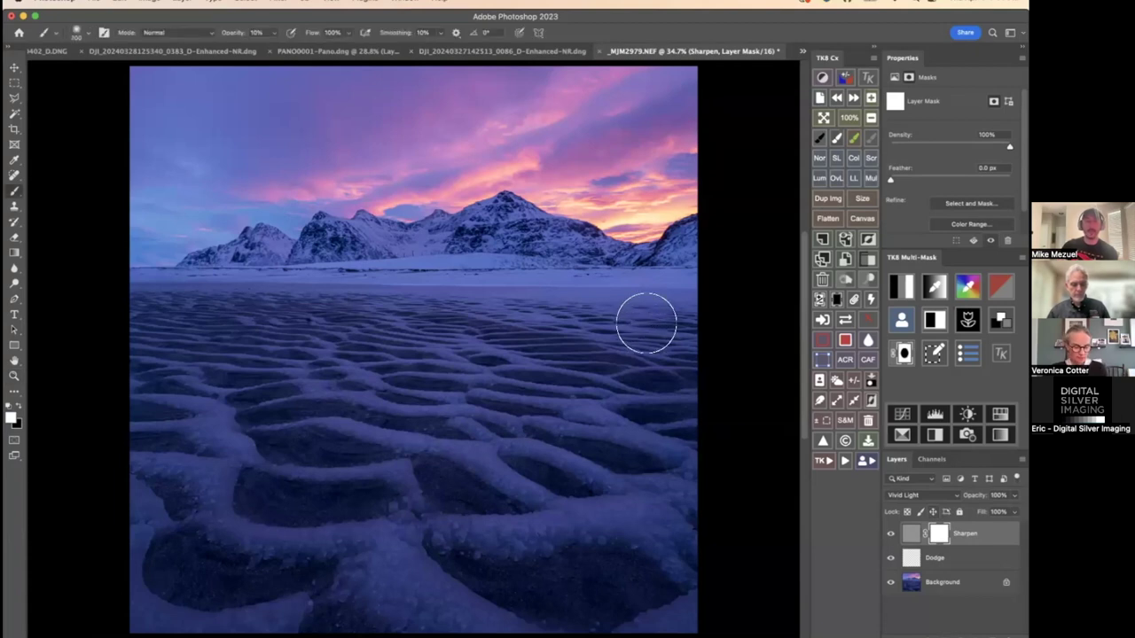
{"action": "key", "text": "0"}
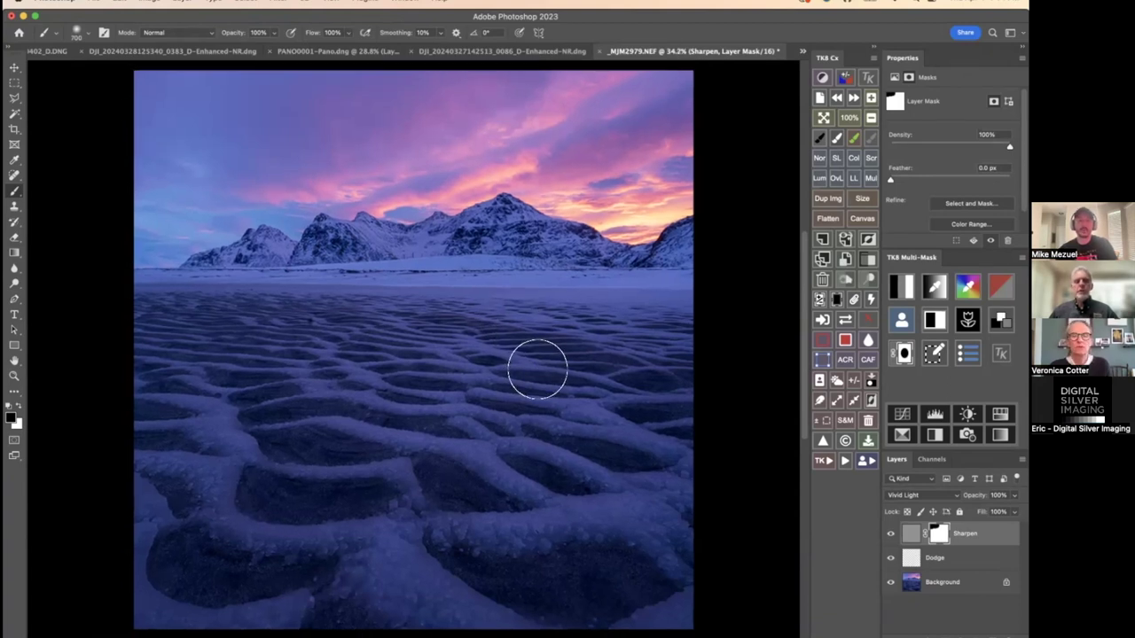
Merge Sharpen down into Dodge and stamp all visible layers into a new Layer 1
{"action": "scroll", "coordinate": [537, 369], "scroll_direction": "down", "scroll_amount": 2}
{"action": "scroll", "coordinate": [537, 369], "scroll_direction": "down", "scroll_amount": 1}
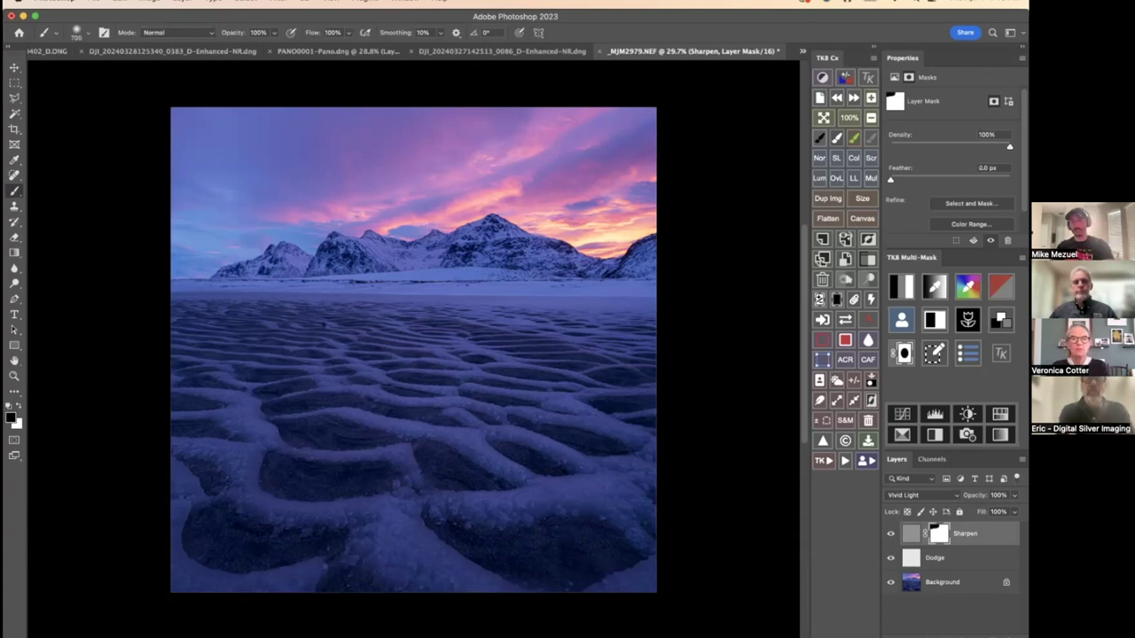
{"action": "key", "text": "Delete"}
{"action": "key", "text": "super+alt+shift+e"}
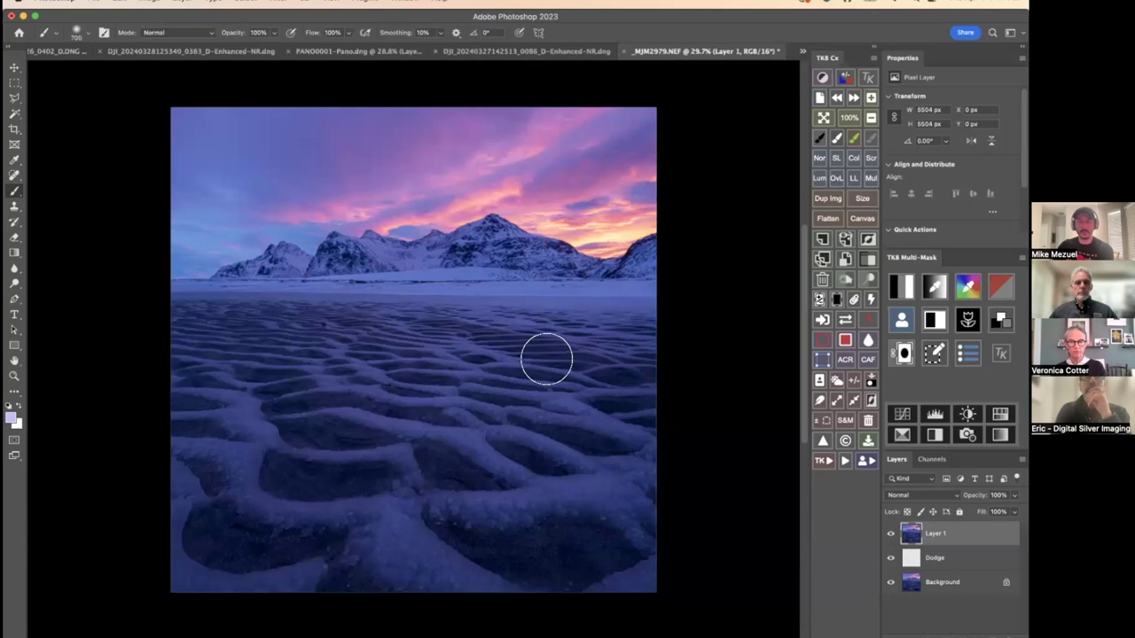
{"action": "key", "text": "m"}
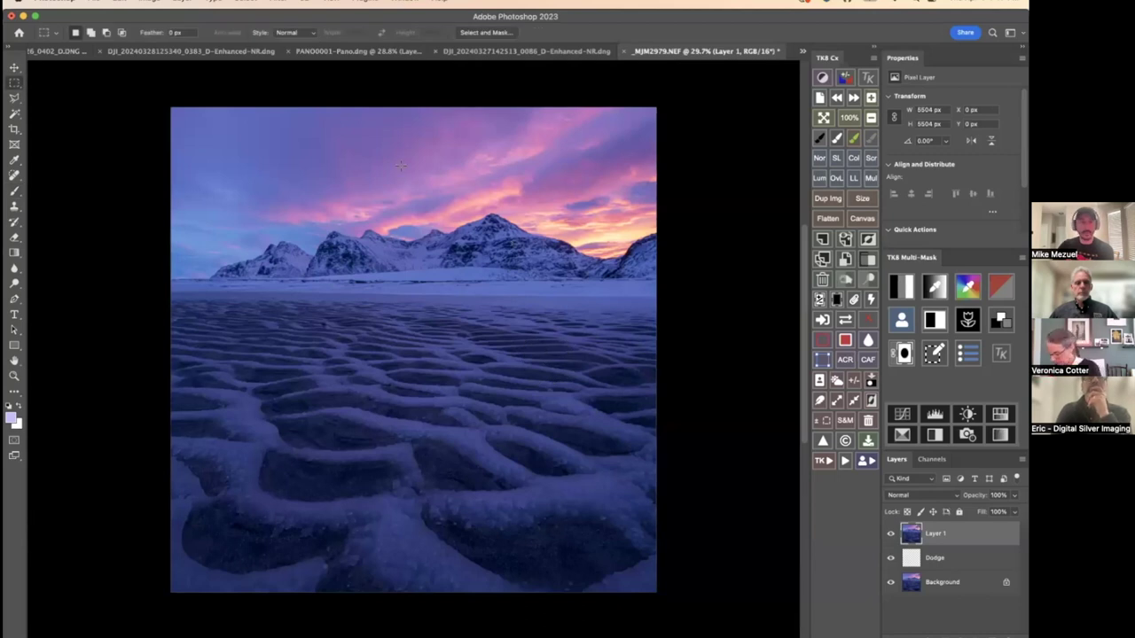
Select the sky and mountains to the horizon and distort them upward to 2308 px tall
{"action": "left_click_drag", "start_coordinate": [165, 75], "coordinate": [710, 289]}
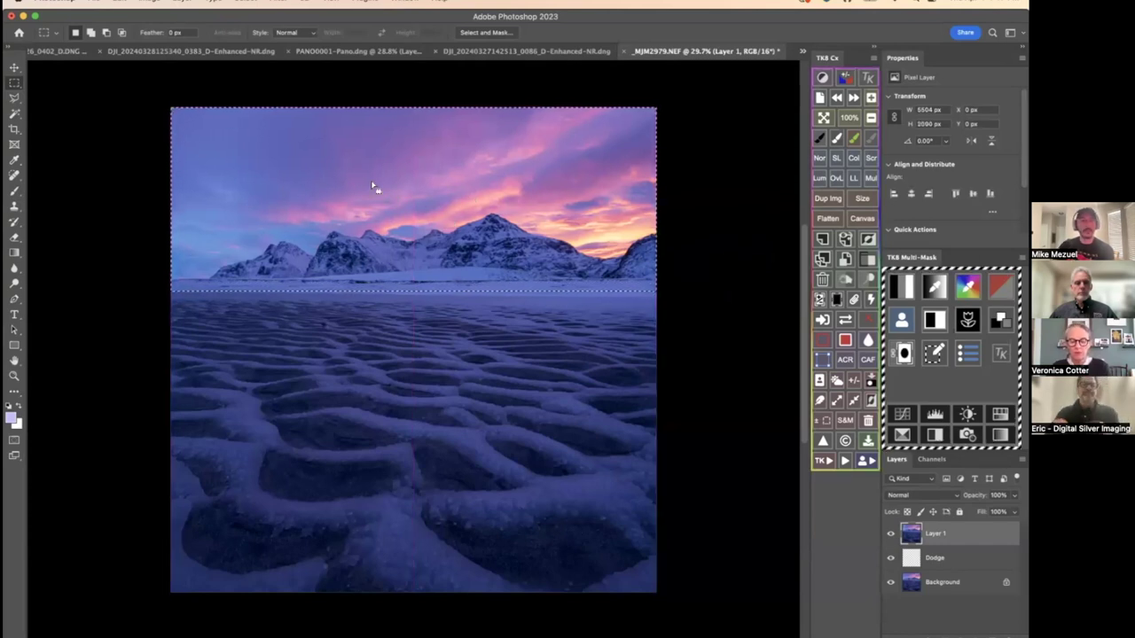
{"action": "left_click", "coordinate": [119, 2]}
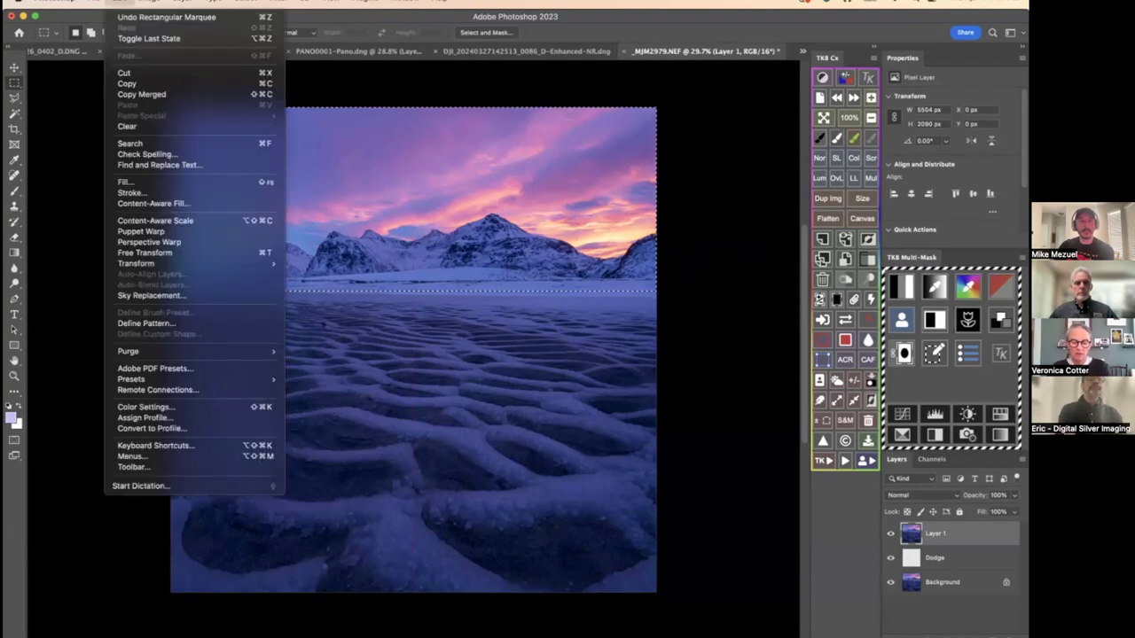
{"action": "mouse_move", "coordinate": [230, 264]}
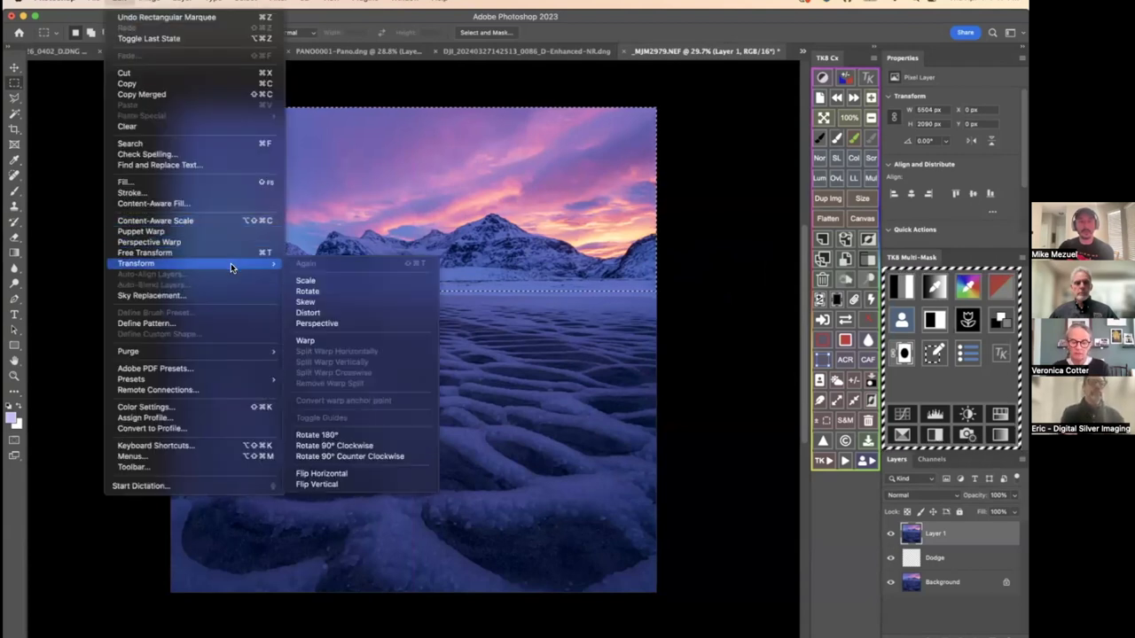
{"action": "left_click", "coordinate": [350, 312]}
{"action": "left_click_drag", "start_coordinate": [414, 110], "coordinate": [413, 263]}
Apply the distortion, undo it, and toggle Layer 1 to compare the stretch
{"action": "key", "text": "Return"}
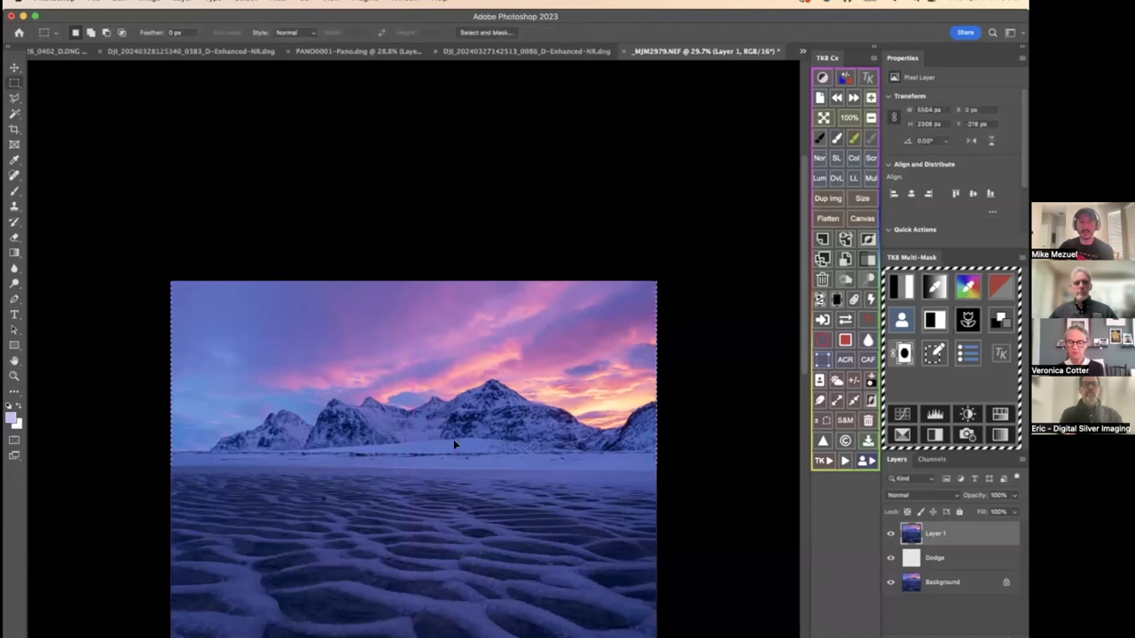
{"action": "key", "text": "ctrl+z"}
{"action": "right_click", "coordinate": [453, 439]}
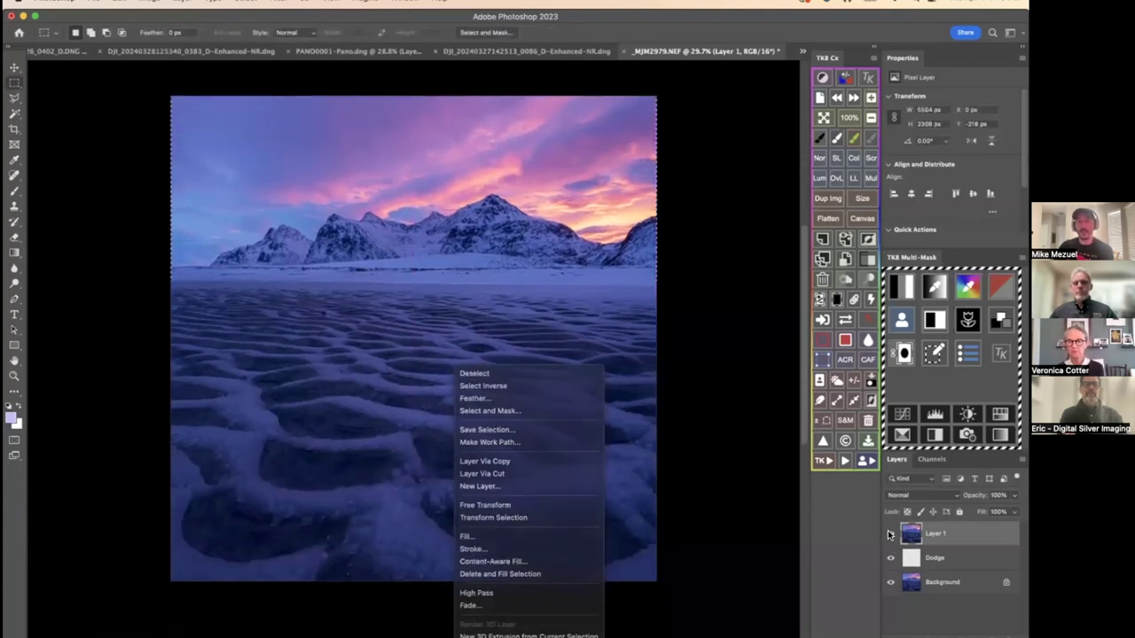
{"action": "left_click", "coordinate": [889, 537]}
{"action": "left_click", "coordinate": [889, 536]}
{"action": "left_click", "coordinate": [889, 536]}
{"action": "left_click", "coordinate": [889, 536]}
{"action": "left_click", "coordinate": [889, 536]}
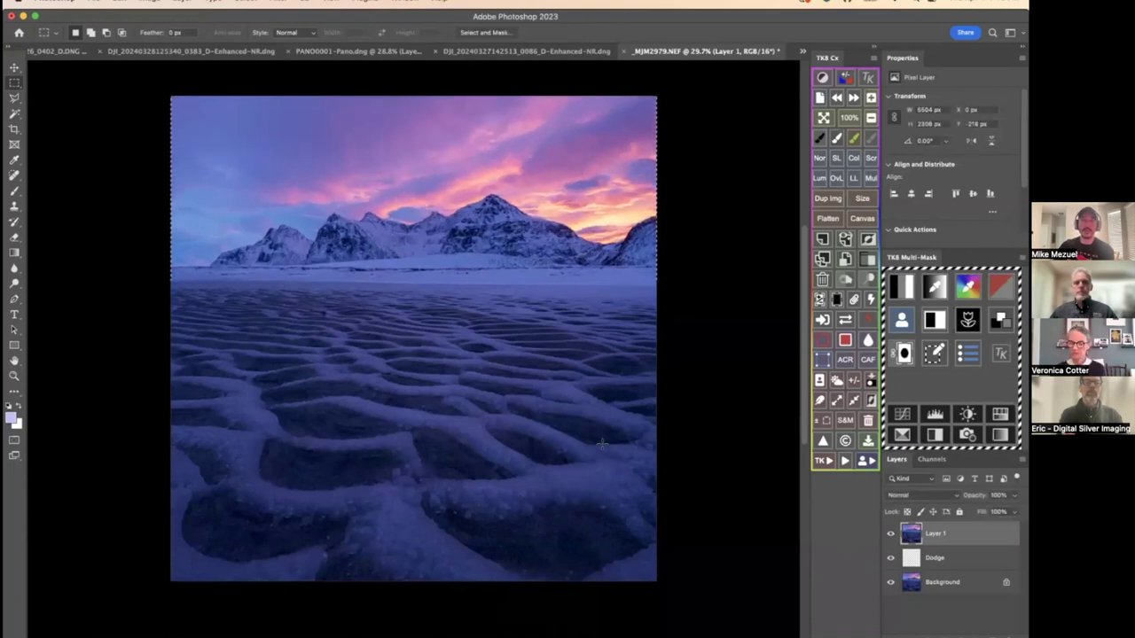
{"action": "scroll", "coordinate": [601, 443], "scroll_direction": "up", "scroll_amount": 2}
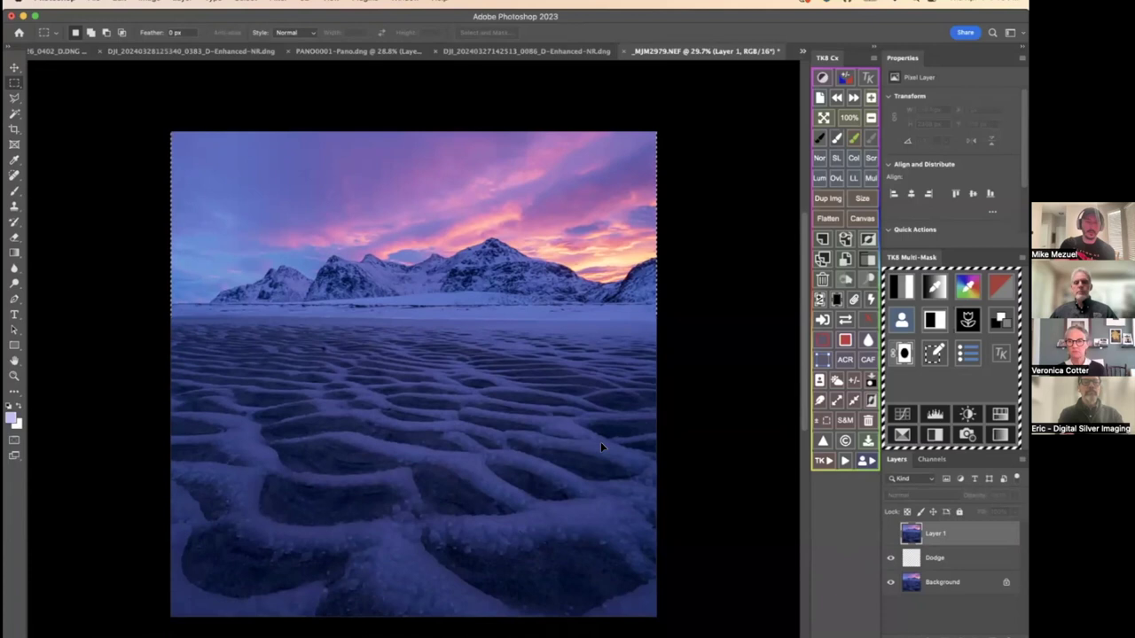
Free Transform the sky band to about 106.76% height and commit it
{"action": "key", "text": "super+t"}
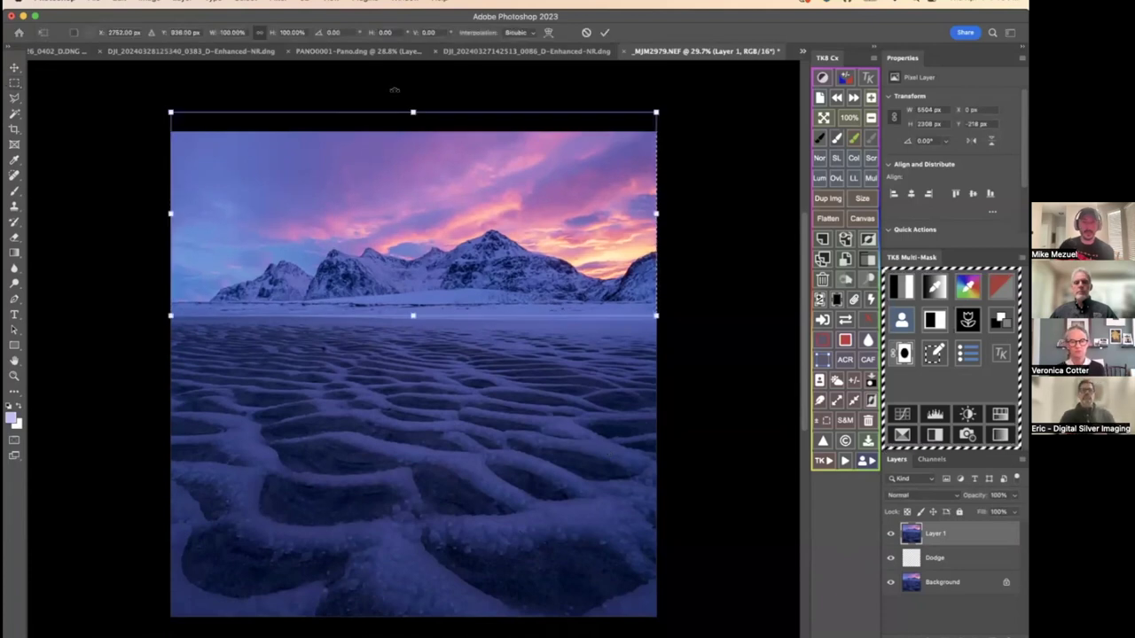
{"action": "left_click_drag", "start_coordinate": [413, 113], "coordinate": [374, 287]}
{"action": "key", "text": "super+z"}
{"action": "key", "text": "ctrl+super+space"}
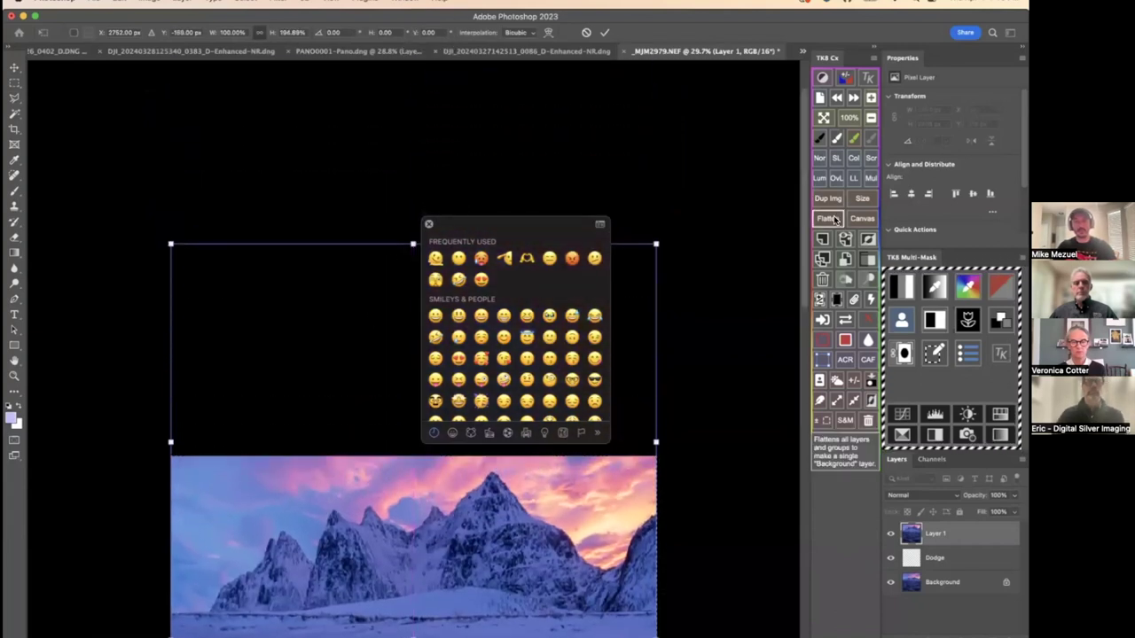
{"action": "left_click", "coordinate": [428, 223]}
{"action": "left_click_drag", "start_coordinate": [714, 222], "coordinate": [740, 121]}
{"action": "left_click_drag", "start_coordinate": [720, 326], "coordinate": [719, 264]}
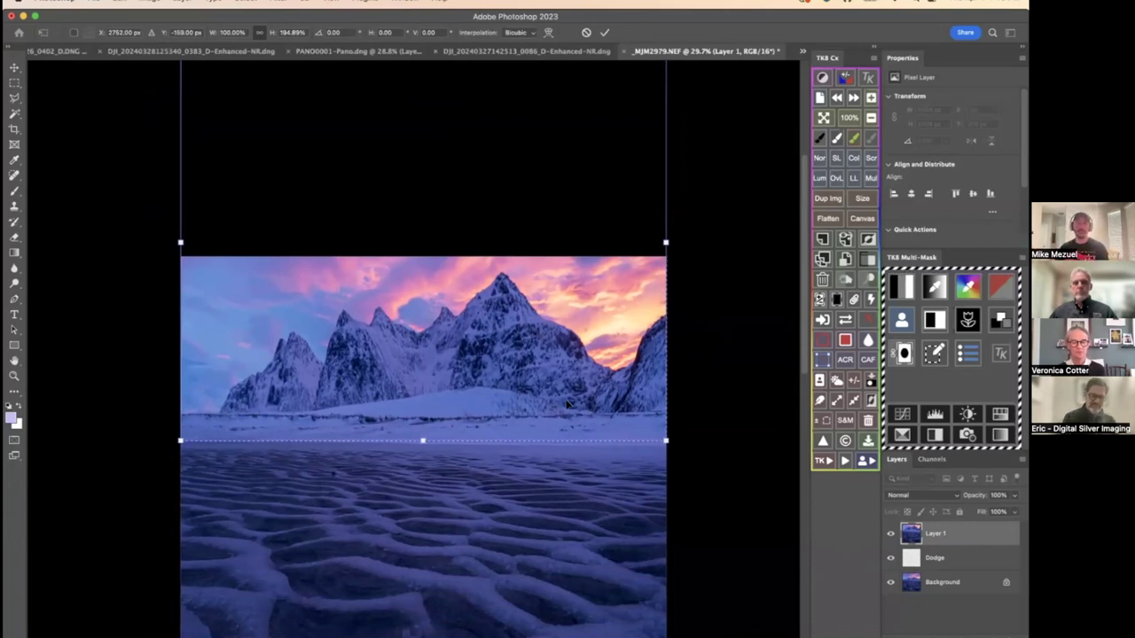
{"action": "scroll", "coordinate": [571, 402], "scroll_direction": "up", "scroll_amount": 4}
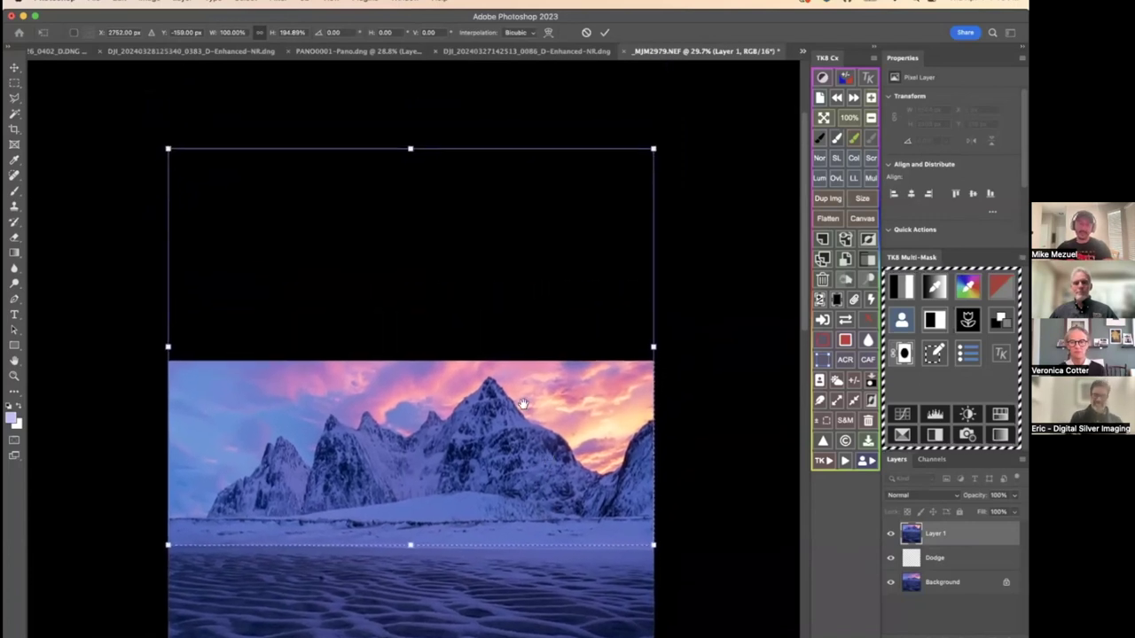
{"action": "left_click_drag", "start_coordinate": [410, 149], "coordinate": [403, 336]}
{"action": "left_click_drag", "start_coordinate": [409, 343], "coordinate": [408, 329]}
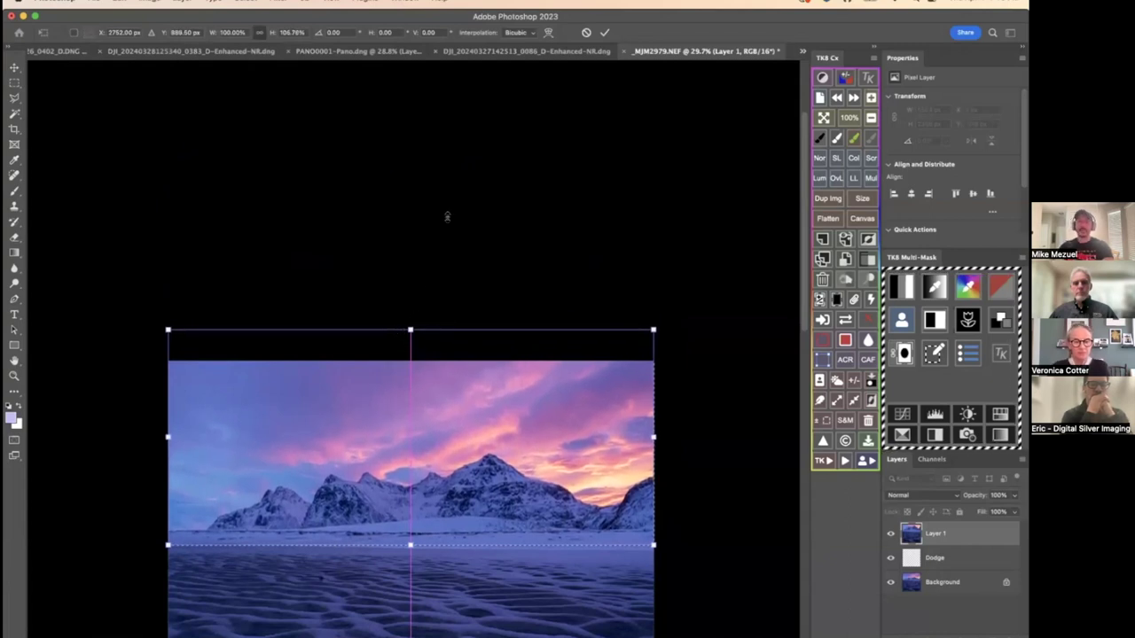
{"action": "key", "text": "Return"}
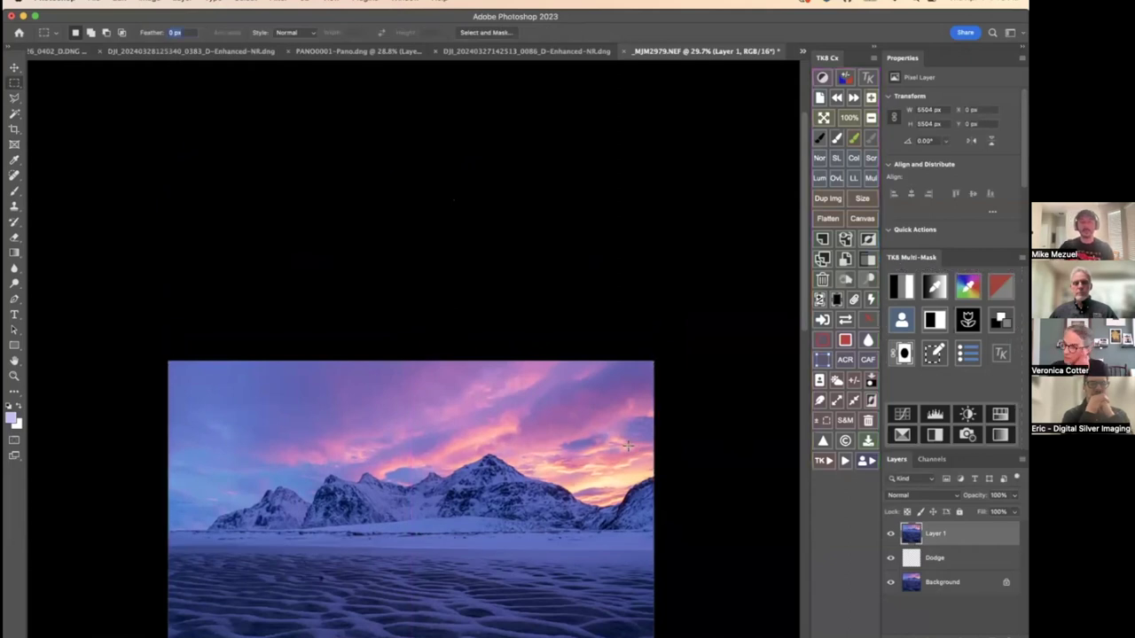
{"action": "scroll", "coordinate": [634, 443], "scroll_direction": "down", "scroll_amount": 5}
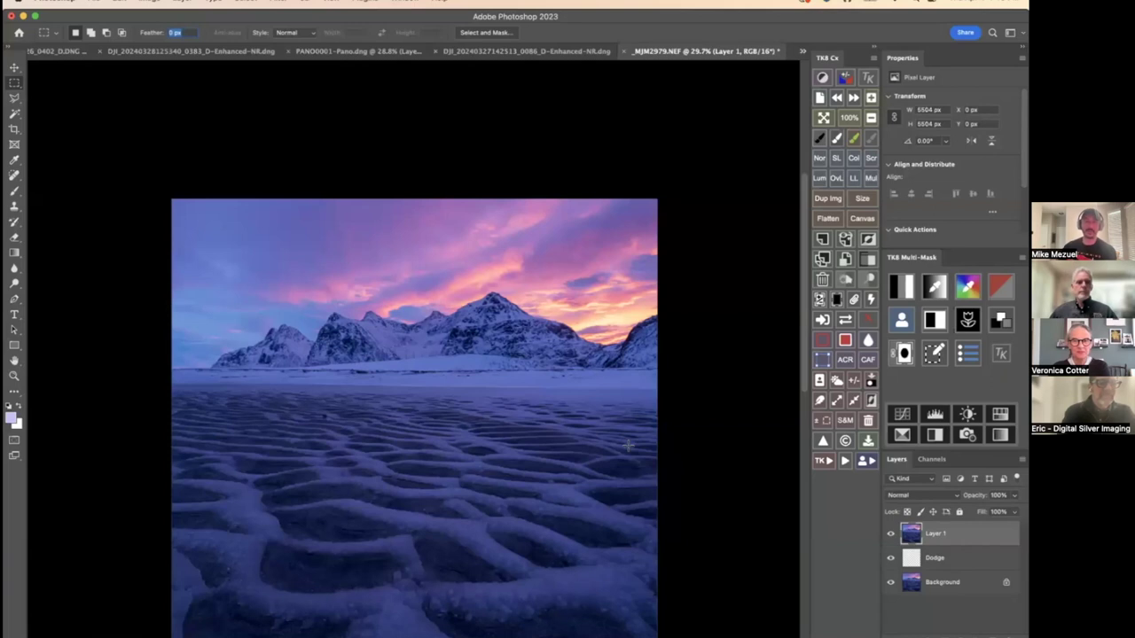
{"action": "scroll", "coordinate": [393, 313], "scroll_direction": "down", "scroll_amount": 3}
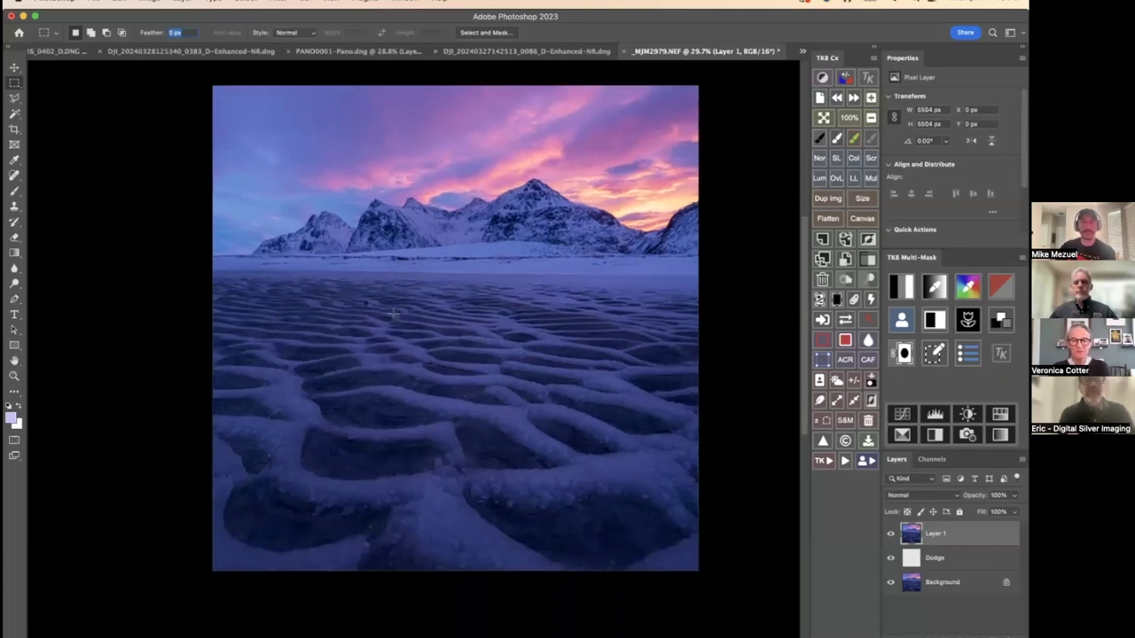